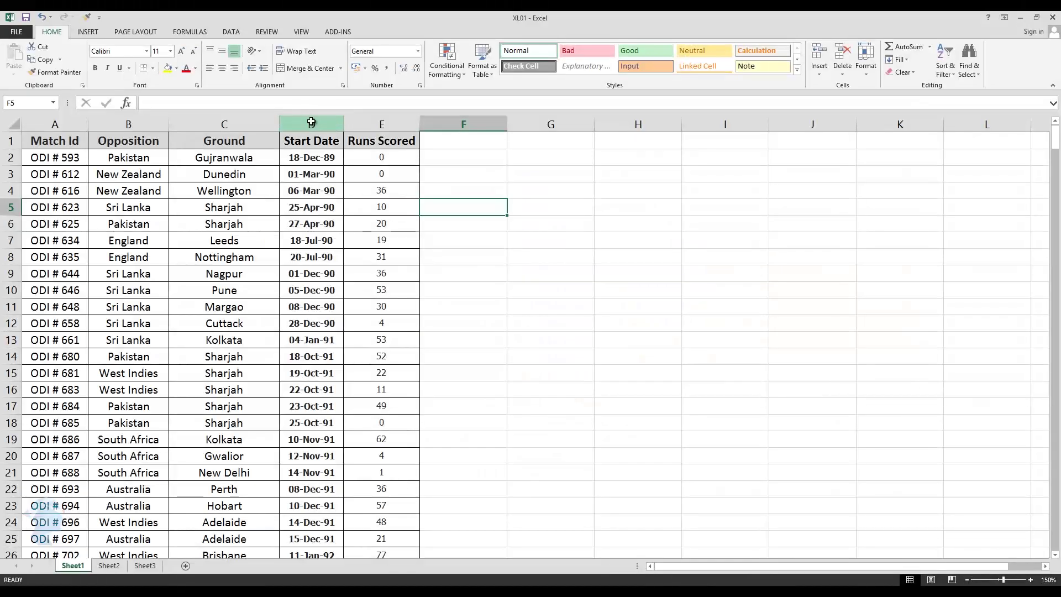
Inspect the Start Date column, checking the dates in D2 and D3 and copying D2
click(311, 122)
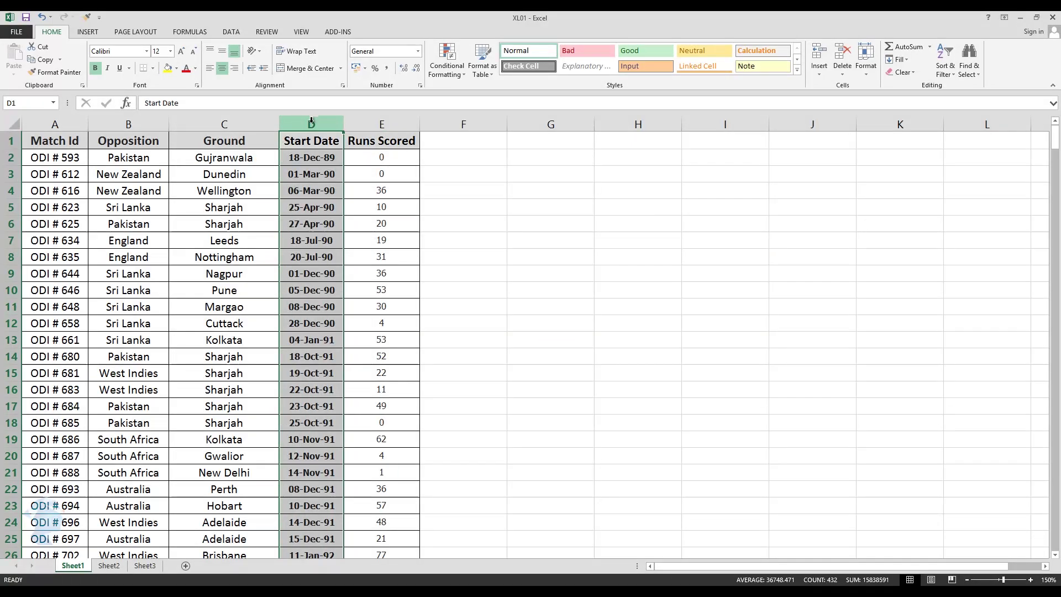
click(308, 164)
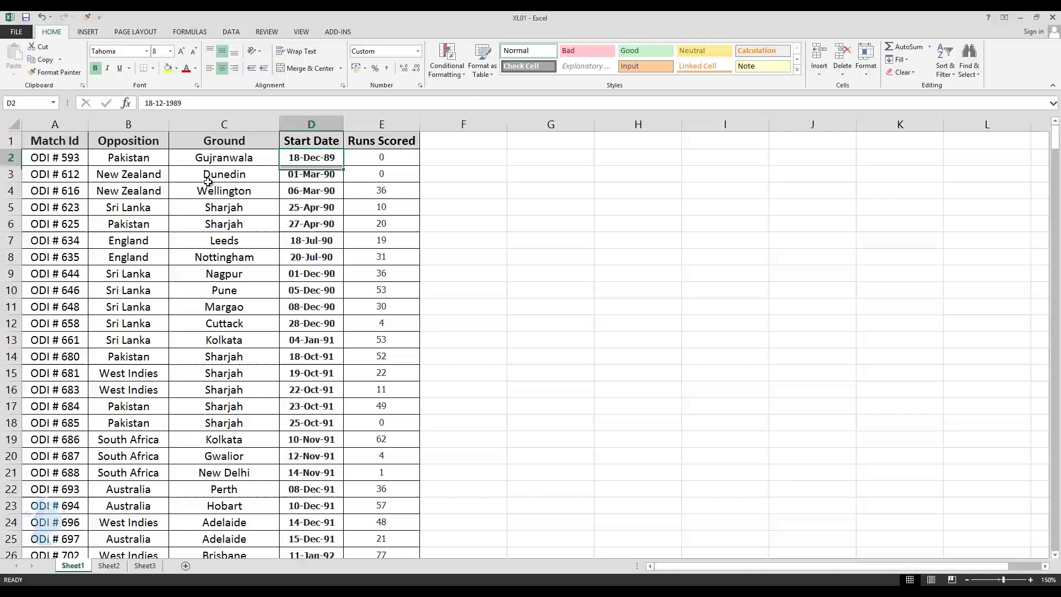
click(52, 161)
key(Down)
key(Down)
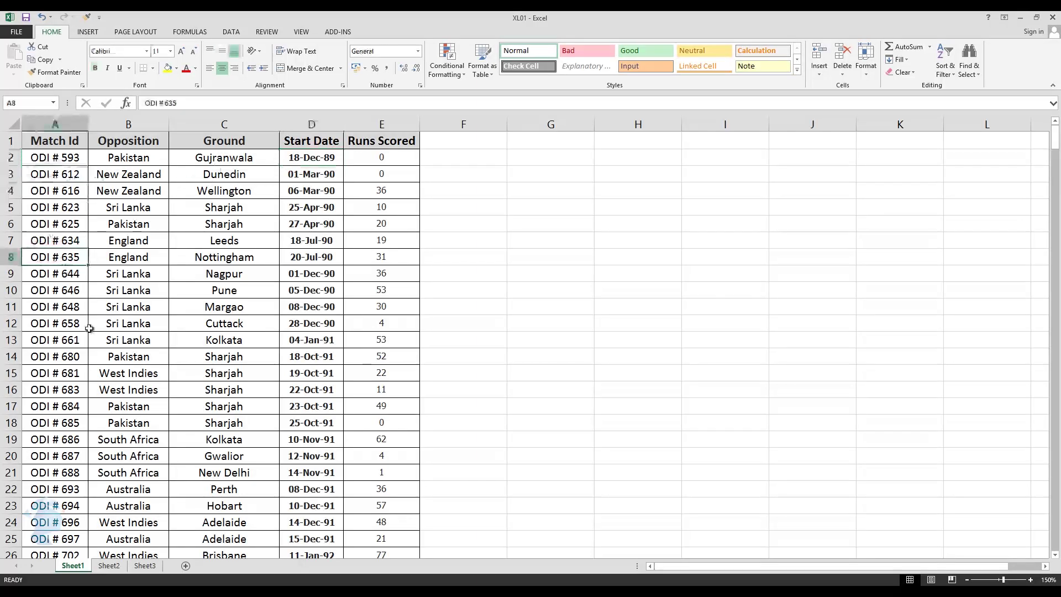
click(325, 157)
key(ctrl+c)
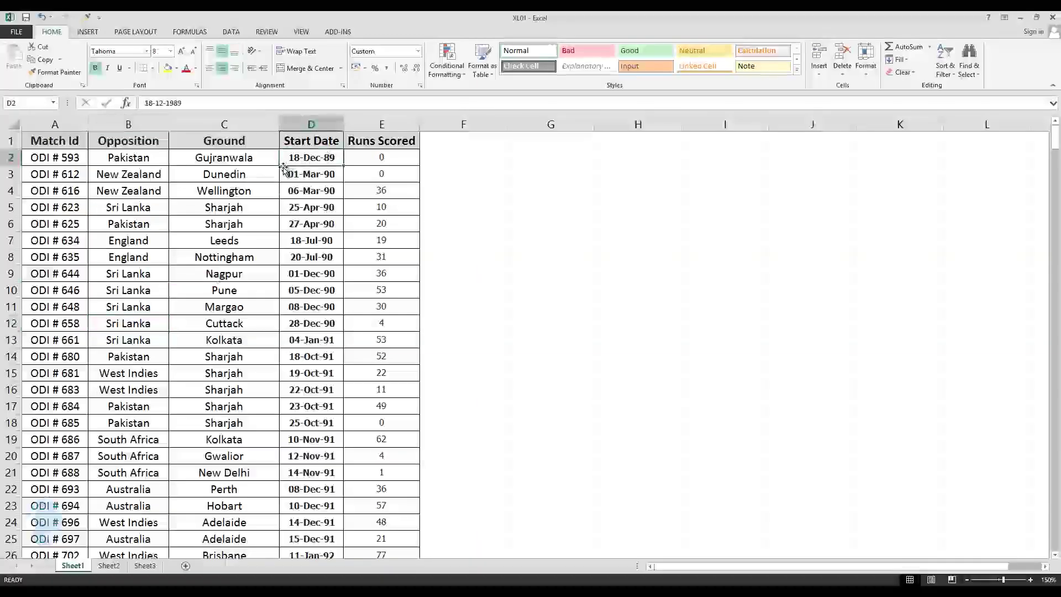
click(315, 171)
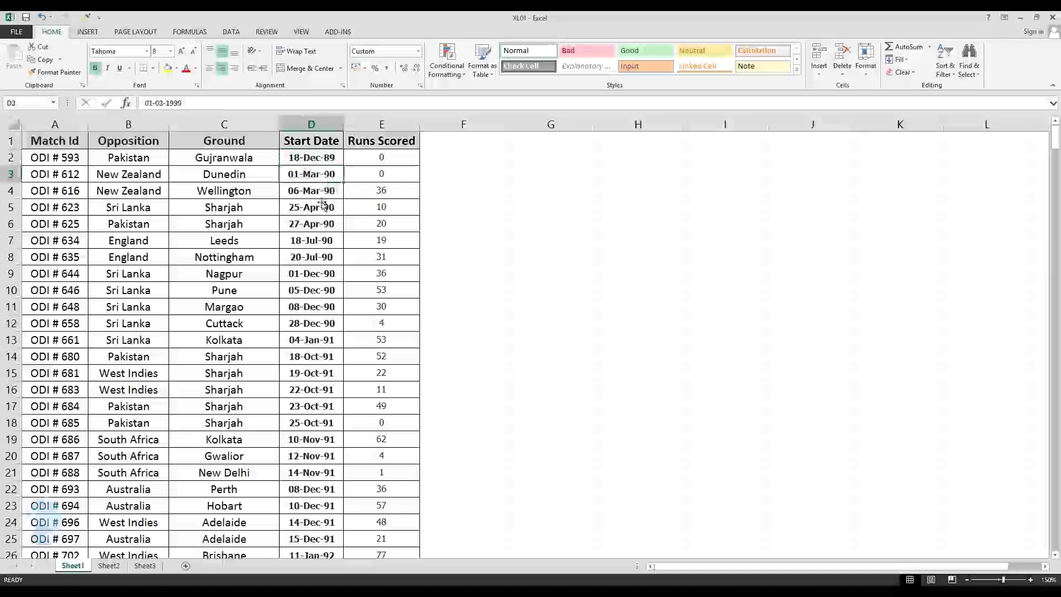
scroll(336, 295, down, 16)
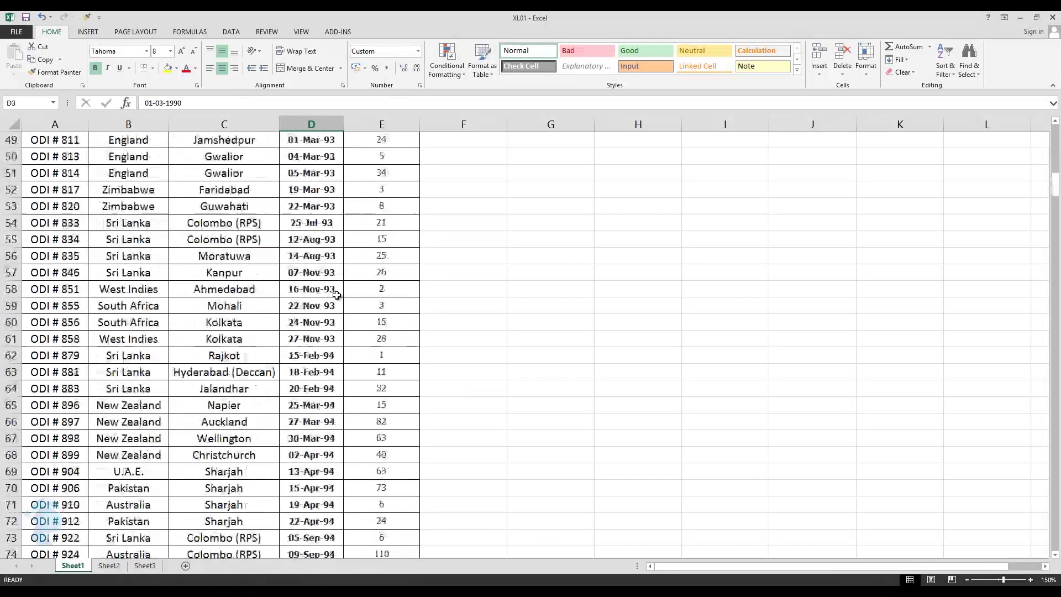
scroll(336, 295, up, 16)
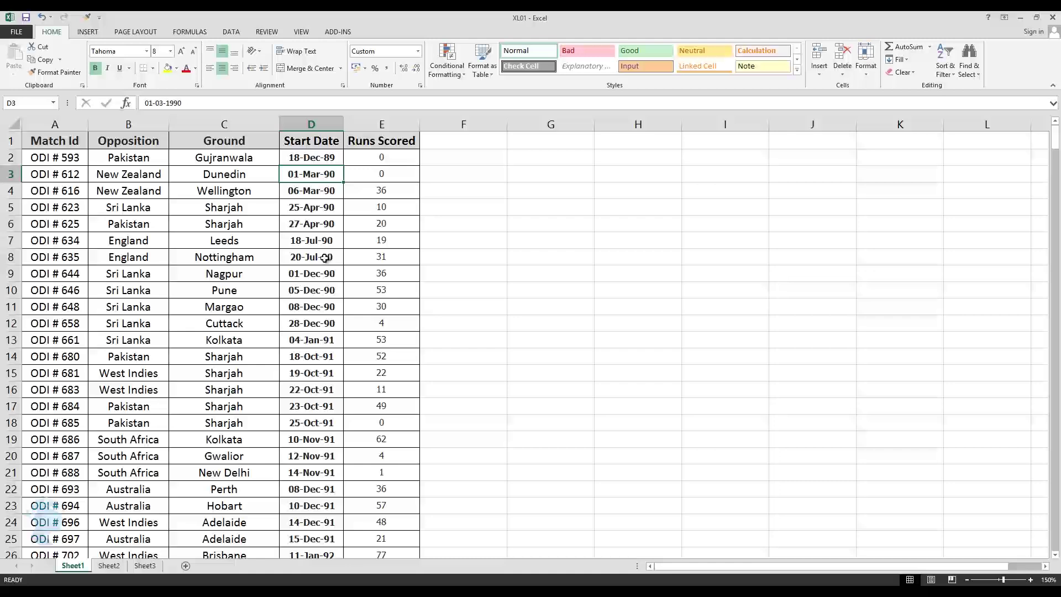
click(302, 125)
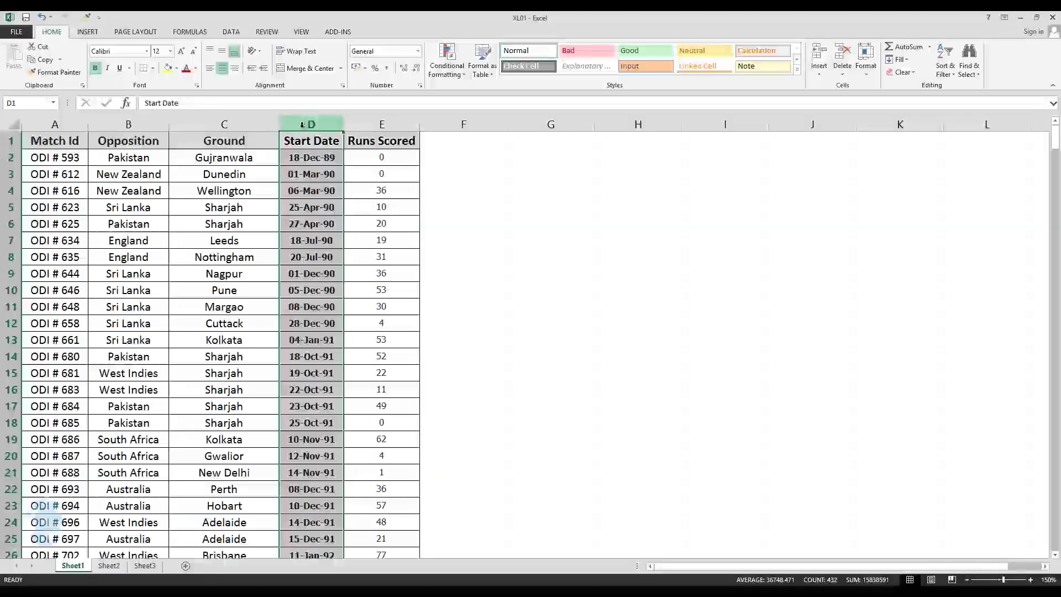
click(327, 182)
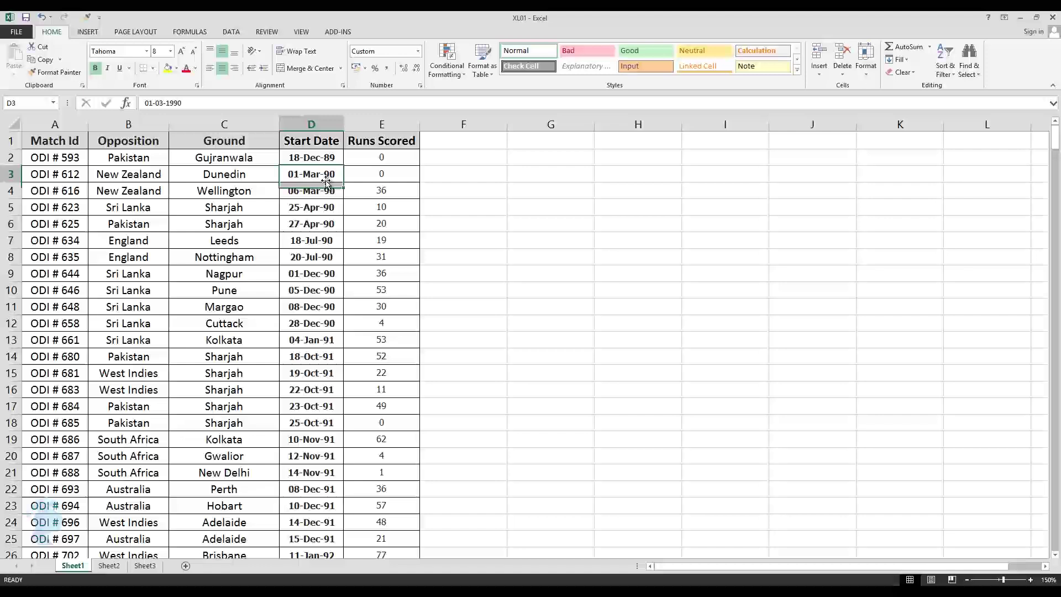
click(326, 157)
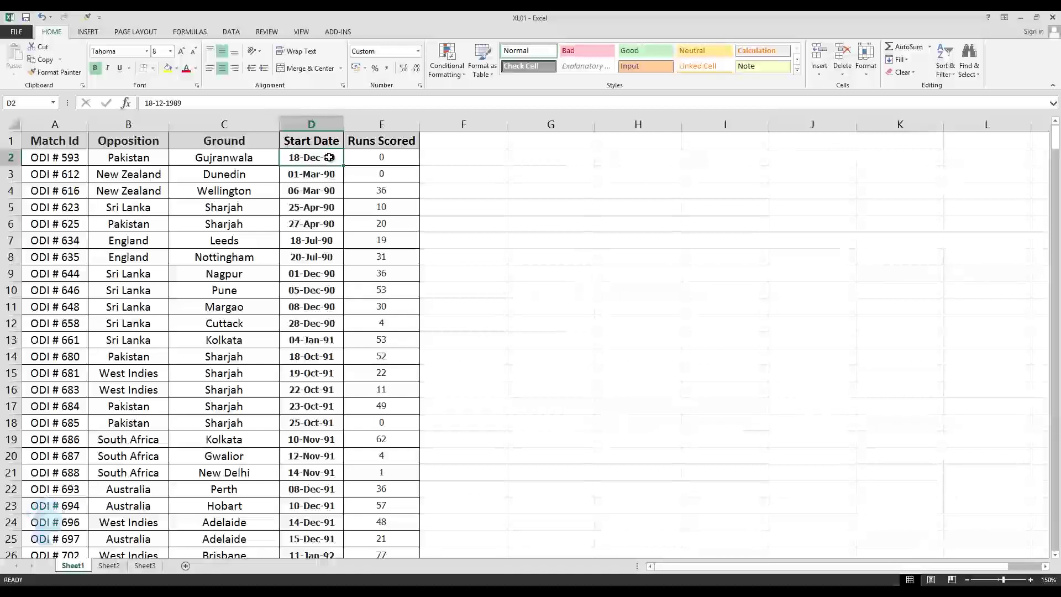
Enter =TODAY() in G2 so it shows 05-08-2014
click(520, 166)
text(=)
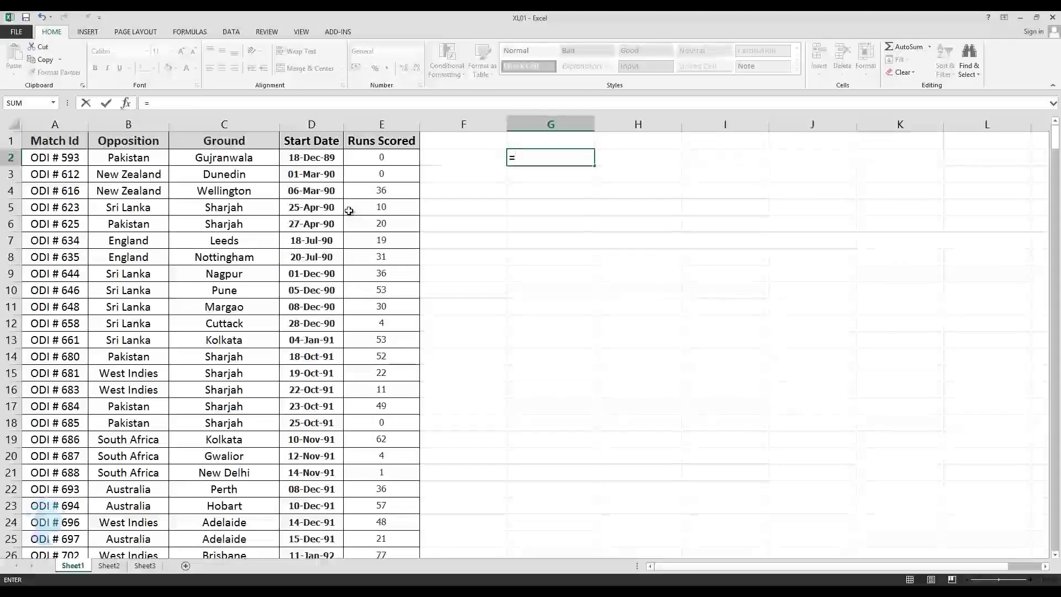
text(to)
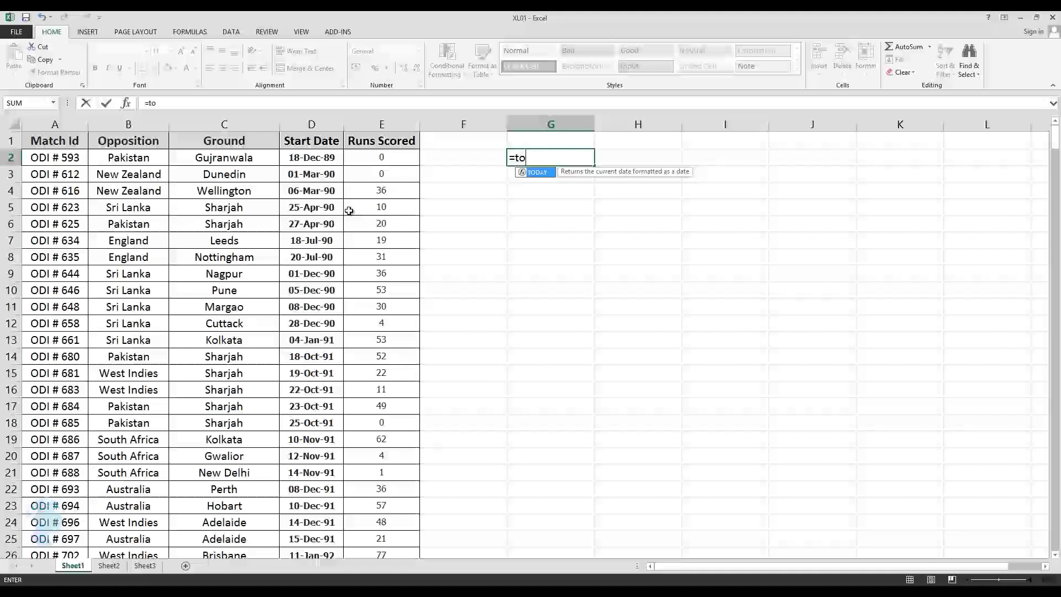
text(day()
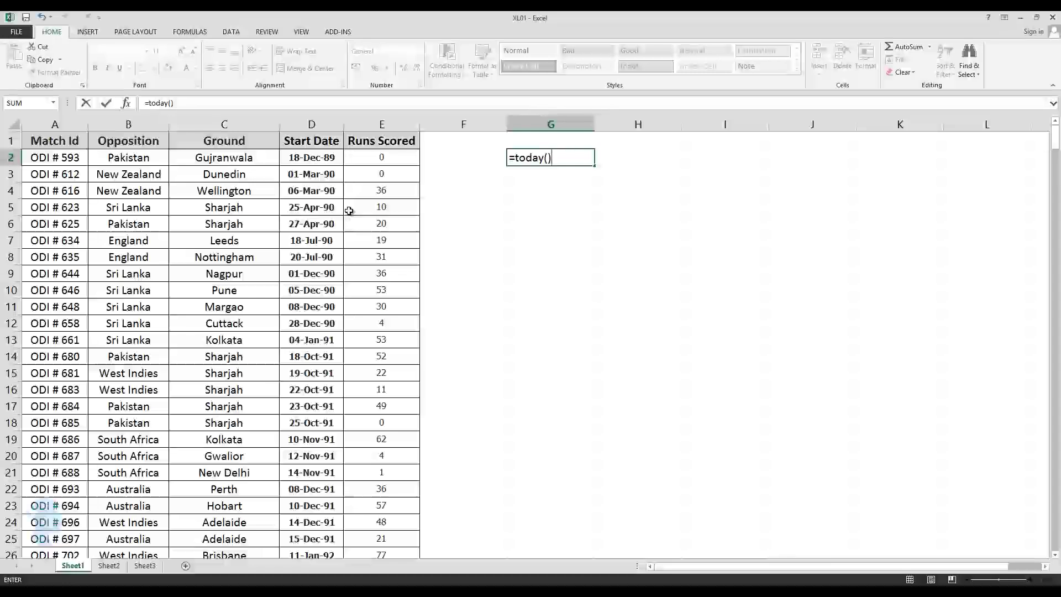
key(Return)
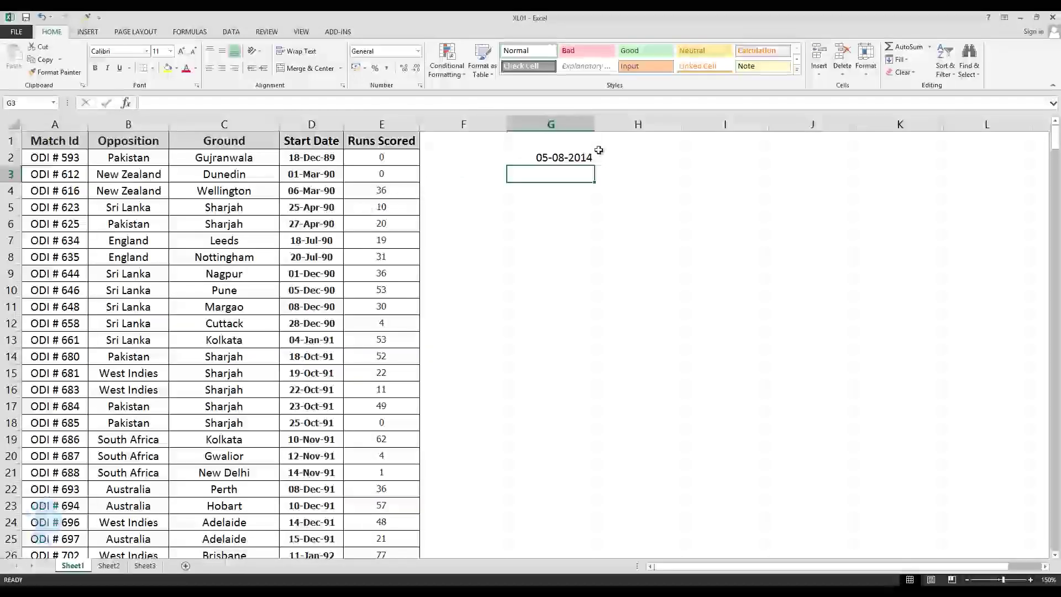
click(525, 157)
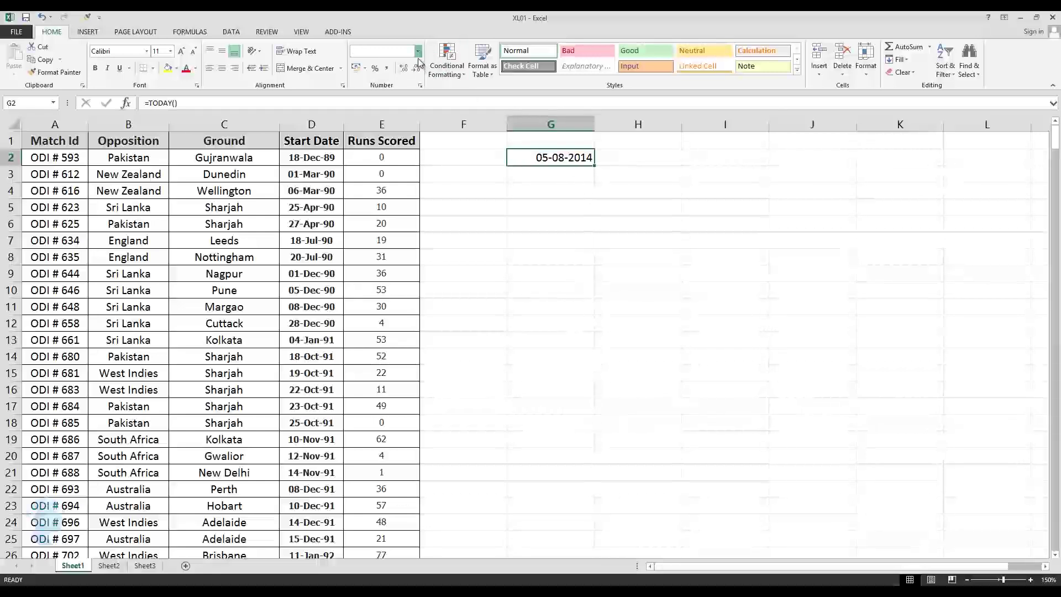
Apply the Long Date number format to G2 so it reads 05 August 2014
click(547, 191)
click(530, 158)
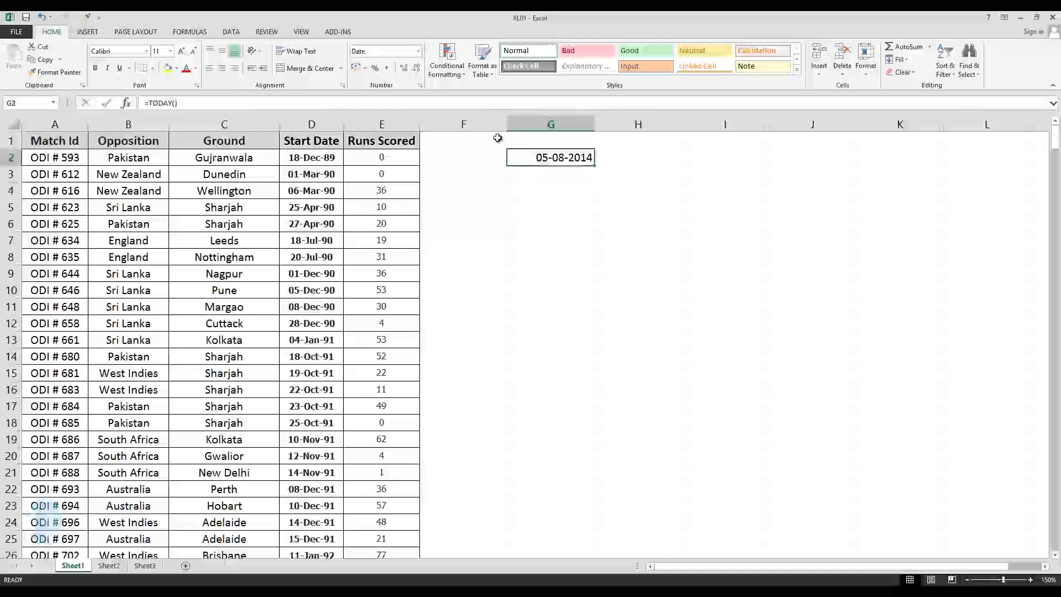
click(419, 51)
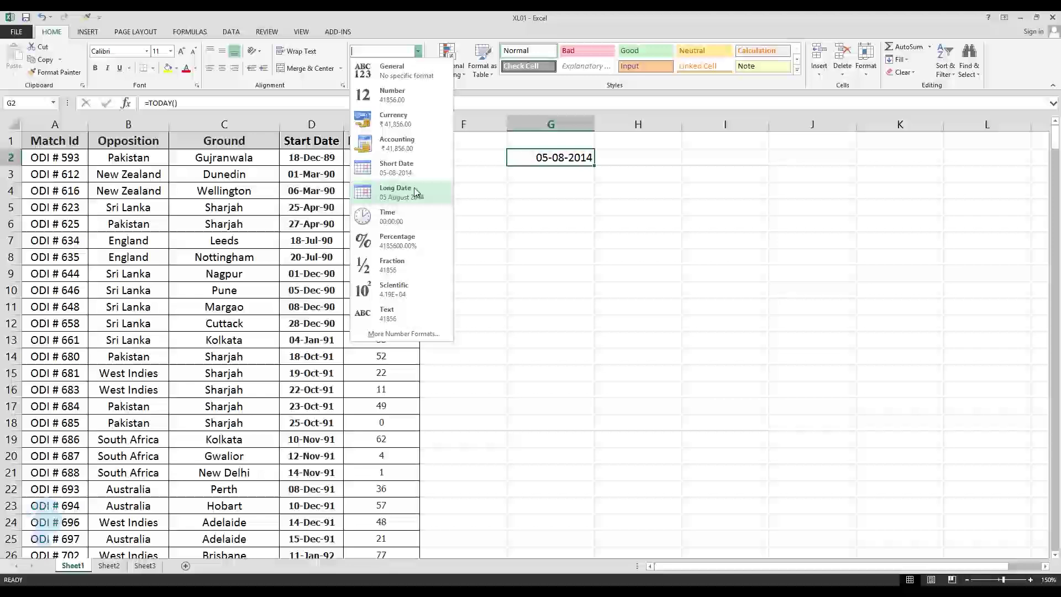
click(412, 173)
click(418, 50)
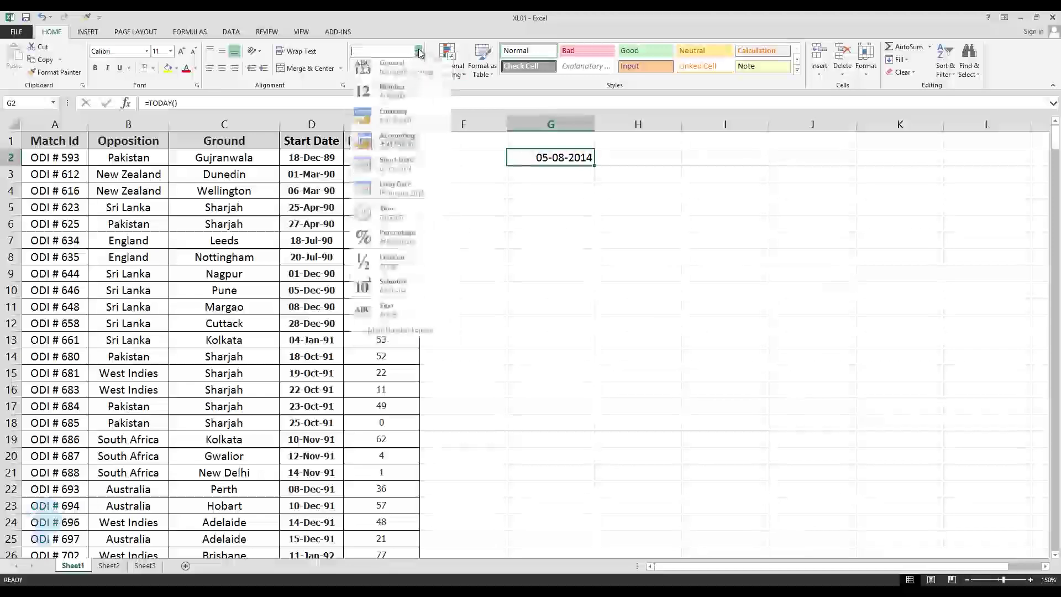
click(425, 195)
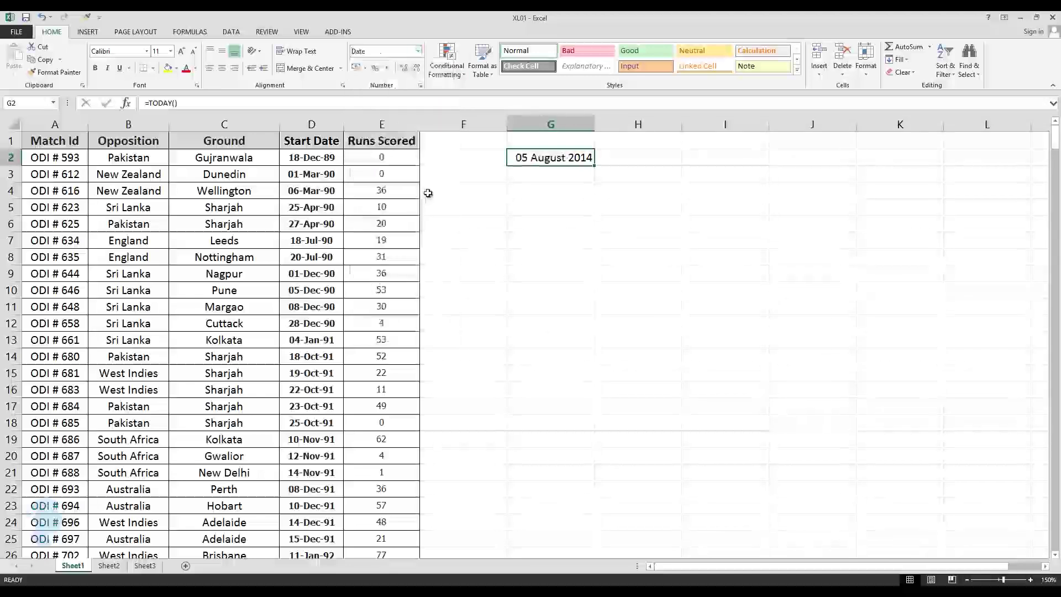
click(418, 50)
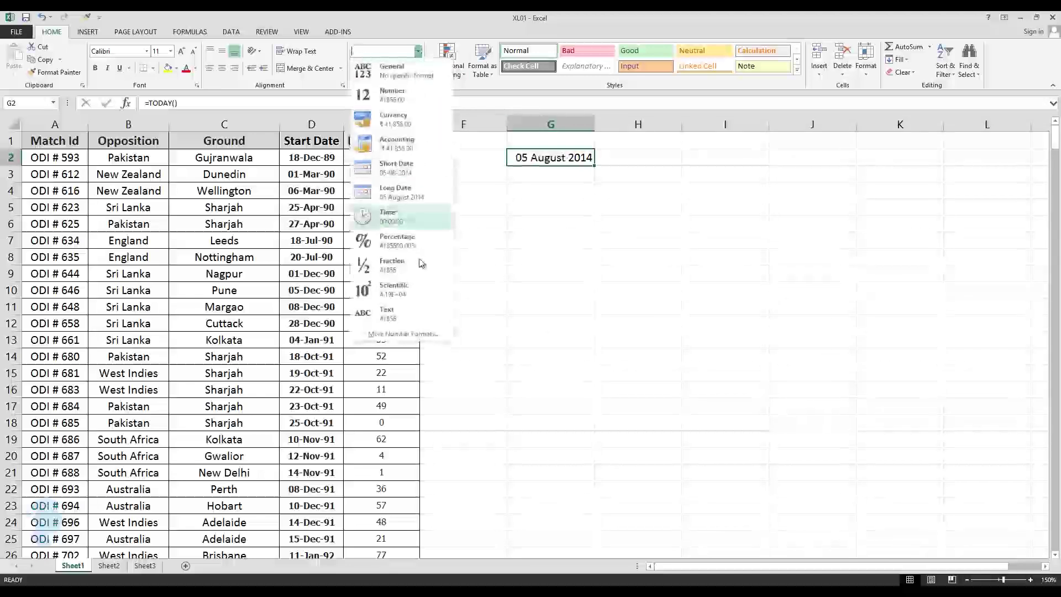
Preview date styles such as 14.3.12 without applying them, then give G2 the Short Date format
click(423, 333)
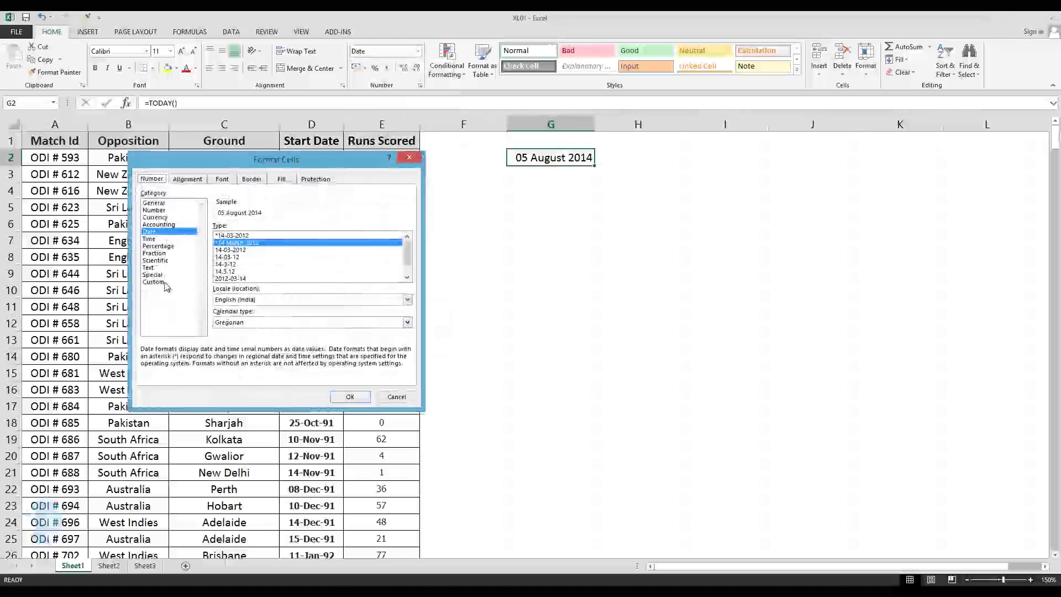
scroll(232, 260, down, 1)
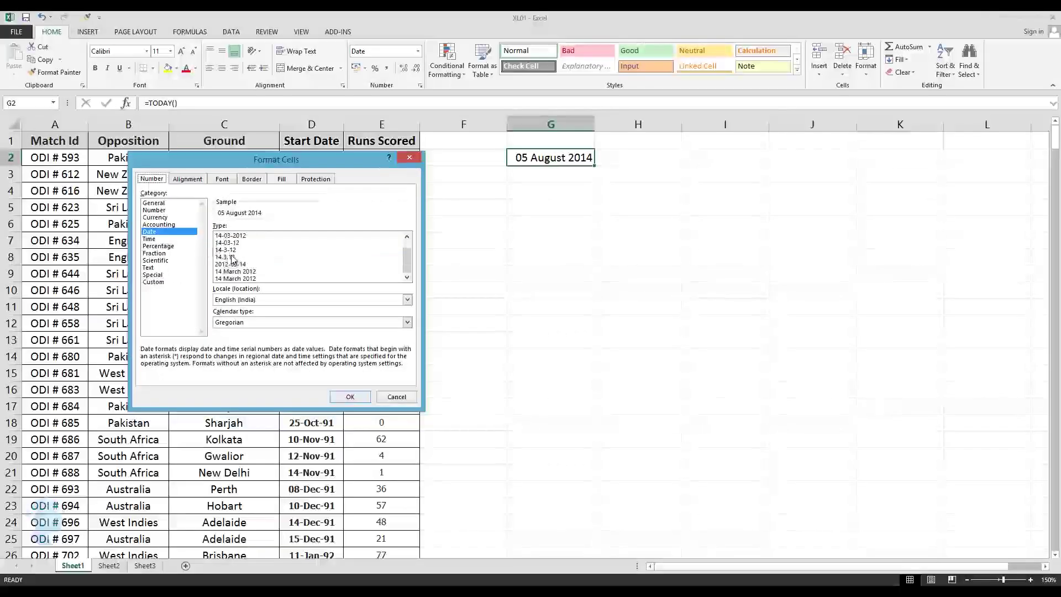
click(252, 274)
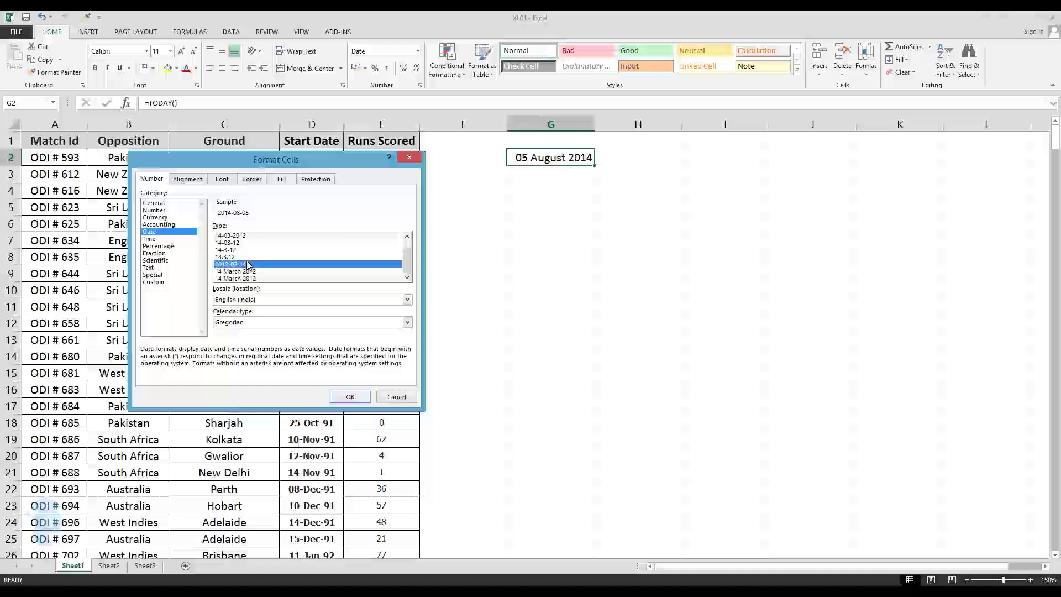
click(245, 257)
click(405, 398)
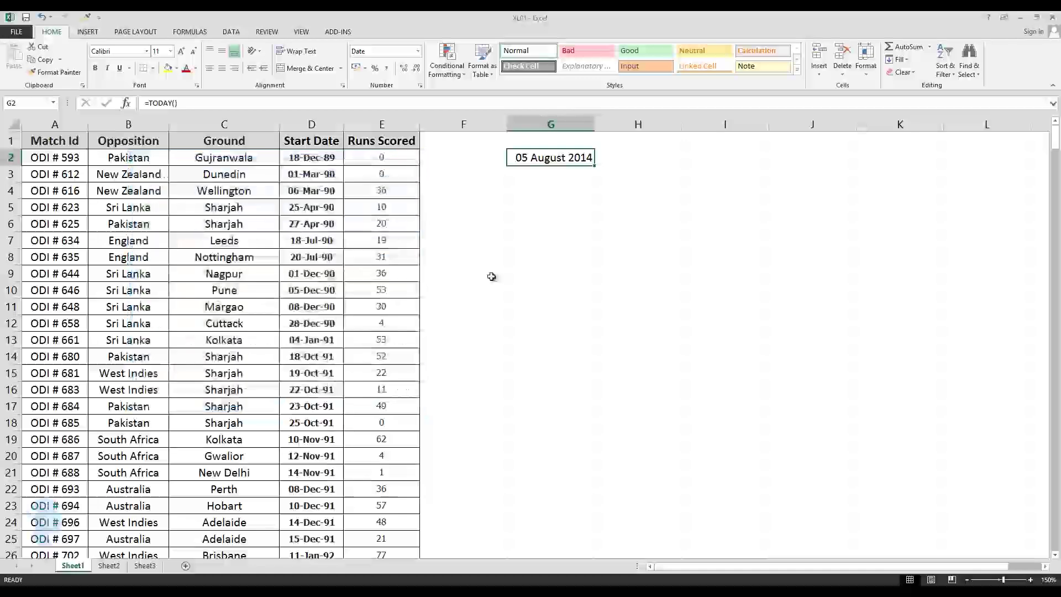
click(418, 51)
click(411, 157)
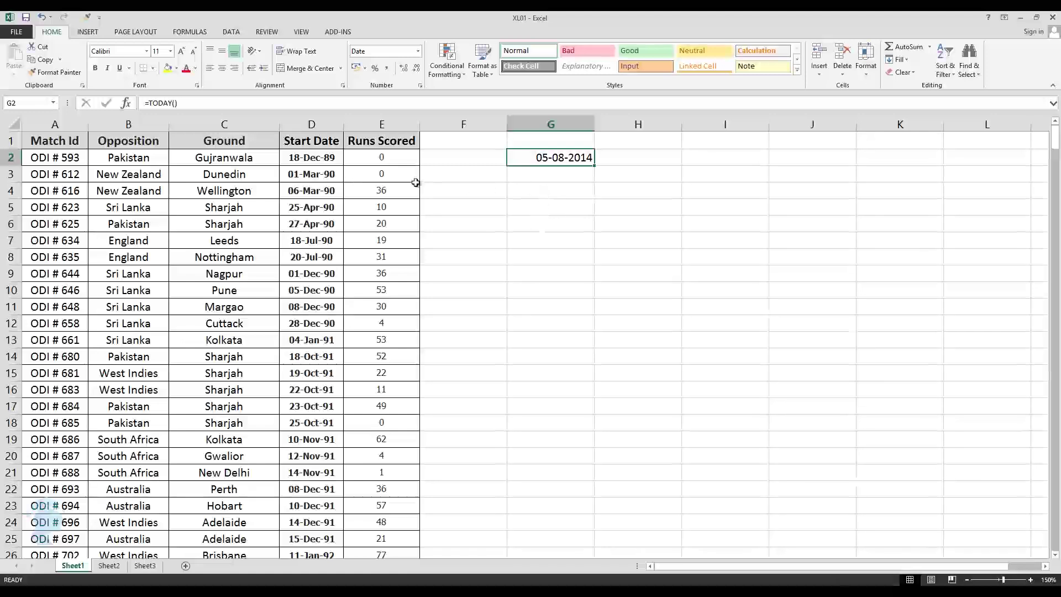
Check the match start dates in D2 through D6
click(314, 213)
click(323, 228)
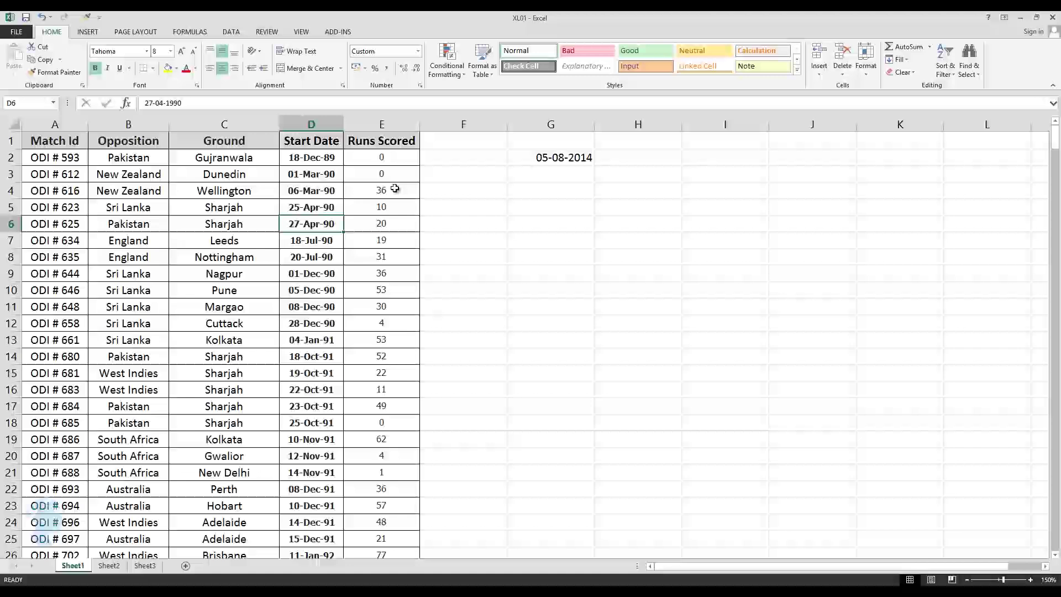
click(331, 161)
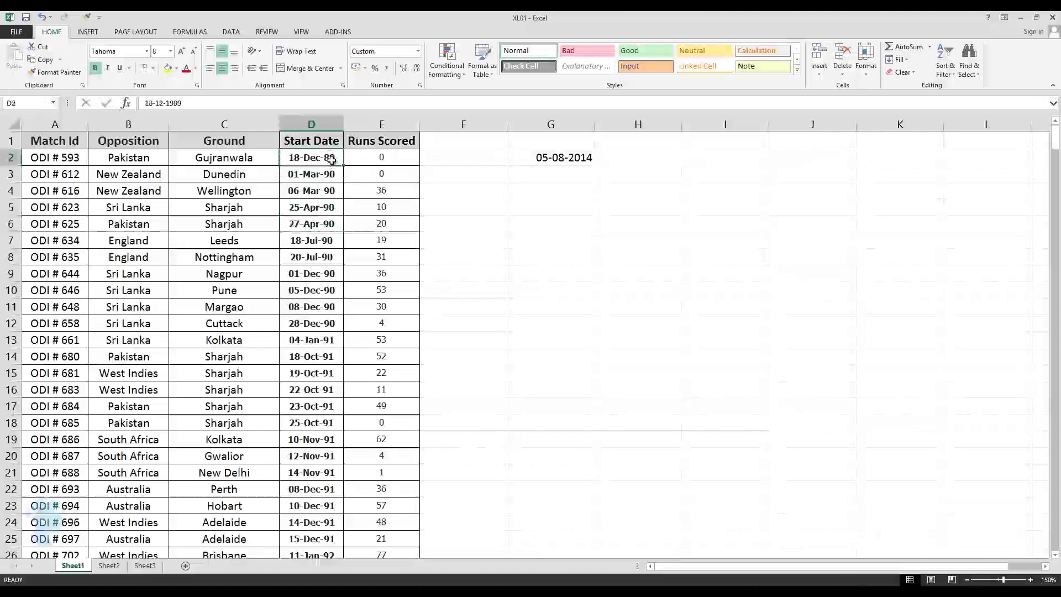
click(328, 177)
click(329, 193)
click(327, 208)
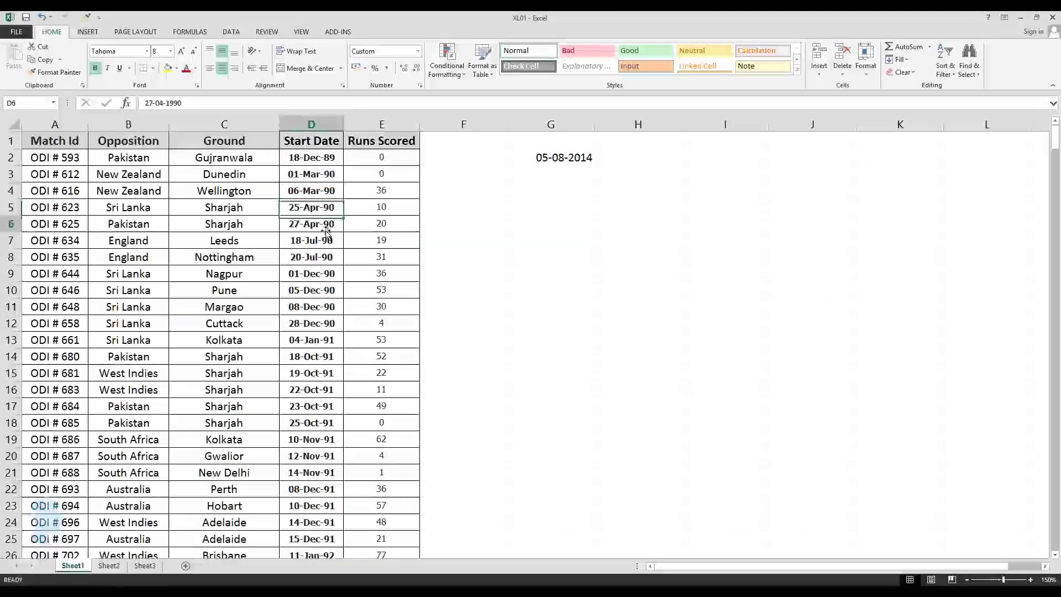
click(322, 223)
Enter =D3-D2 in F3 to get the 73-day gap and verify it
click(465, 170)
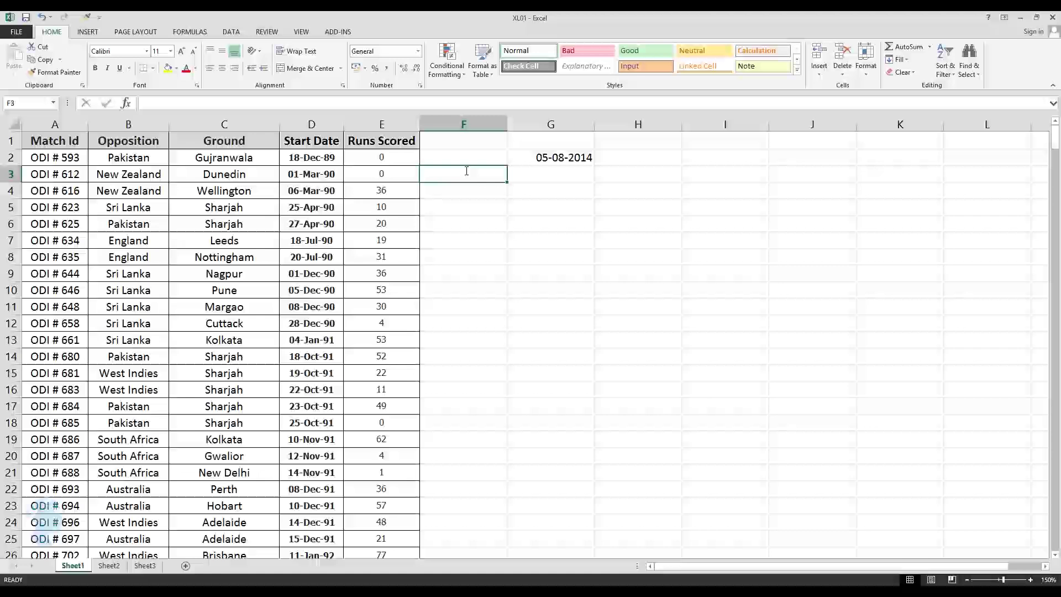
text(=)
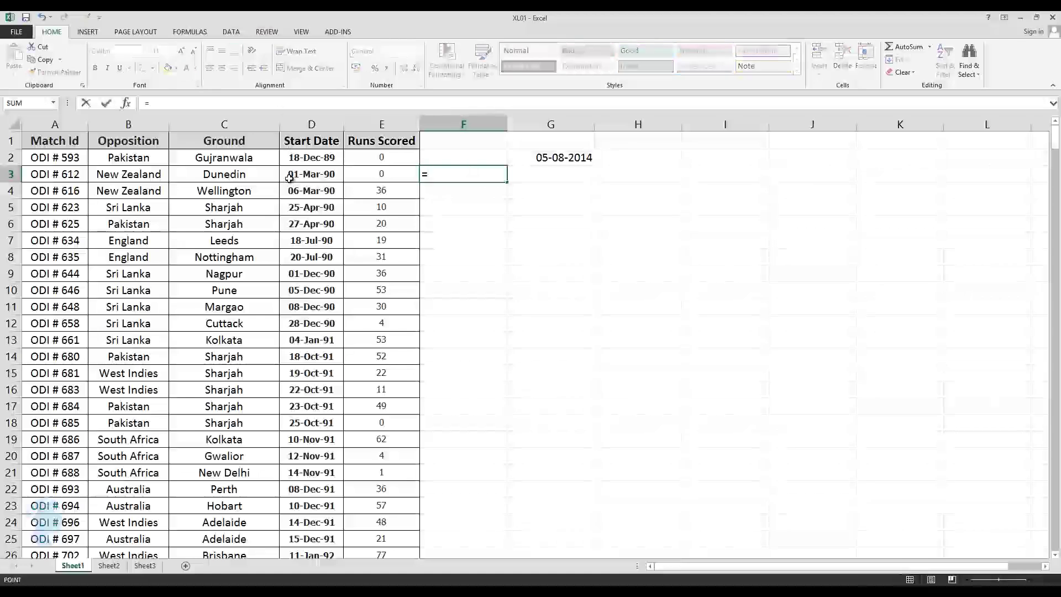
click(289, 178)
text(-)
click(297, 157)
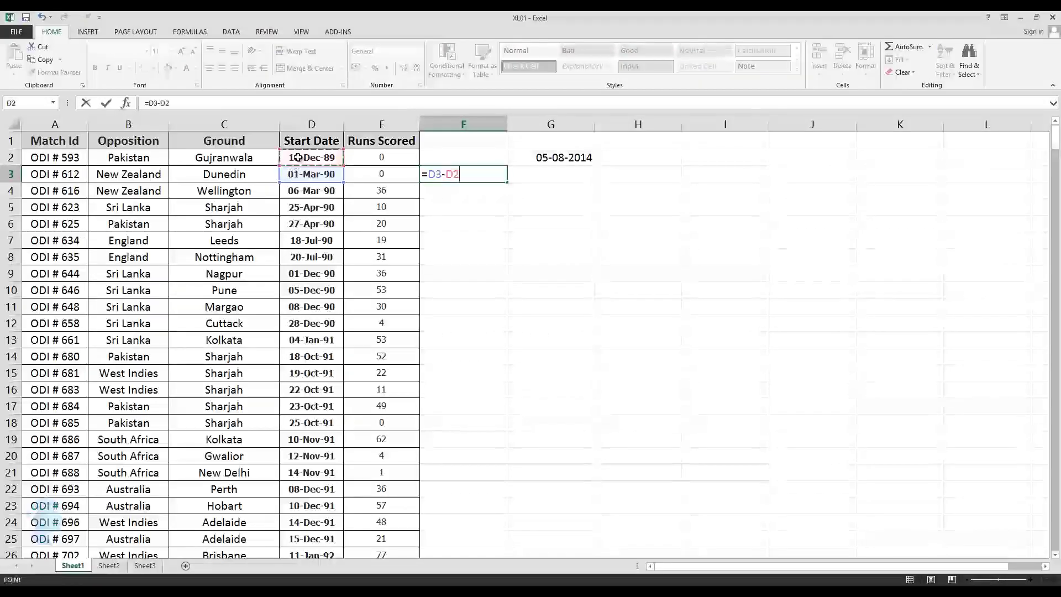
key(Return)
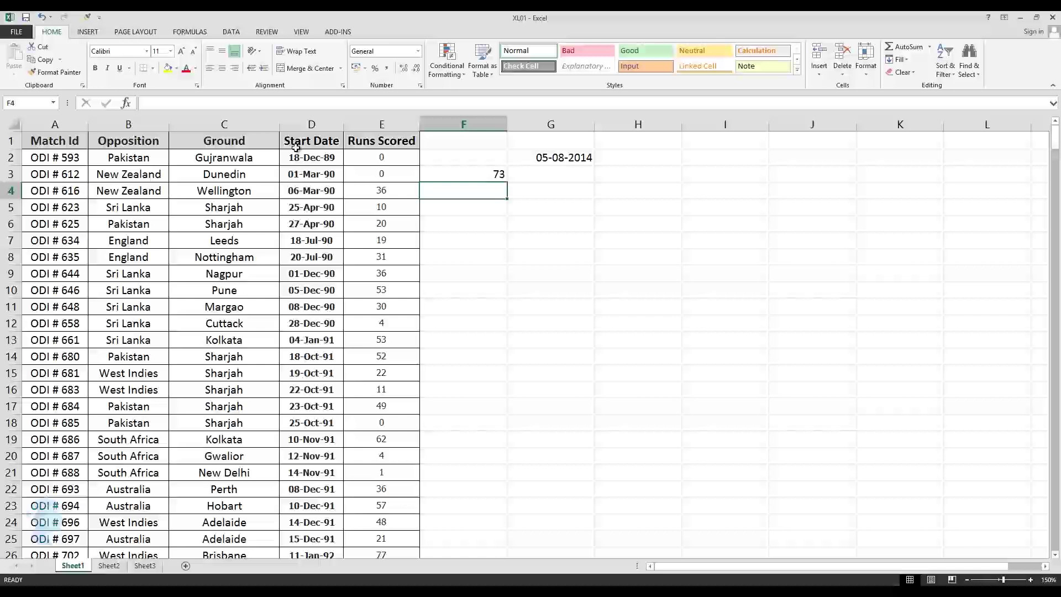
click(489, 175)
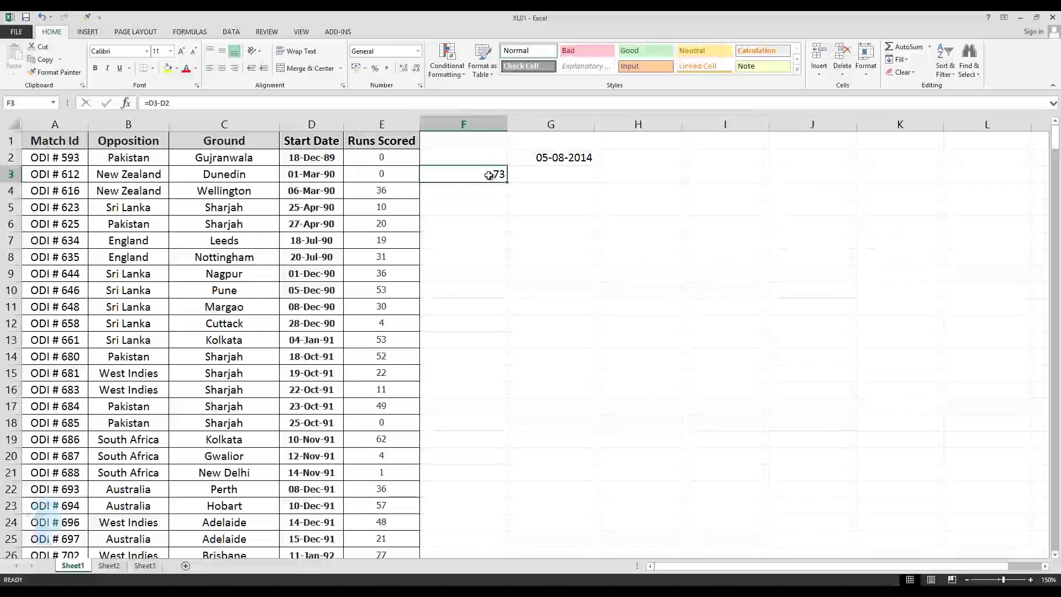
click(327, 175)
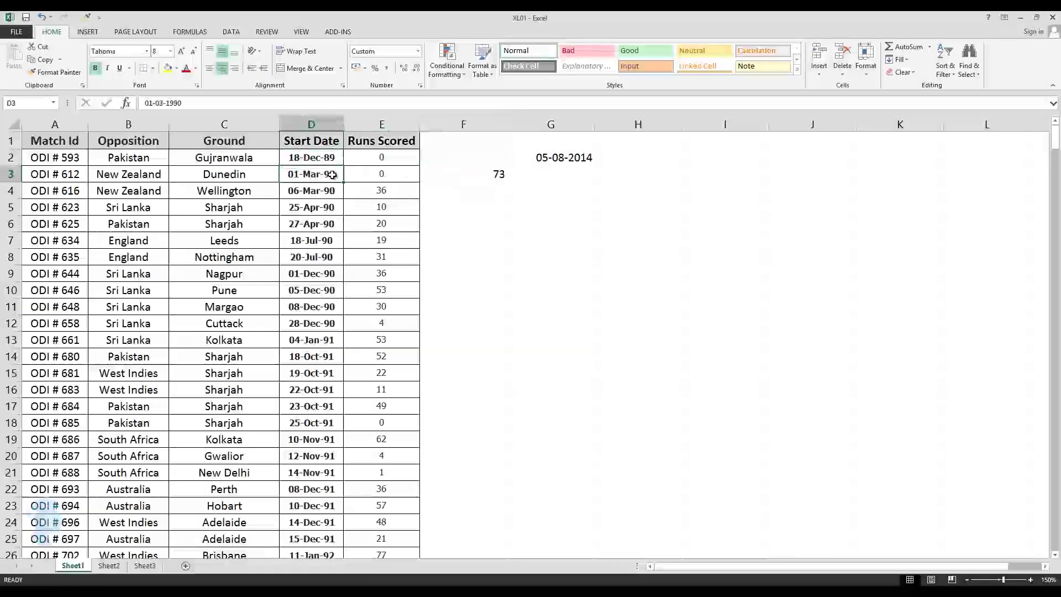
Copy F3's day-gap formula into F4 and compare the two formulas
click(466, 193)
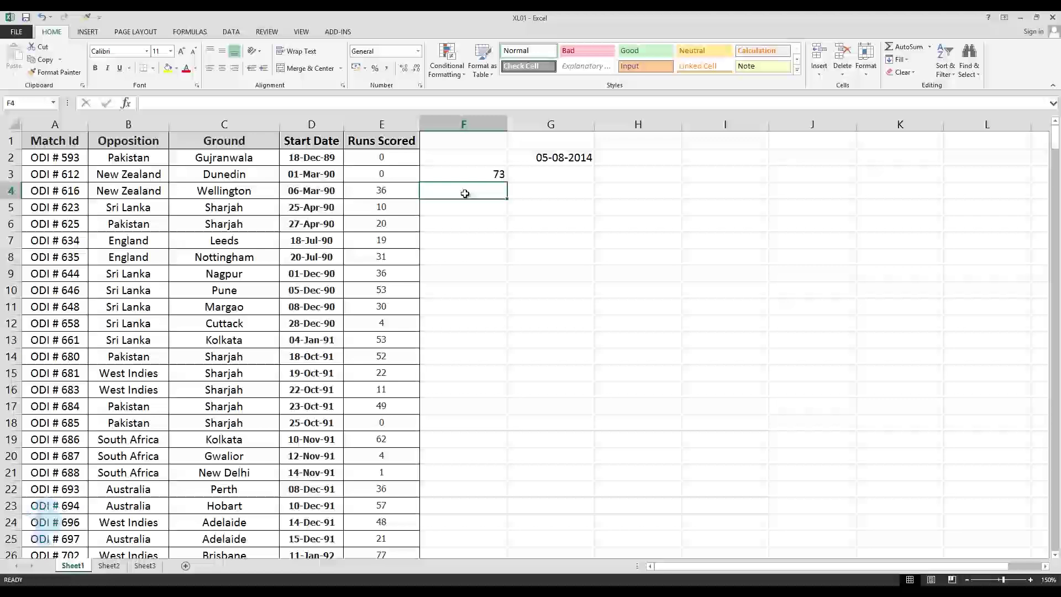
click(466, 175)
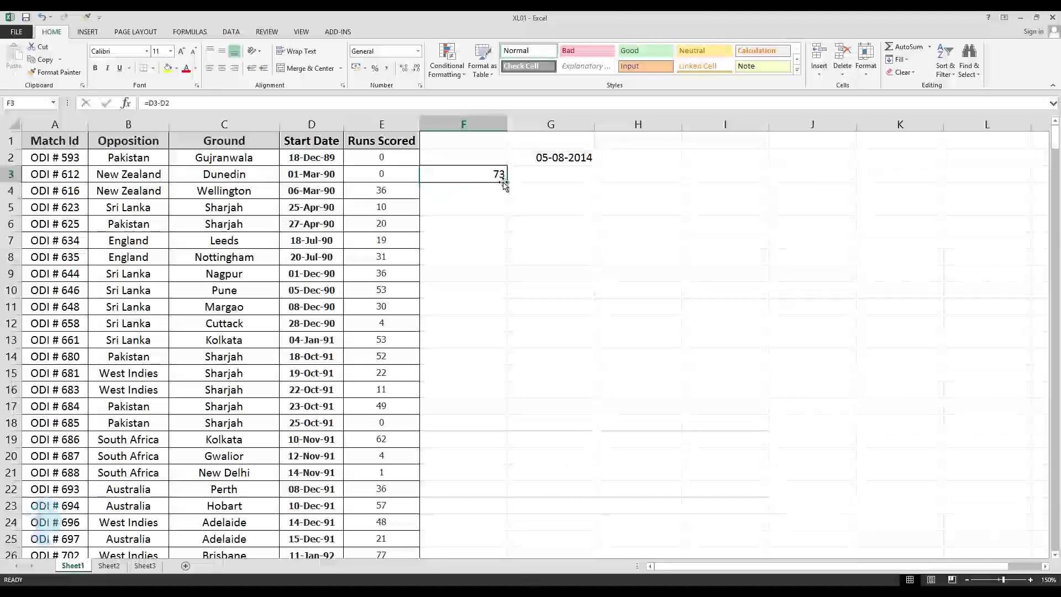
drag(507, 182, 505, 204)
click(480, 214)
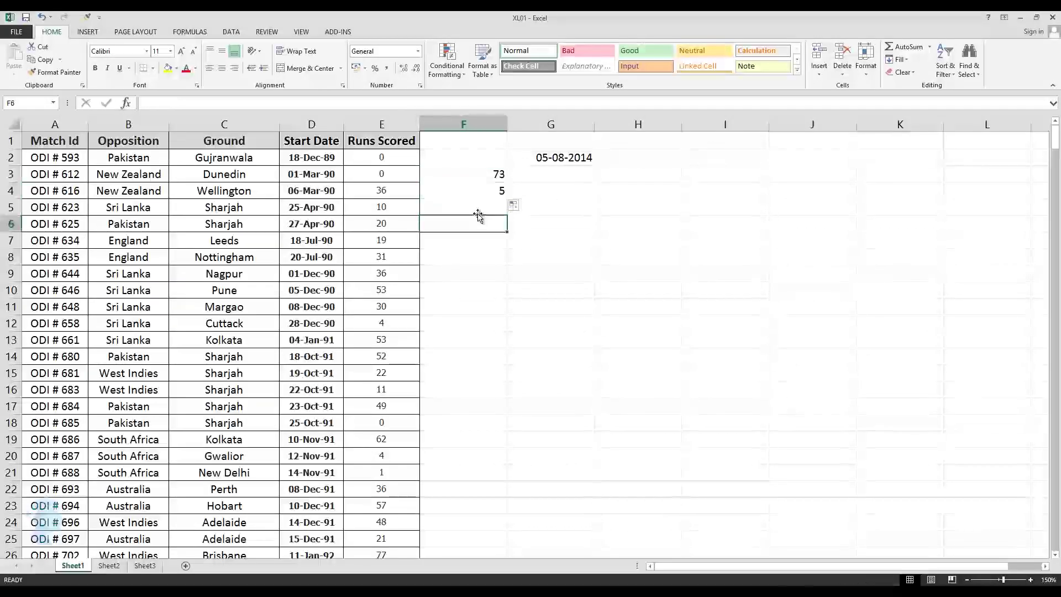
click(474, 191)
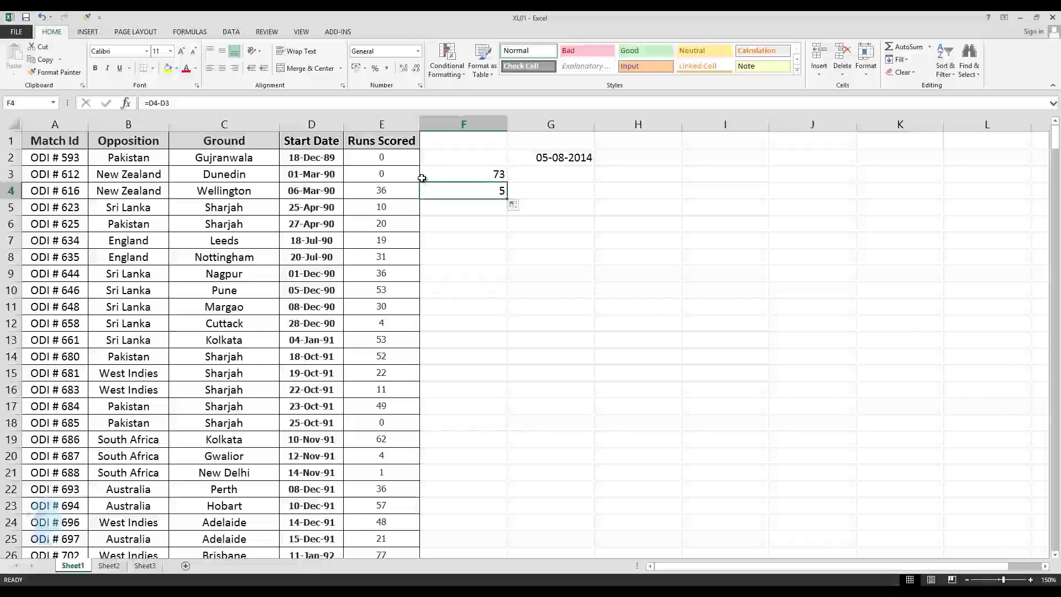
click(479, 174)
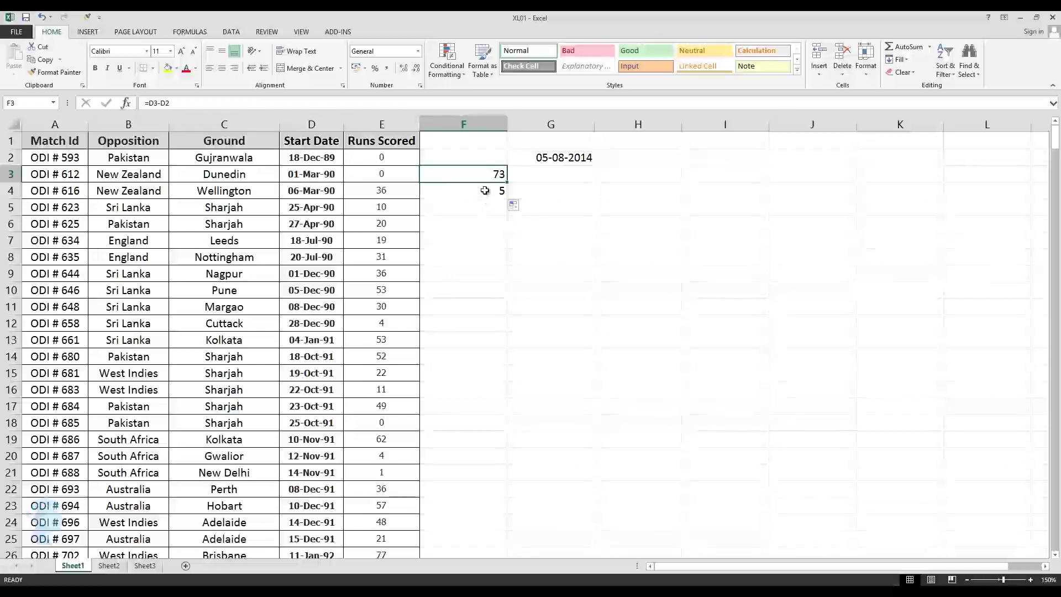
click(452, 187)
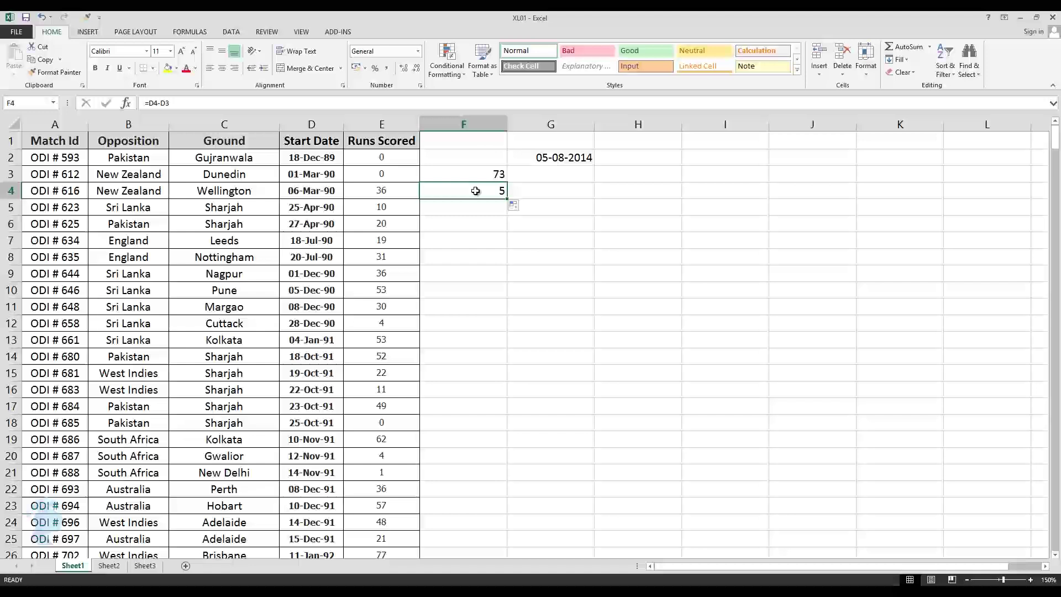
Fill the day-gap formula down through F9 and then to the last match, checking F9, F10 and F14
click(554, 218)
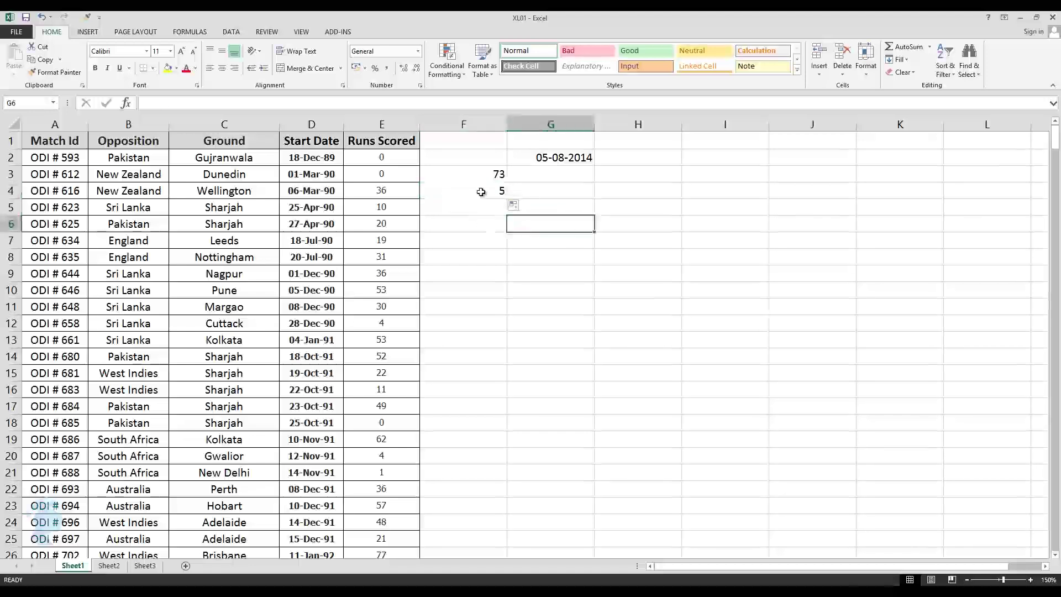
click(492, 194)
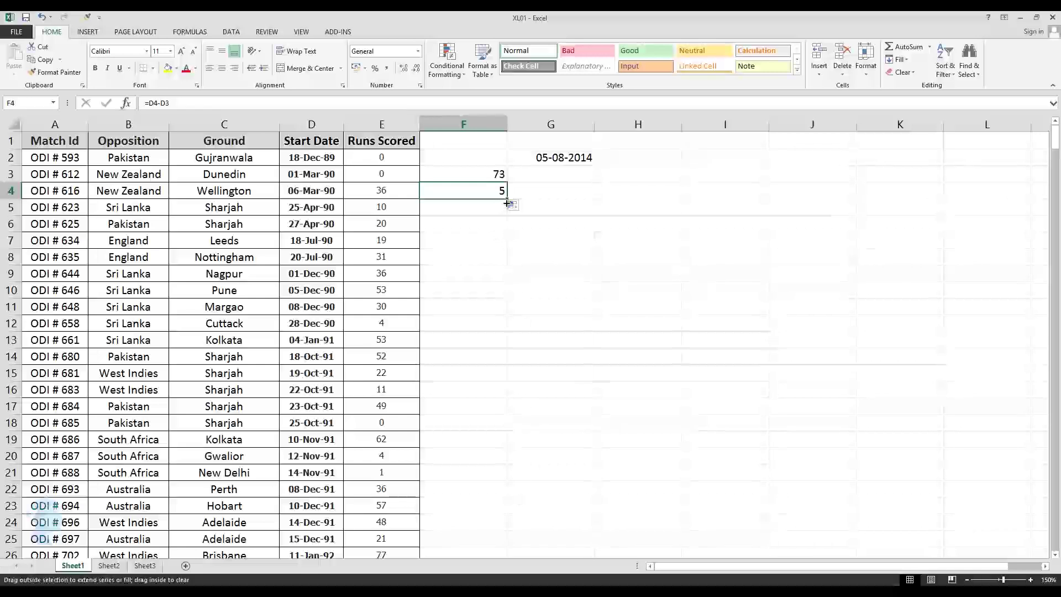
drag(507, 200, 506, 303)
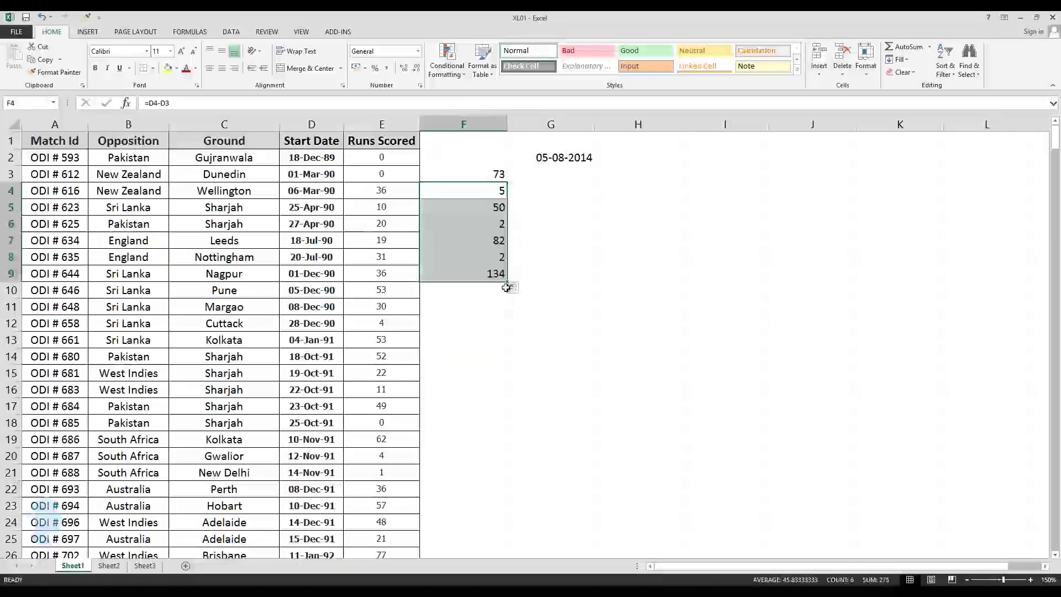
double_click(506, 283)
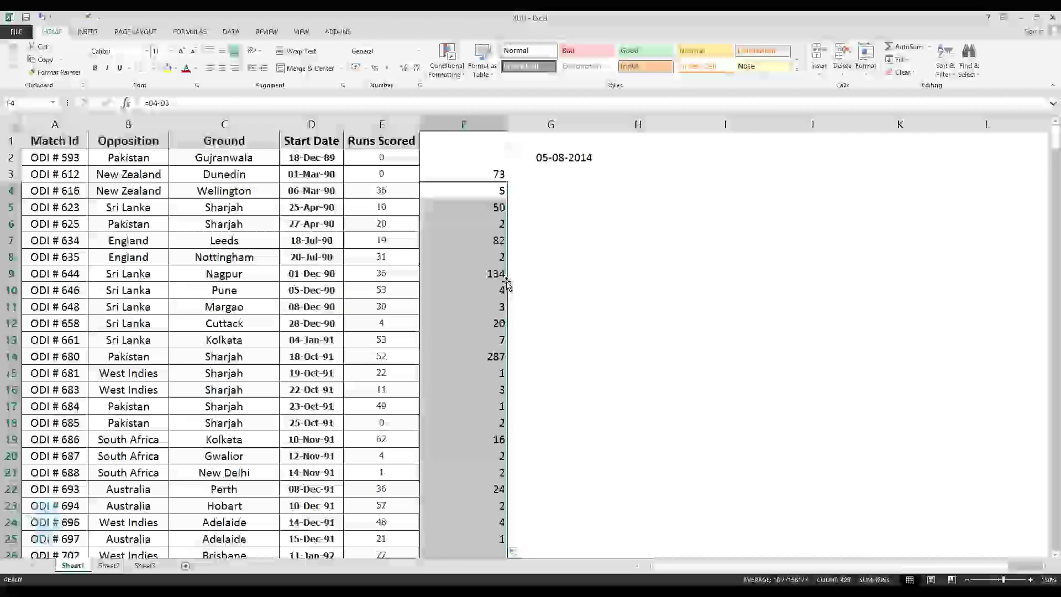
scroll(500, 436, down, 5)
scroll(500, 436, down, 15)
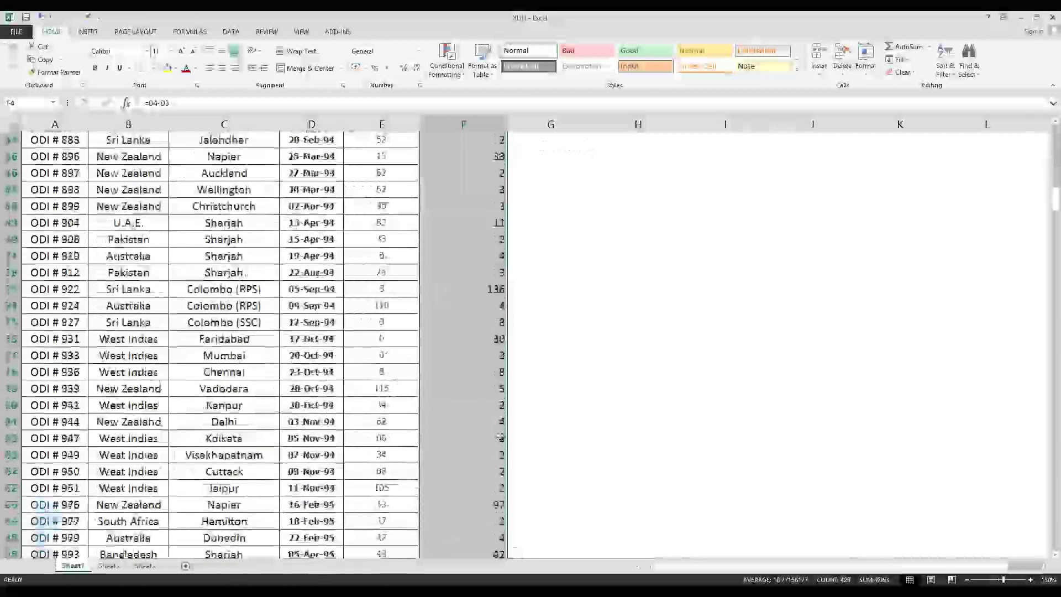
scroll(498, 431, up, 11)
scroll(497, 431, up, 8)
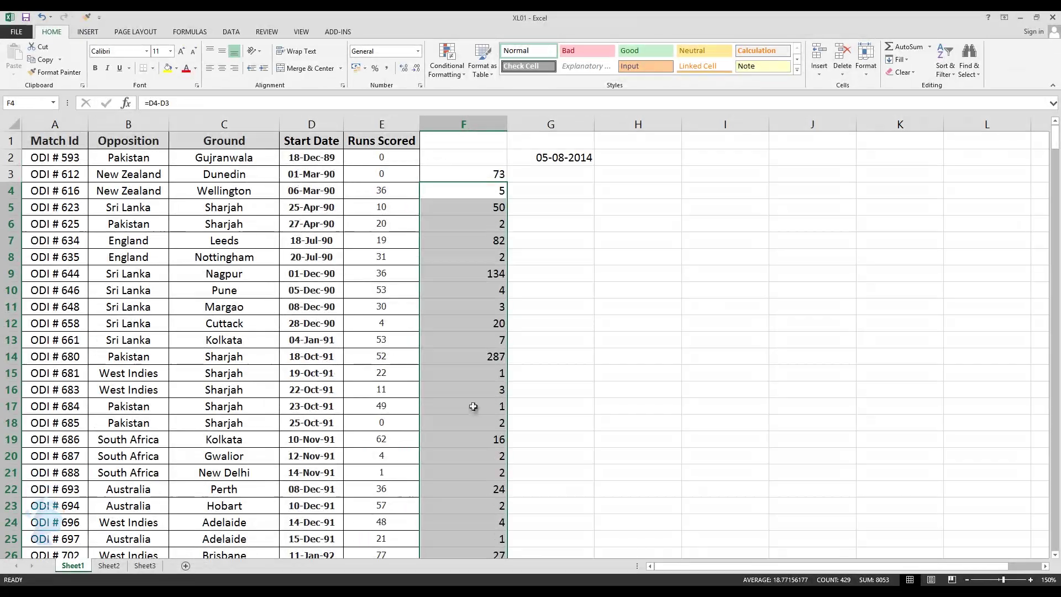
click(497, 373)
click(487, 276)
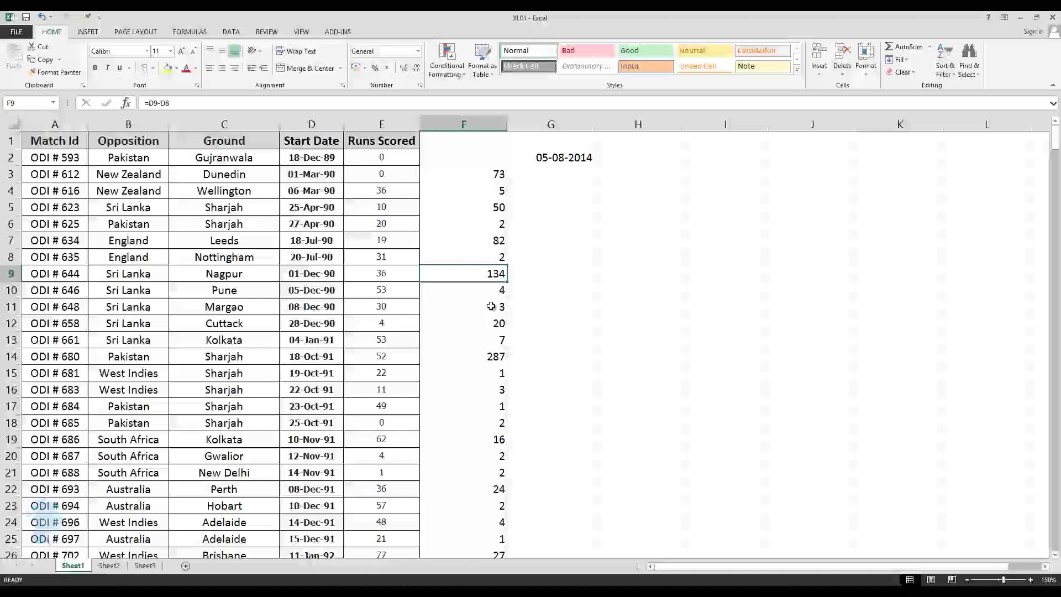
click(486, 290)
click(486, 356)
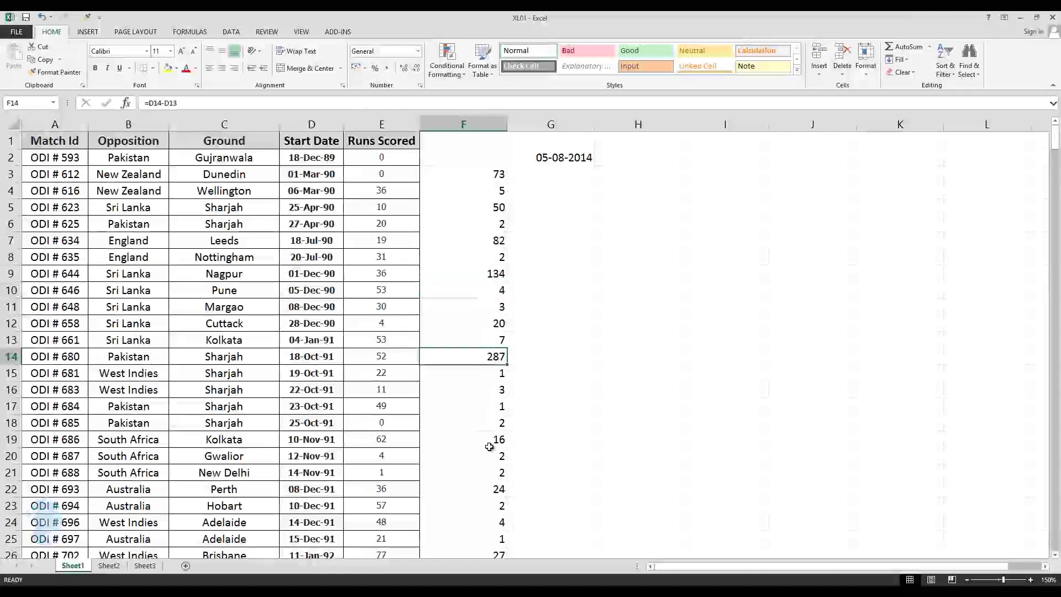
scroll(497, 423, down, 5)
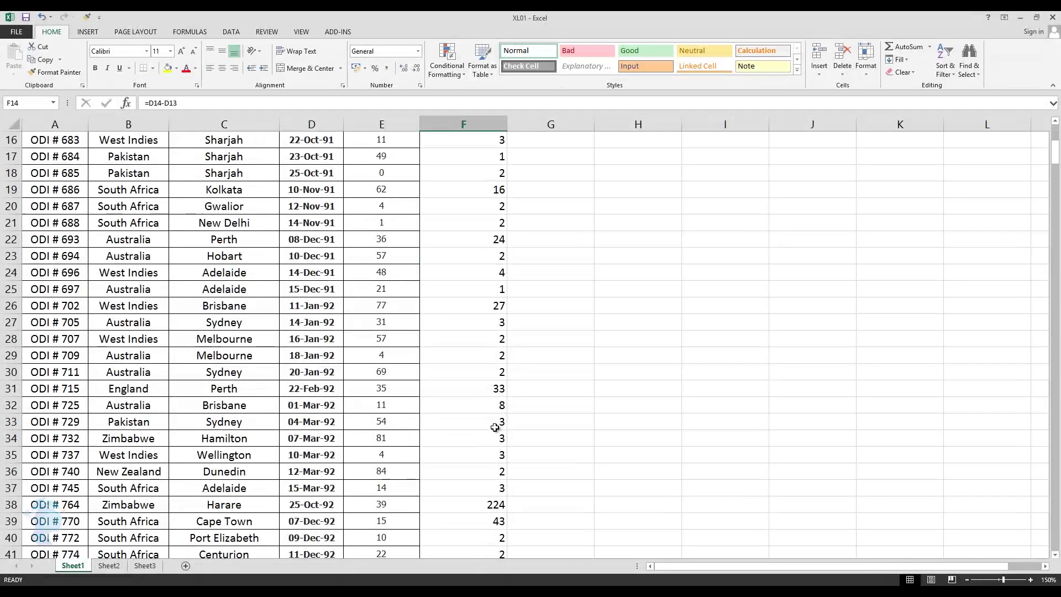
scroll(497, 426, up, 5)
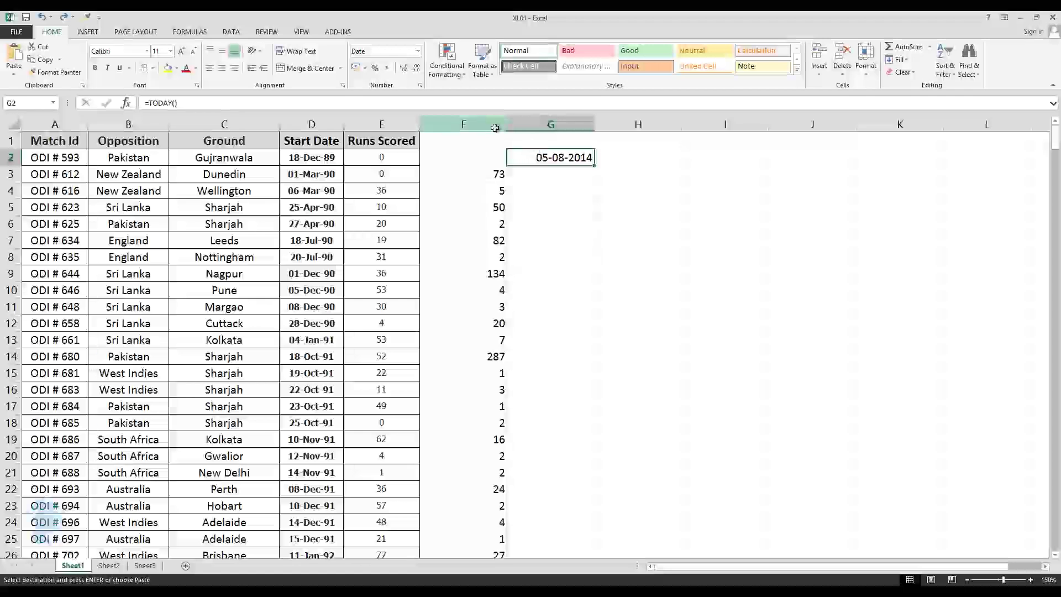
Delete columns F and G
drag(494, 127, 528, 125)
right_click(527, 125)
click(527, 216)
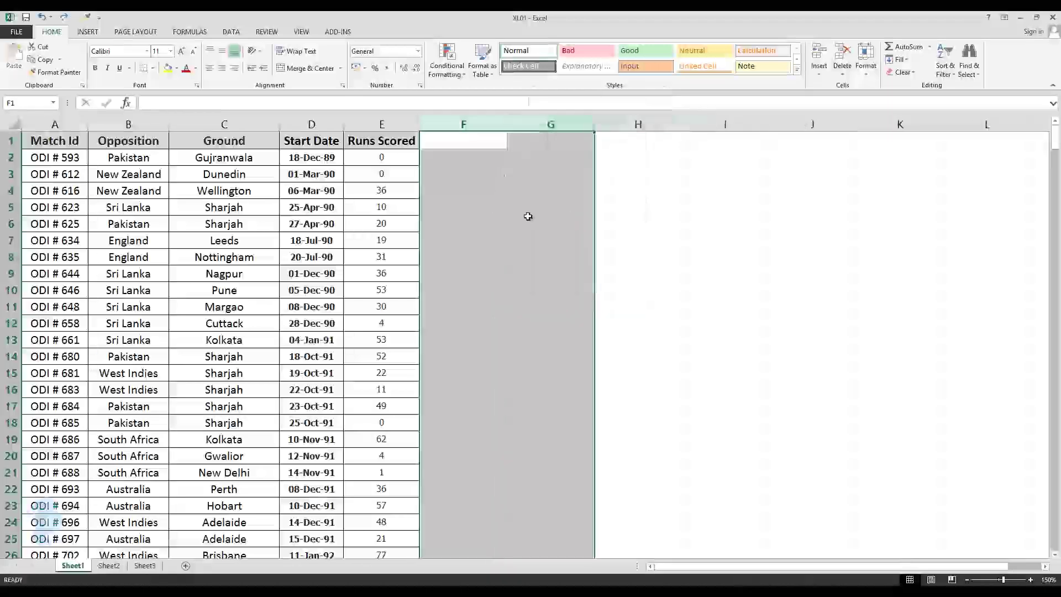
click(490, 202)
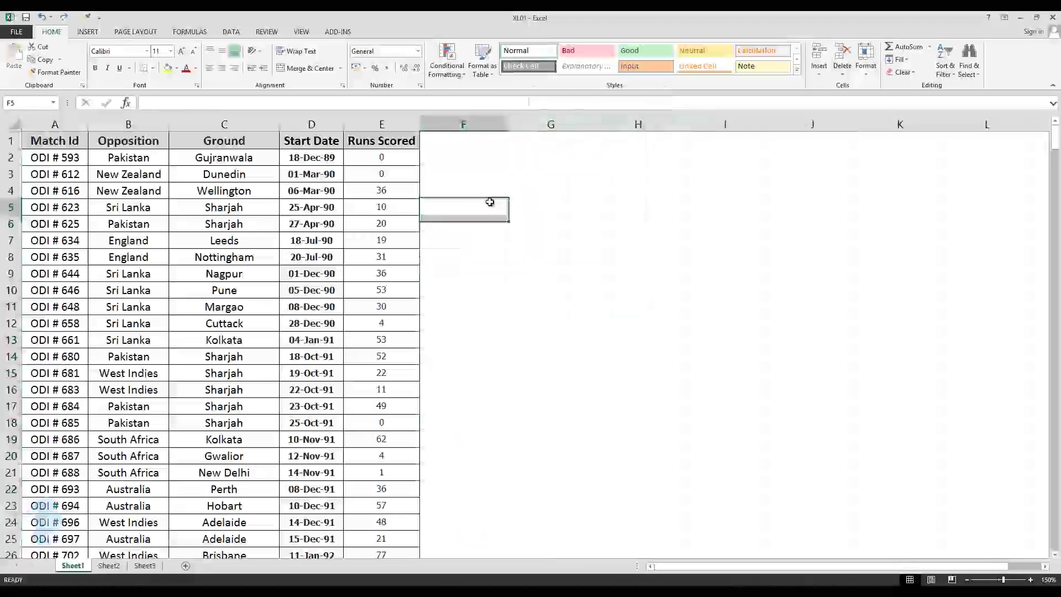
Look over the Runs Scored column and the value in E2, ending on F2
click(439, 157)
click(446, 194)
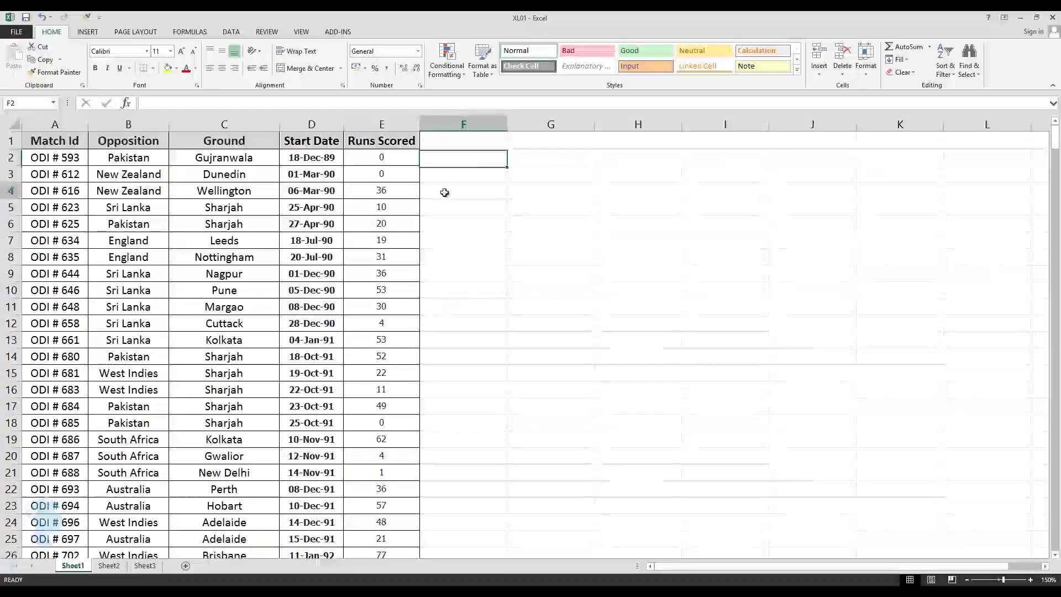
click(448, 224)
click(458, 279)
click(450, 161)
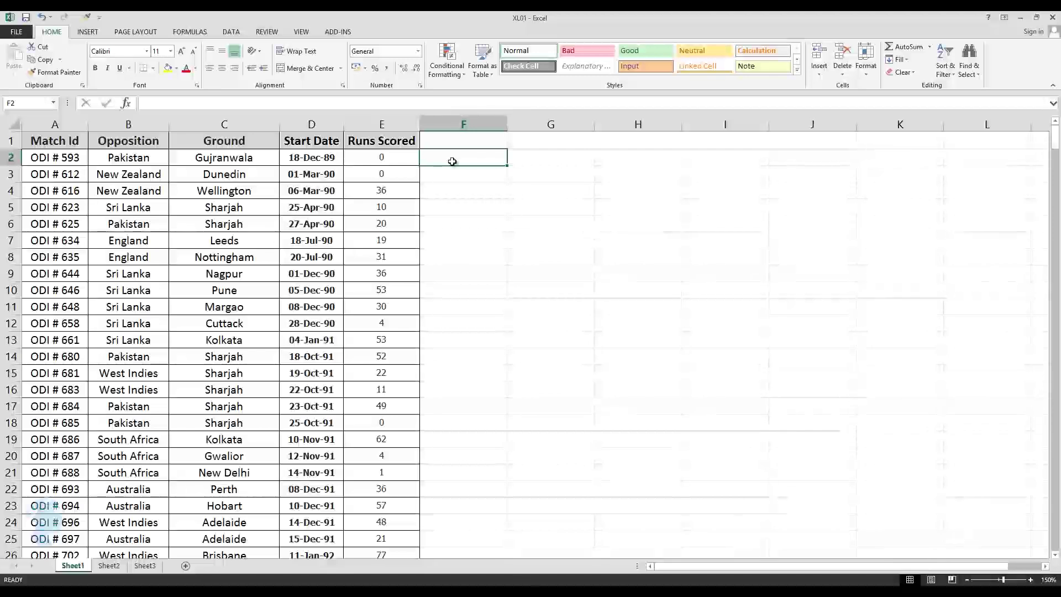
click(404, 124)
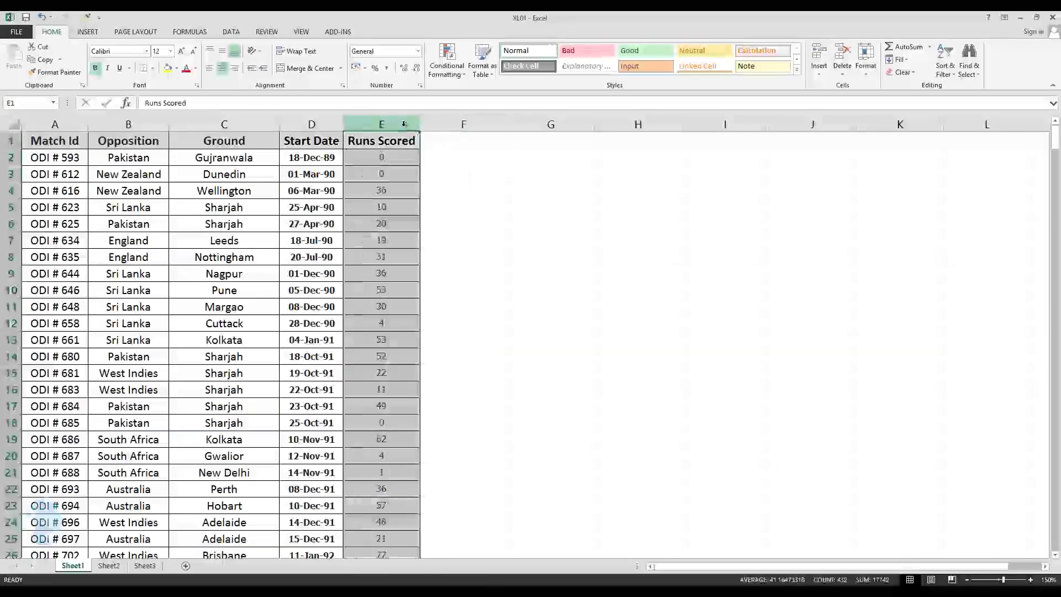
click(442, 174)
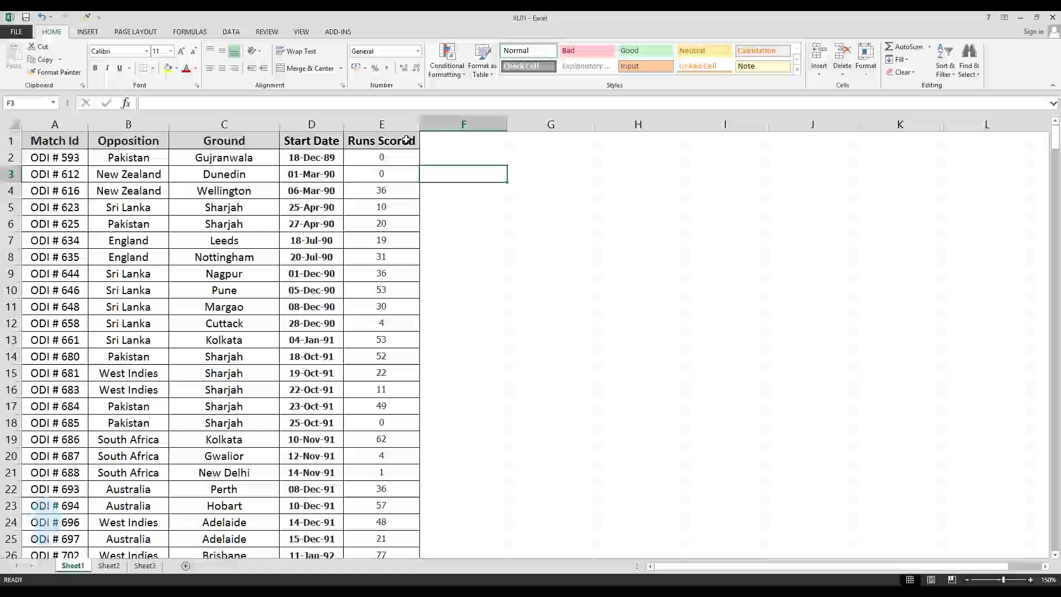
click(402, 124)
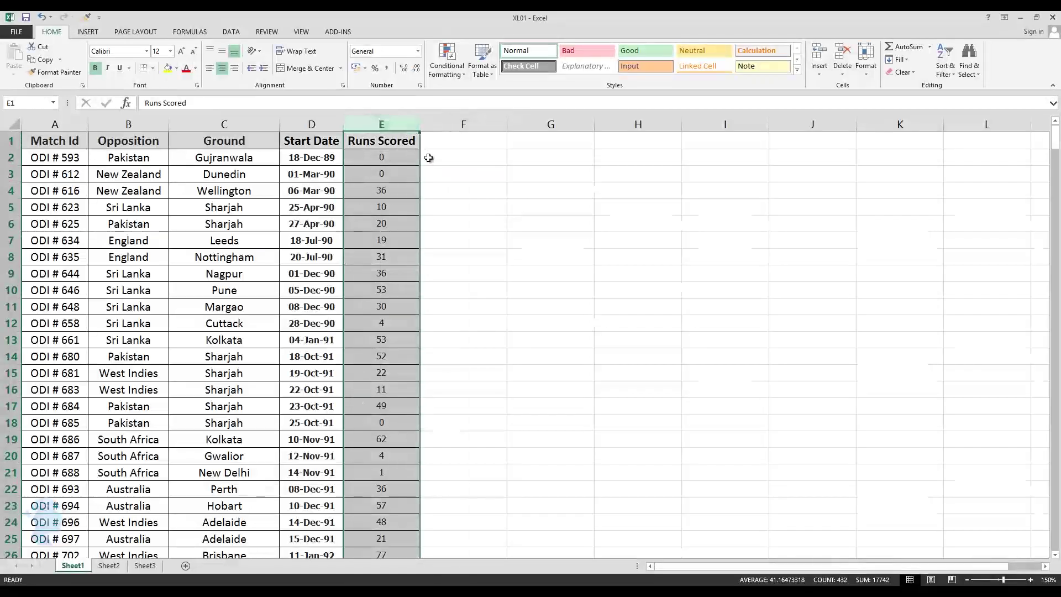
click(442, 161)
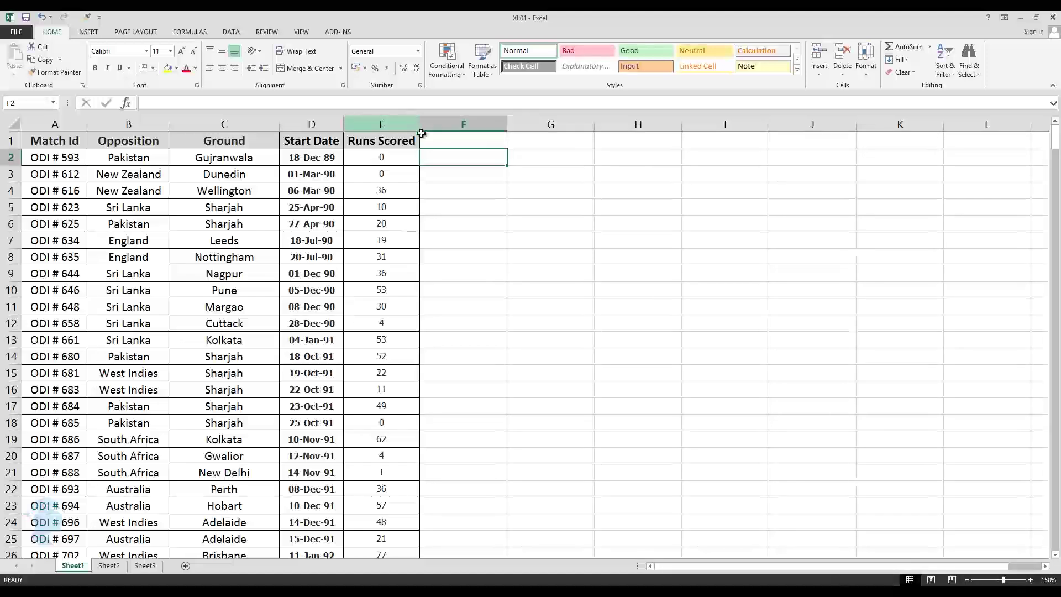
click(397, 161)
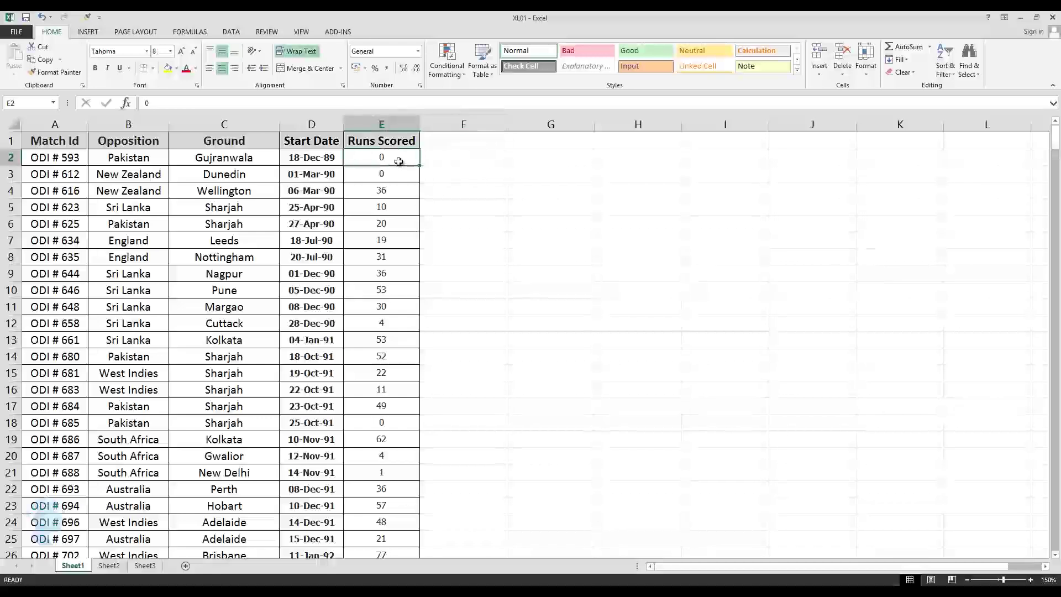
click(449, 159)
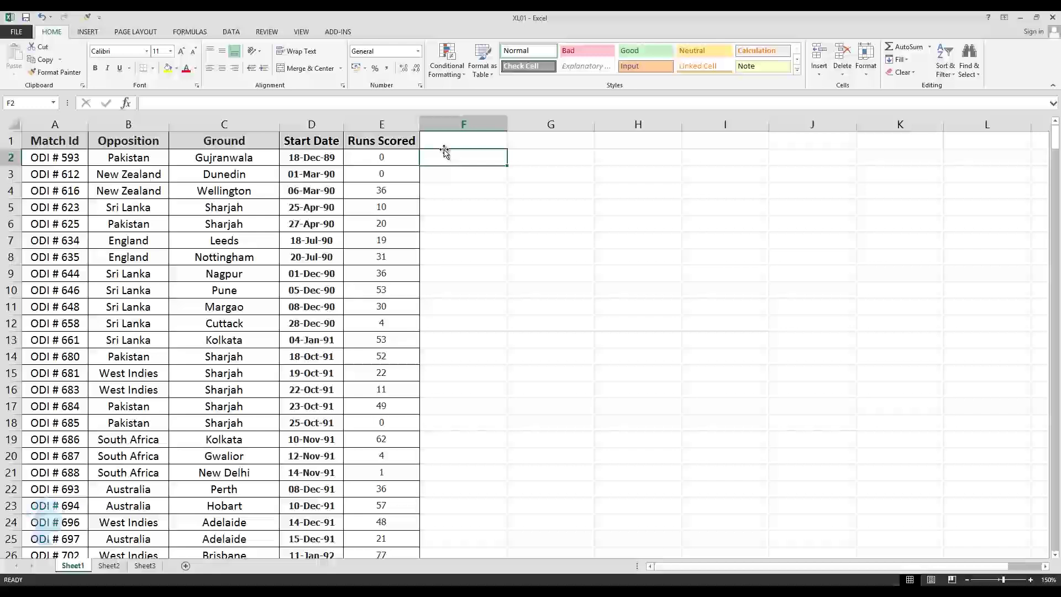
Put the heading 'Scored a Half Century?' in F1 and autofit column F's width
click(446, 142)
text(Scord)
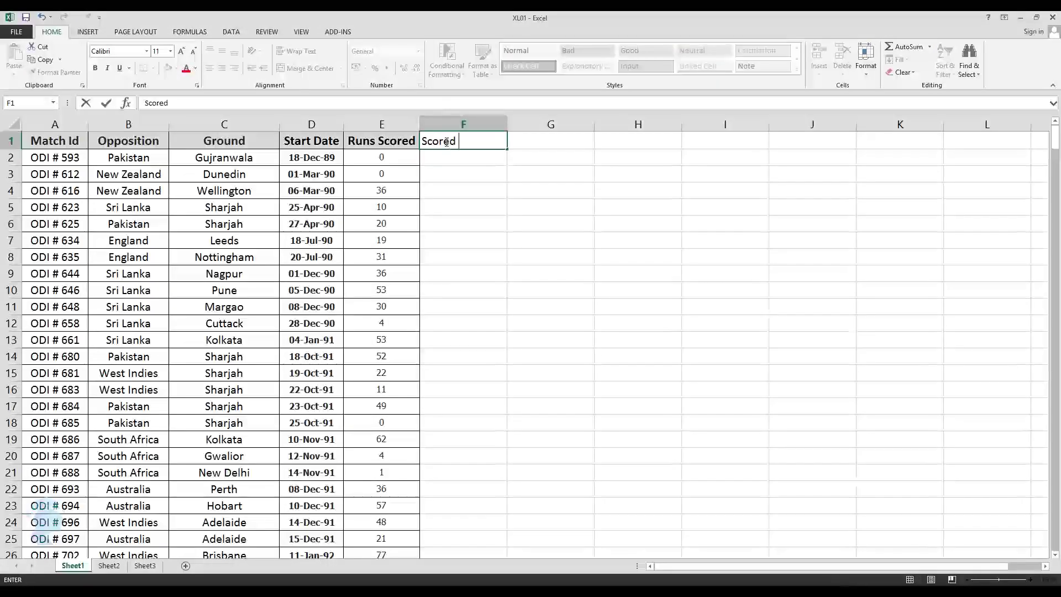
text( a Half Centuyr)
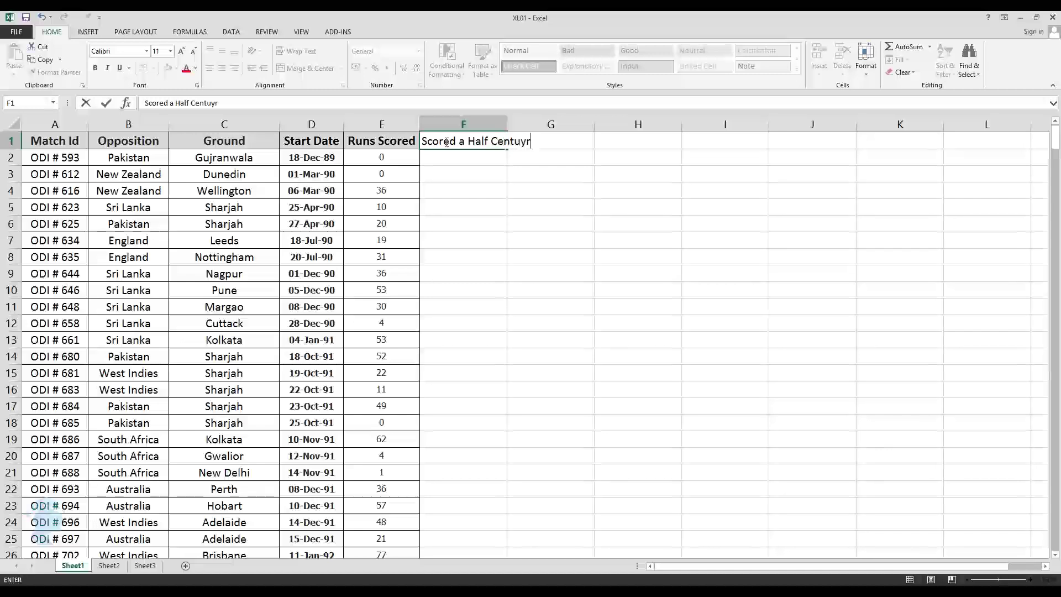
key(BackSpace)
key(BackSpace)
text(ry?)
key(Return)
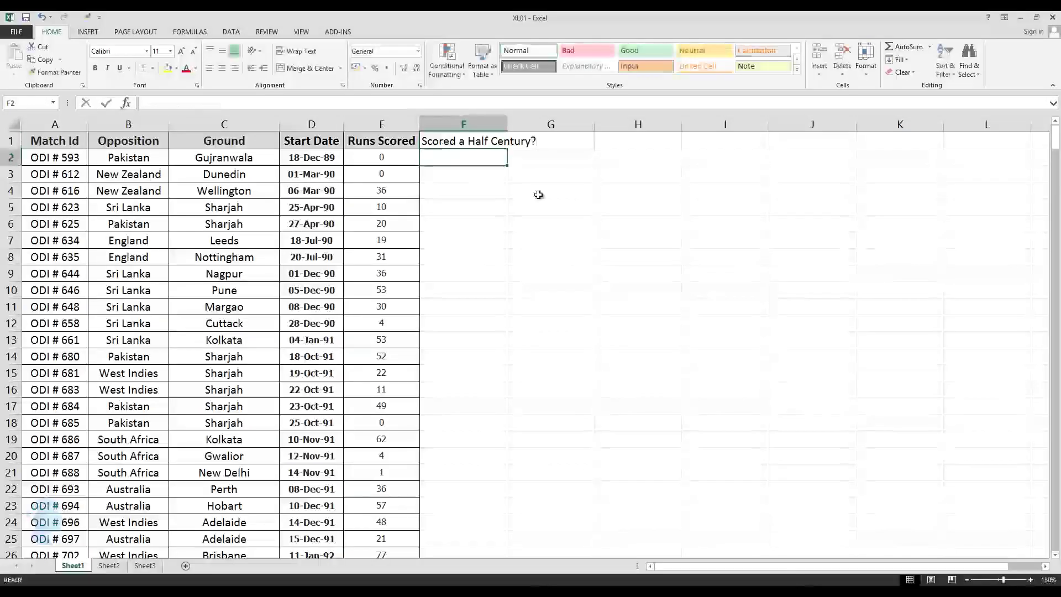
double_click(507, 125)
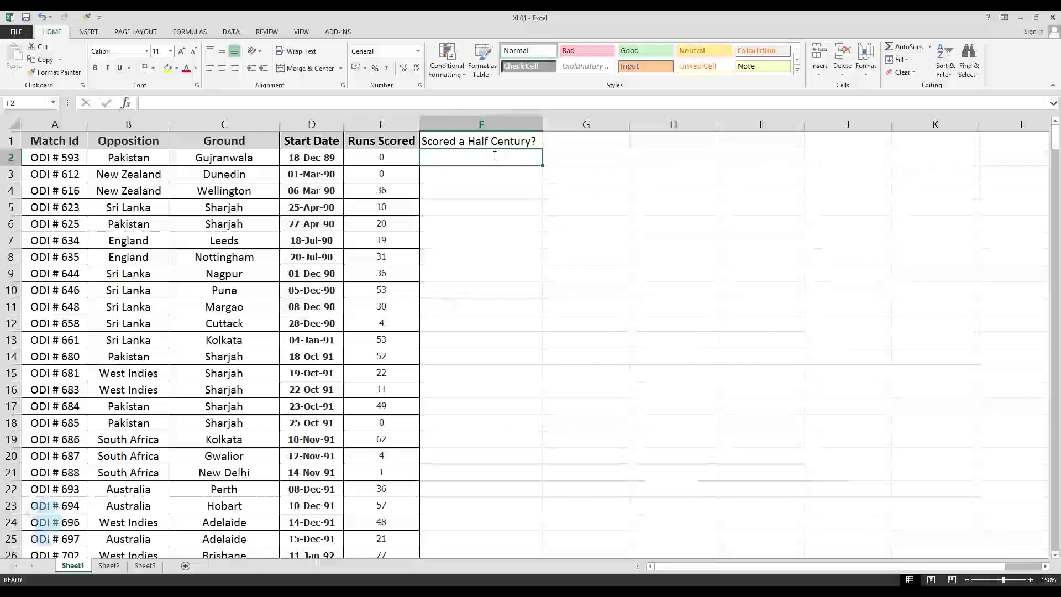
Enter =IF(E2>=50,"Yes!","No!") in F2
text(=i)
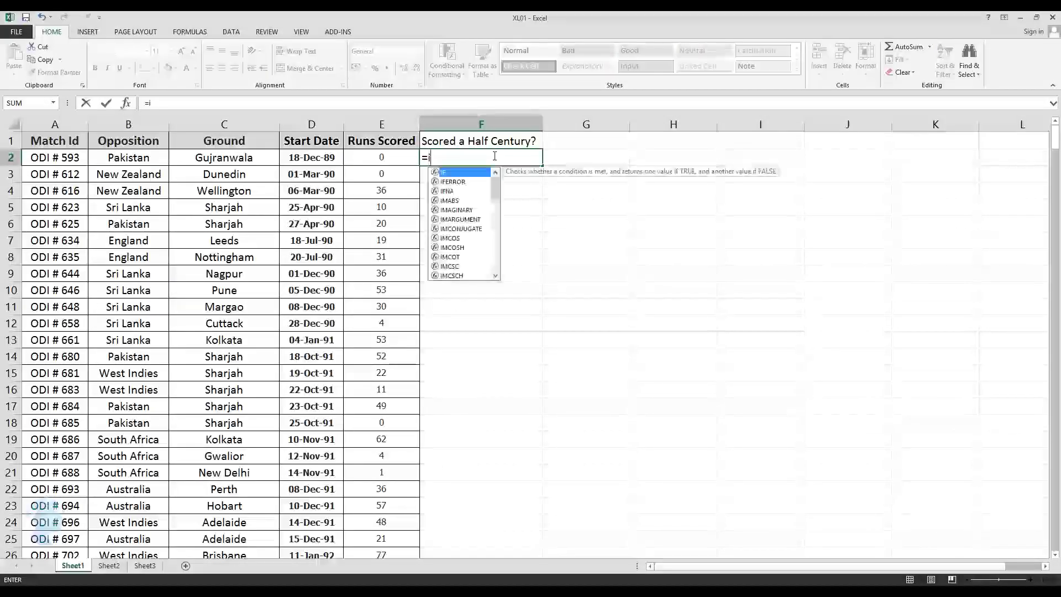
text(f)
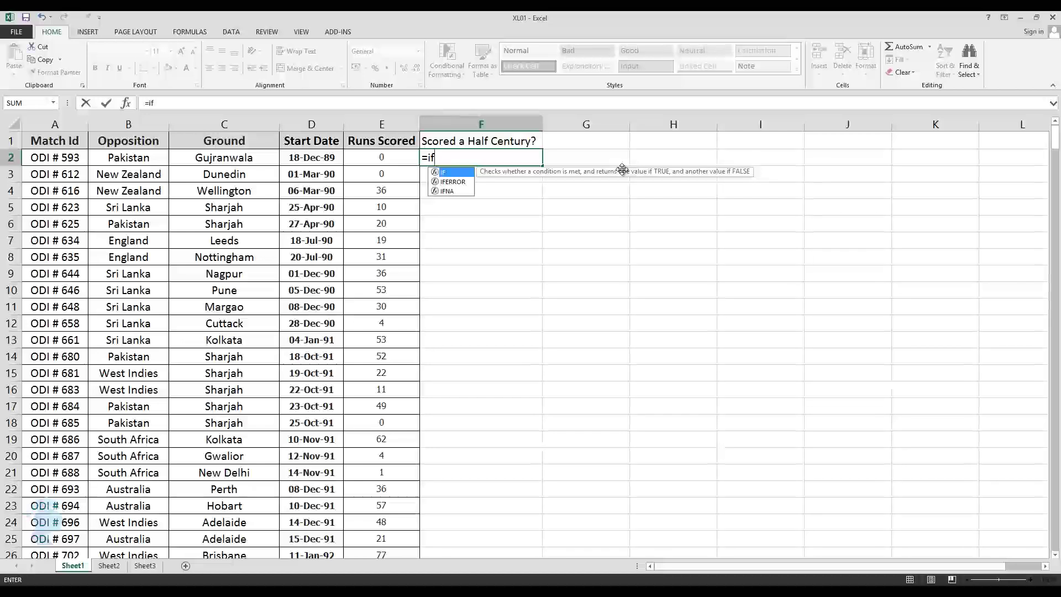
text(()
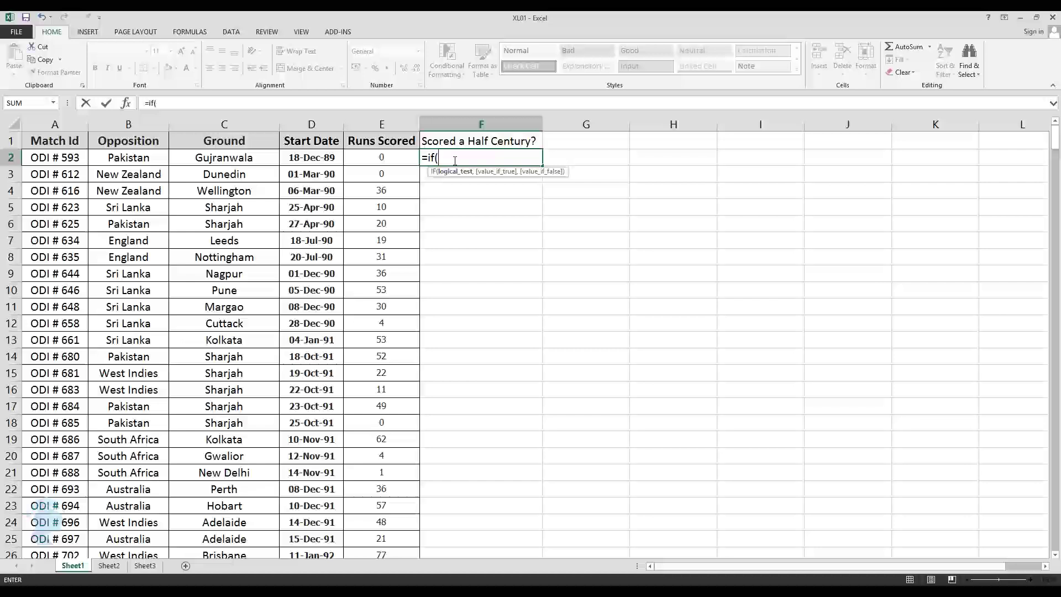
click(402, 157)
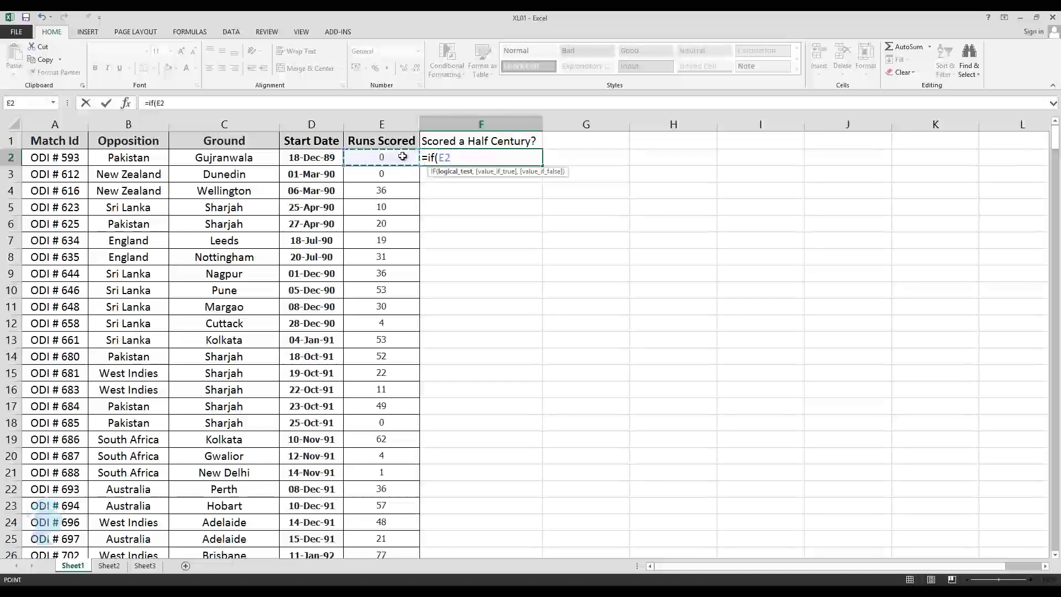
text(>)
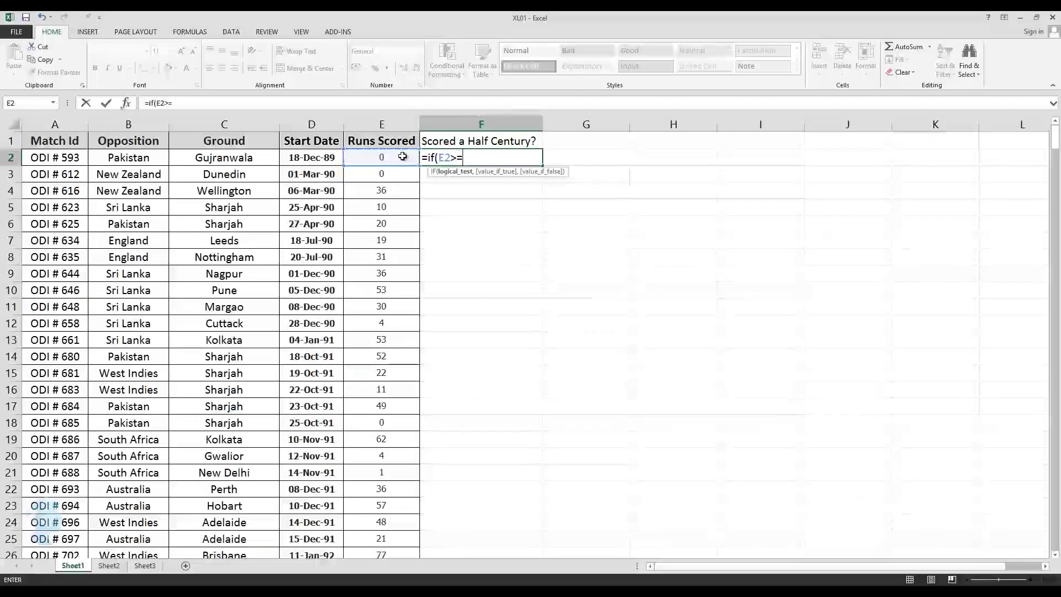
text(=50)
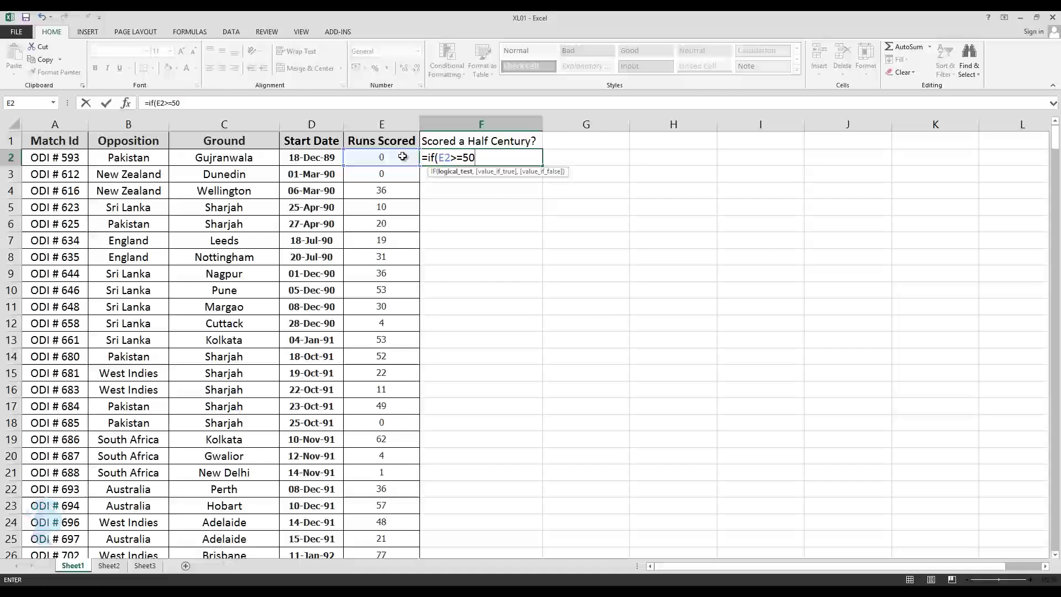
text(,"Yes)
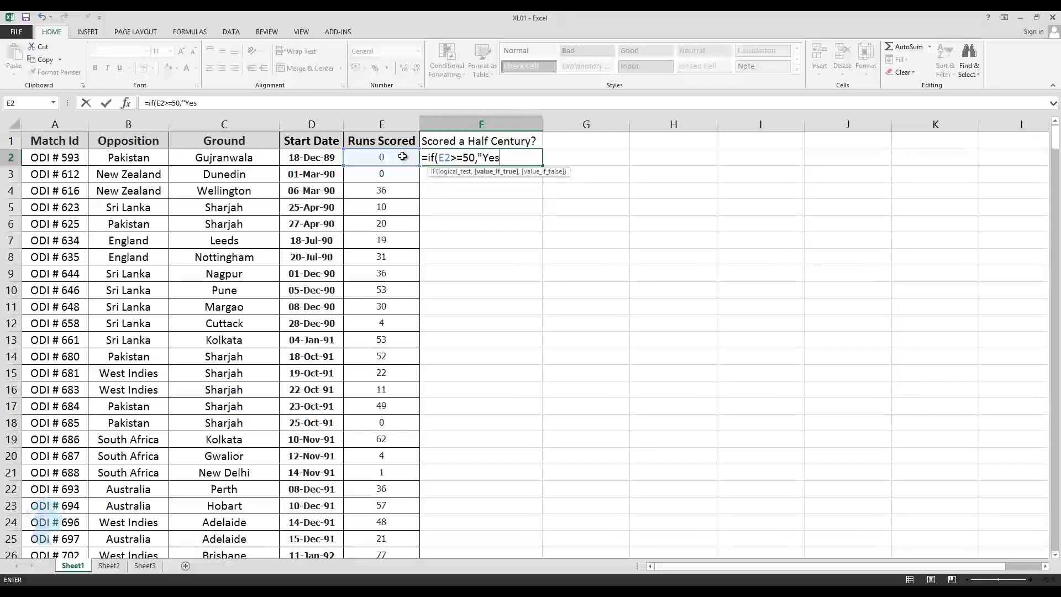
text(!",)
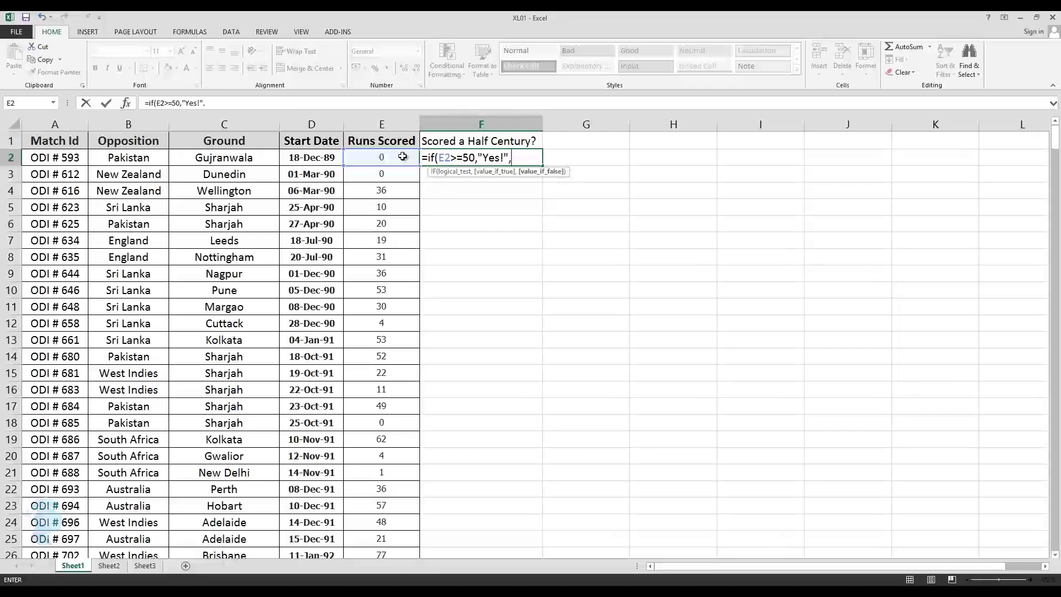
text("No!)
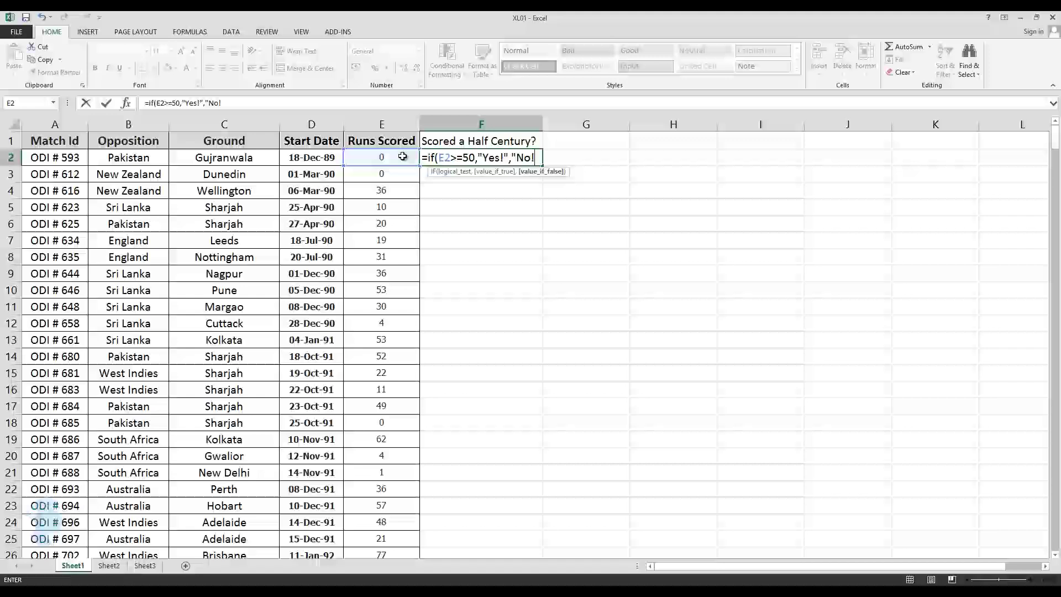
text("))
key(Return)
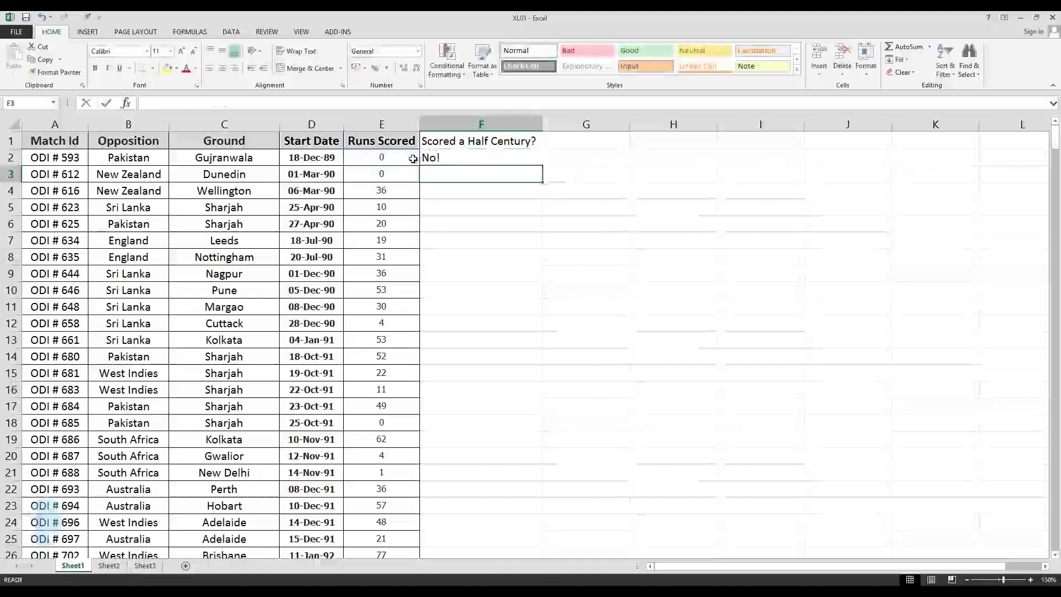
Copy the half-century formula down to row 12, checking F10 against the 53 runs in E10
key(Up)
drag(542, 165, 538, 213)
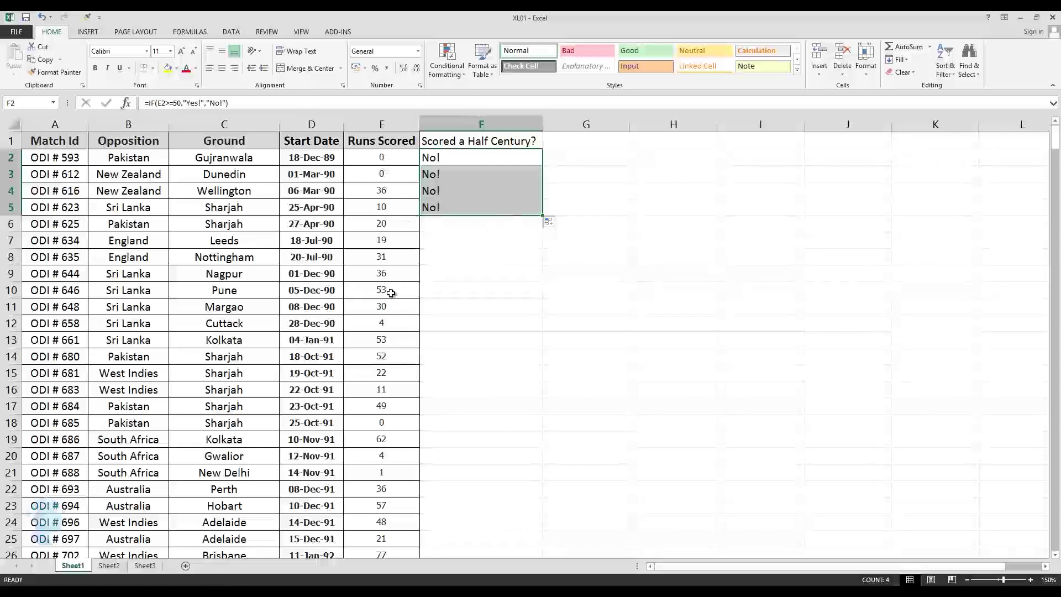
drag(542, 215, 534, 336)
click(436, 290)
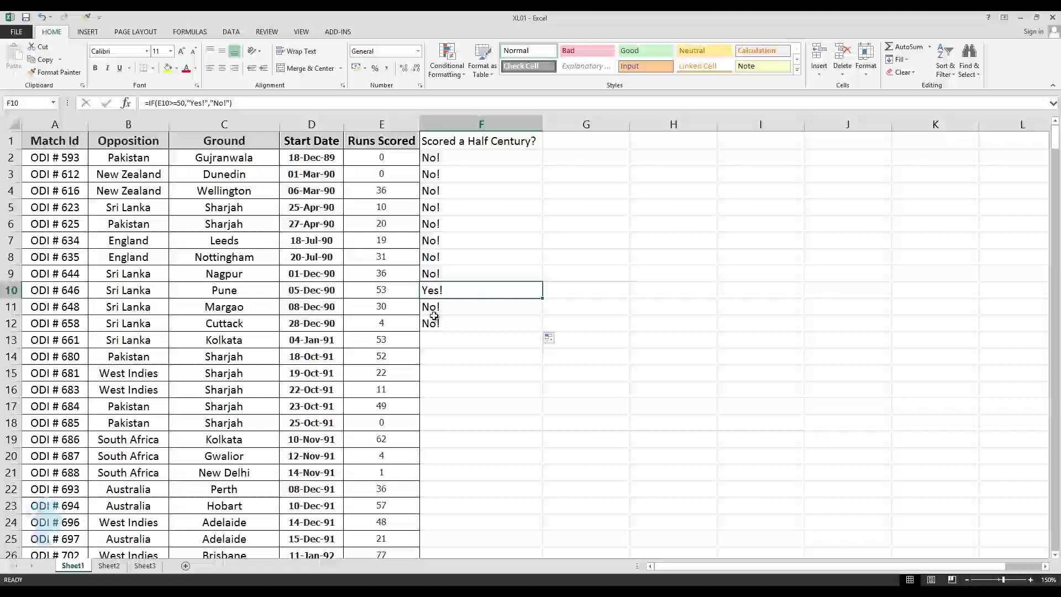
click(410, 291)
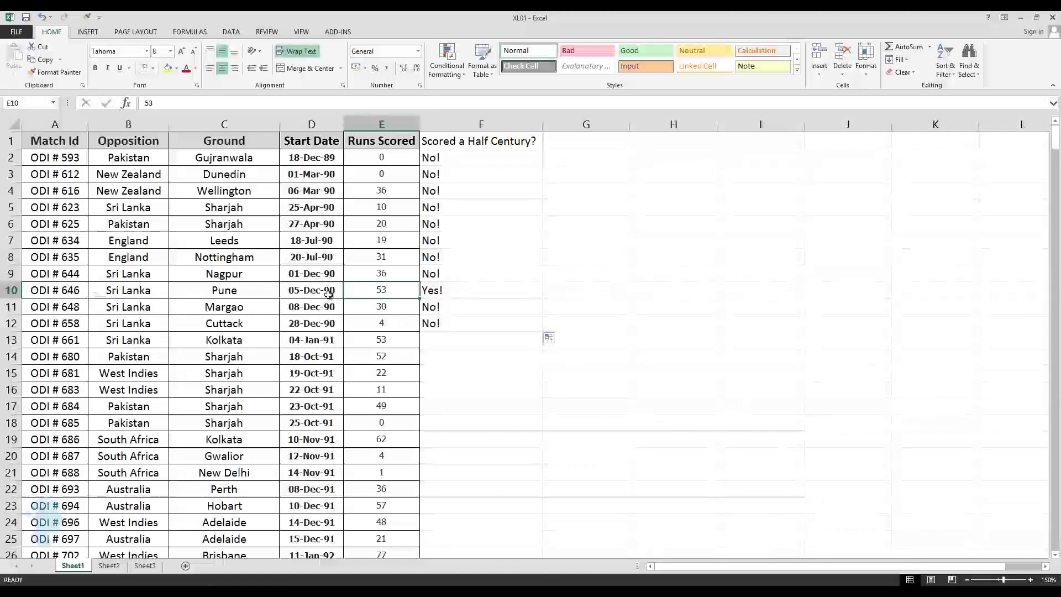
Fill the half-century formula down to the last match row and scroll to review the results
drag(492, 161, 531, 326)
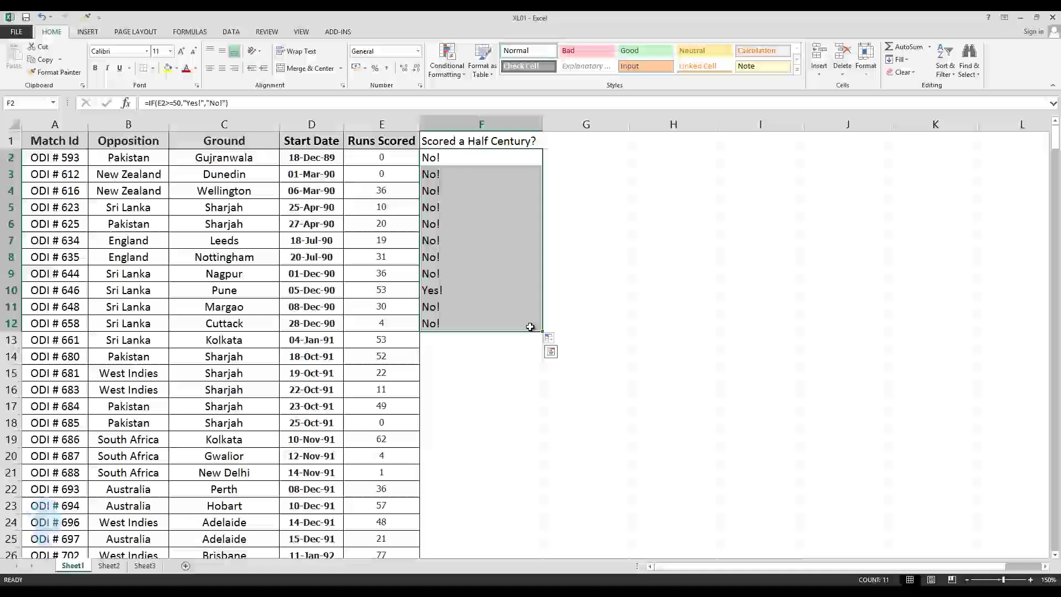
double_click(542, 332)
click(462, 238)
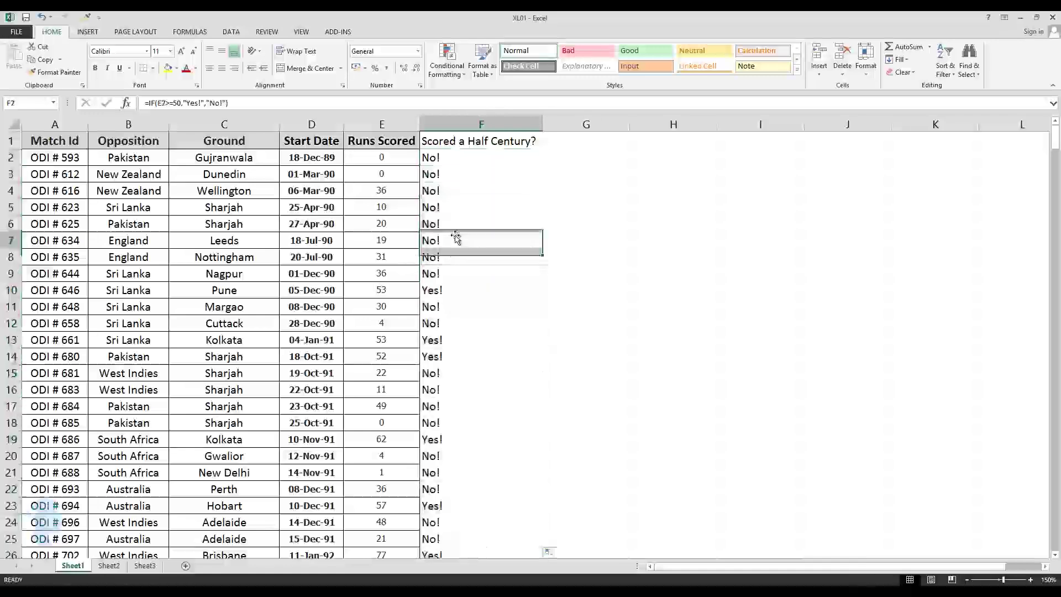
scroll(457, 282, down, 1)
scroll(466, 162, up, 1)
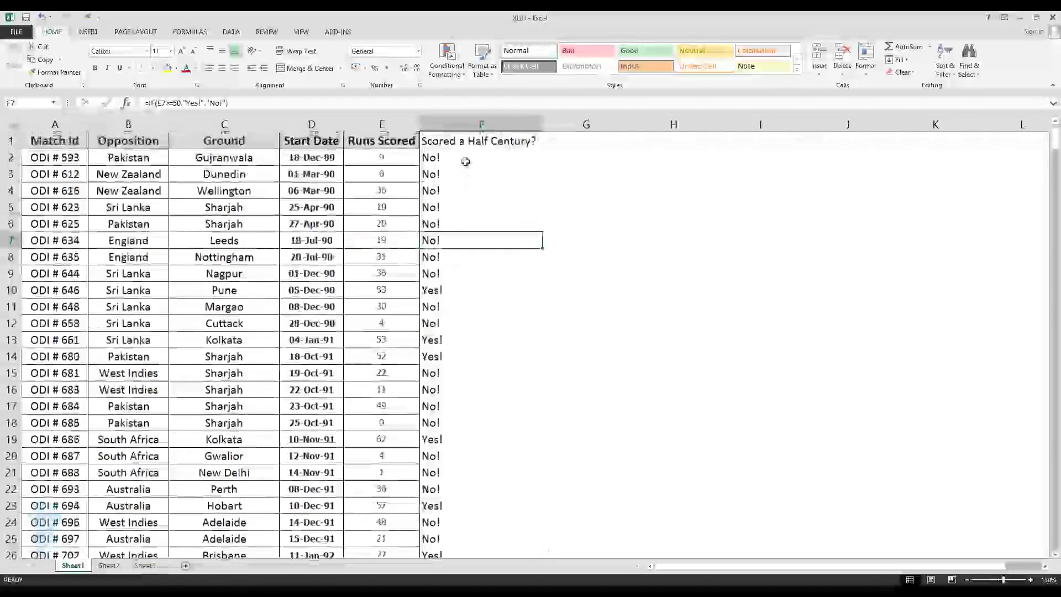
scroll(466, 277, down, 1)
scroll(476, 355, down, 4)
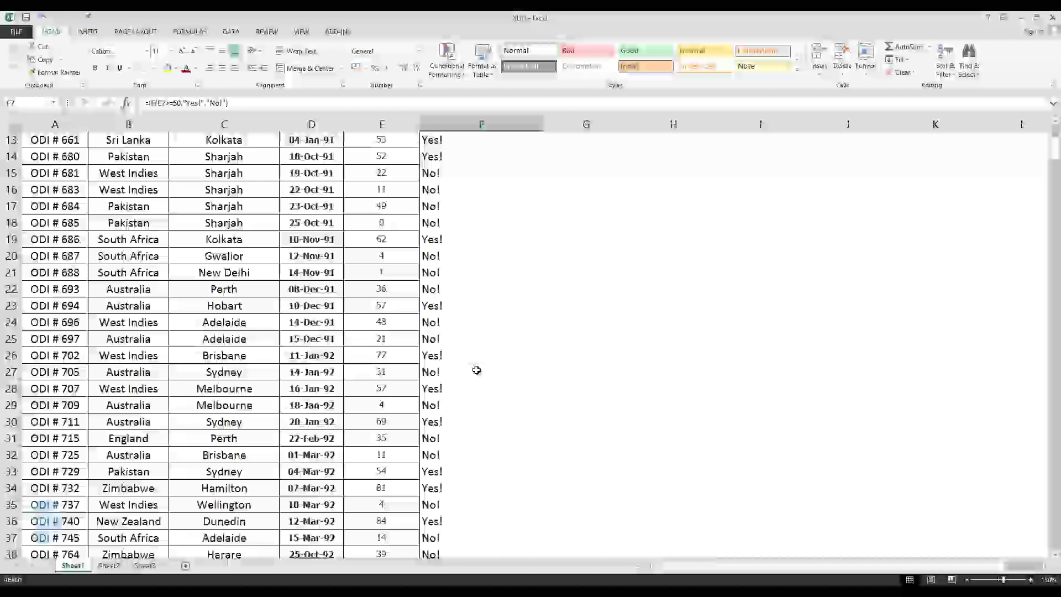
scroll(476, 369, down, 2)
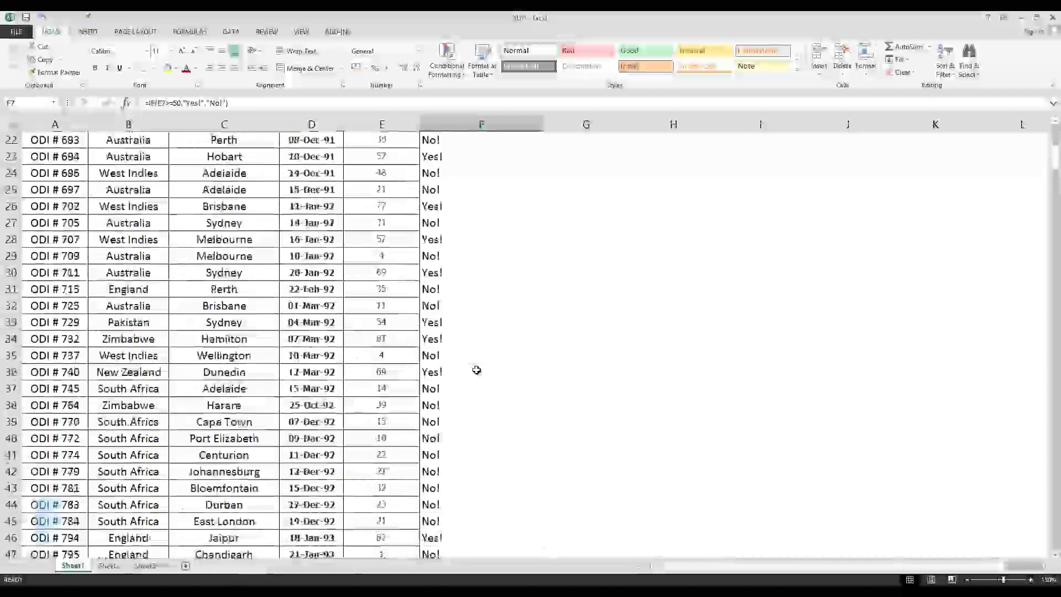
scroll(476, 370, up, 7)
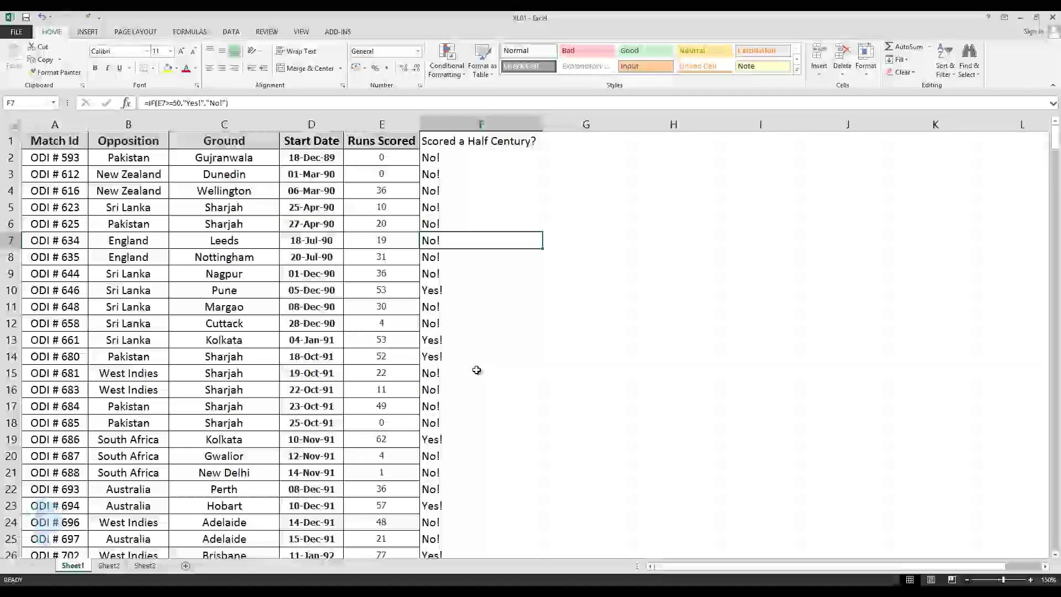
key(Down)
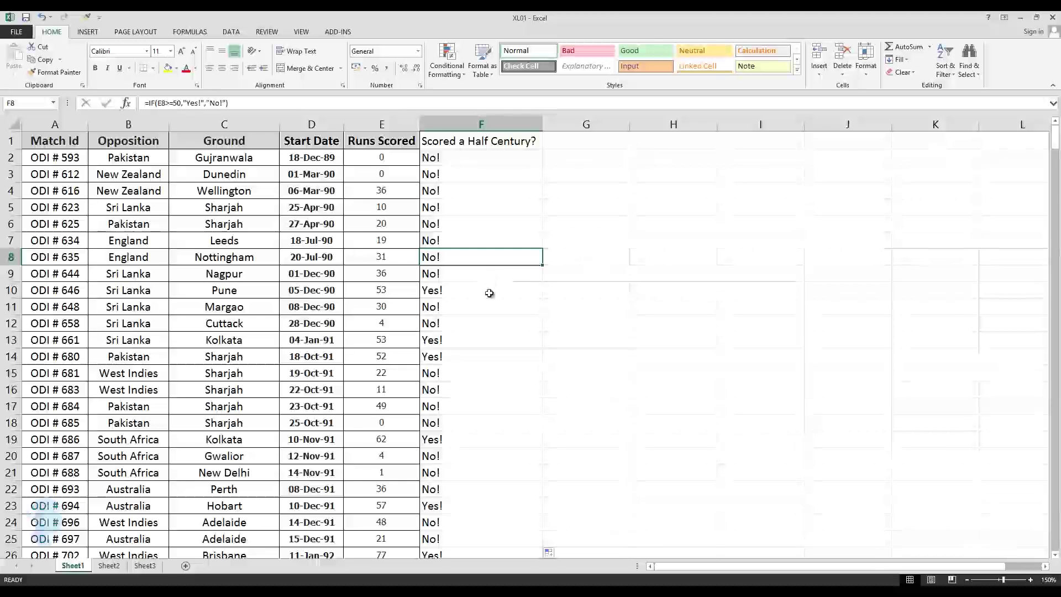
click(650, 195)
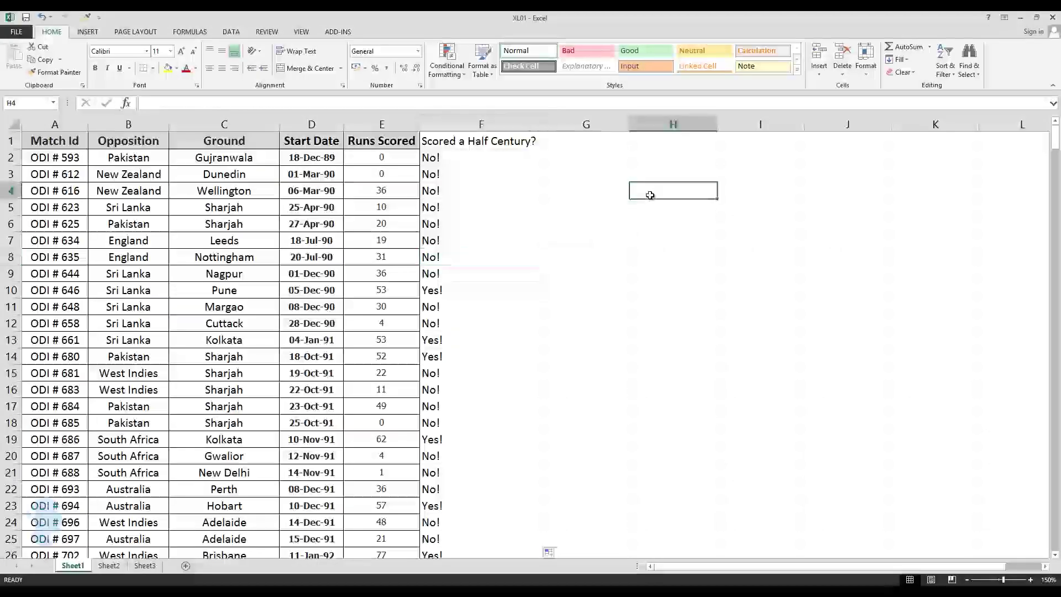
text(=vloo)
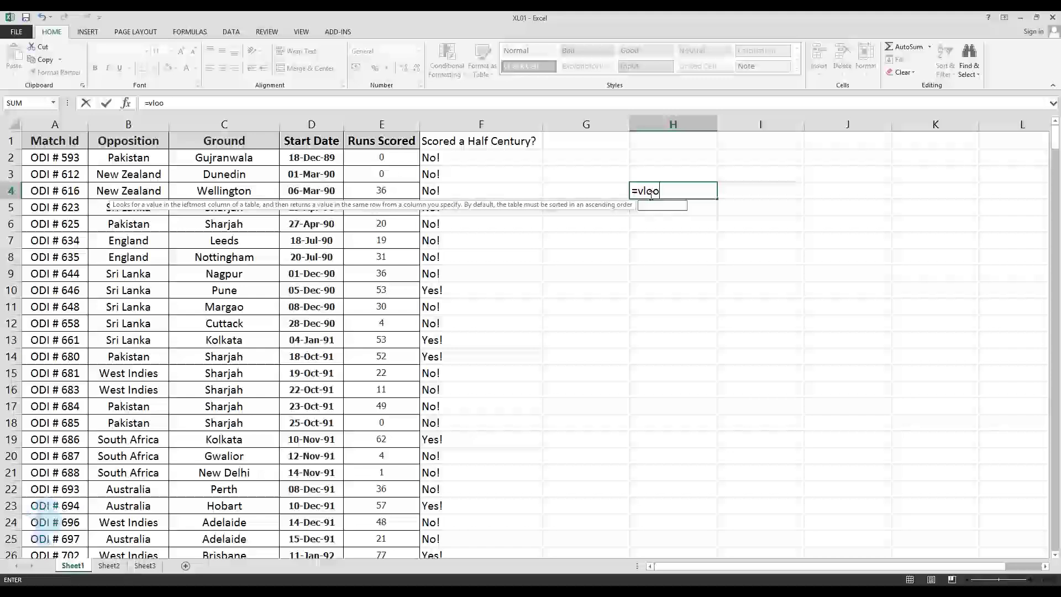
text(kup()
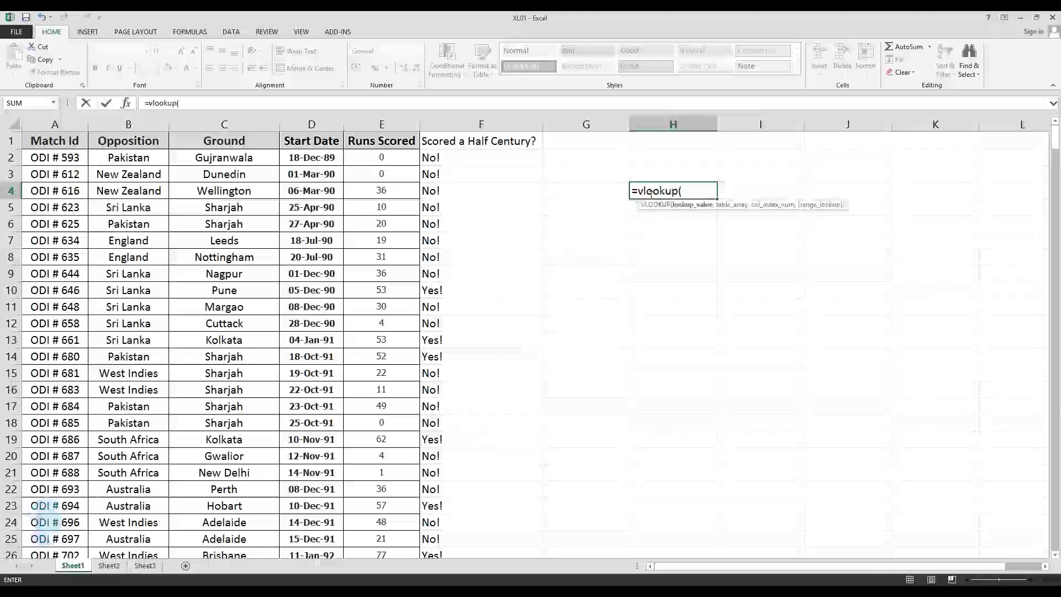
key(BackSpace)
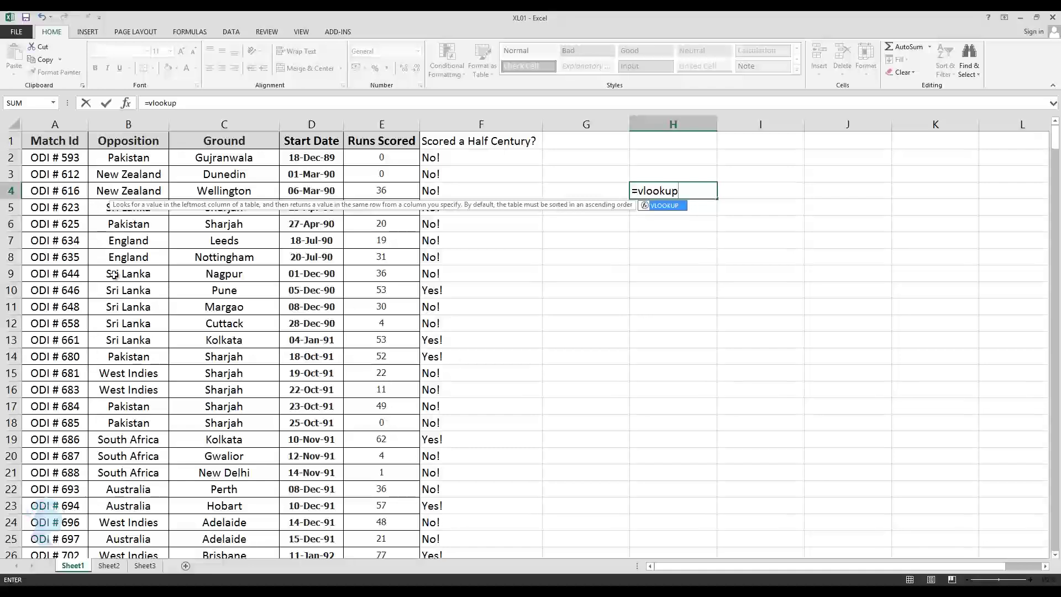
text(()
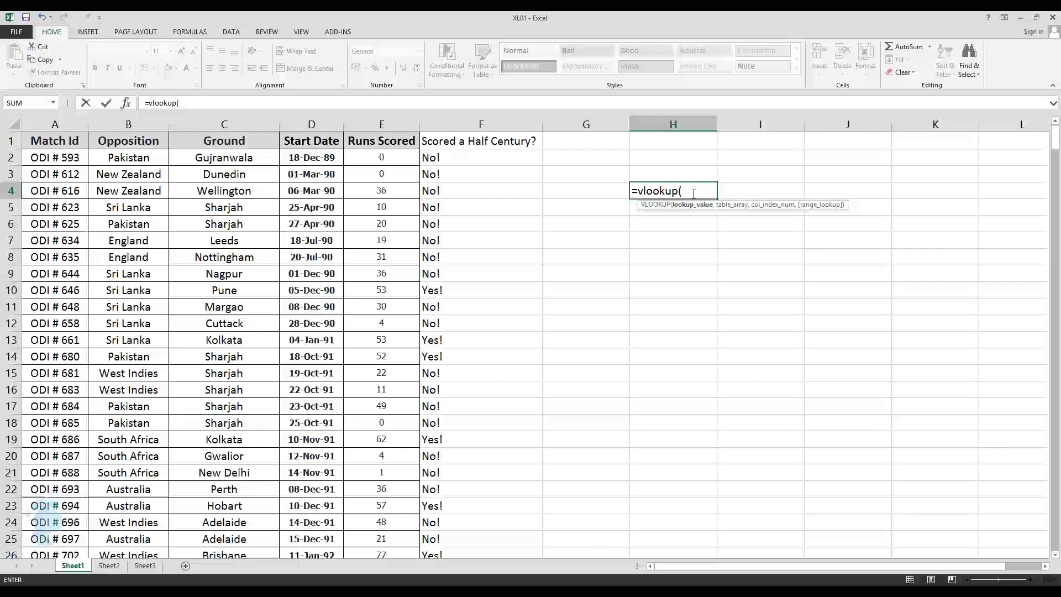
Copy the match id ODI # 687 from A20 into H7
key(Escape)
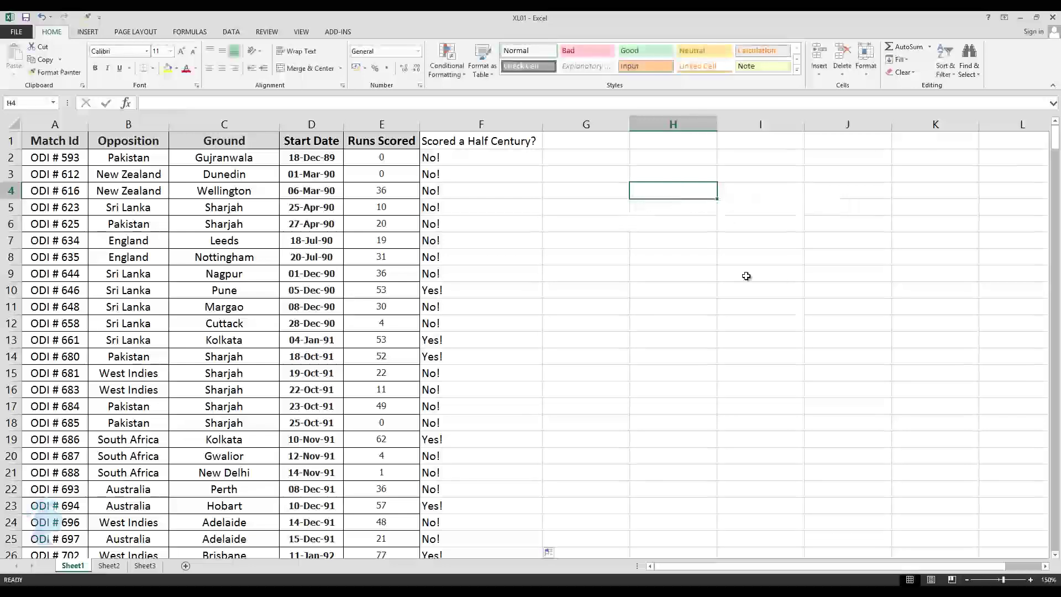
click(679, 237)
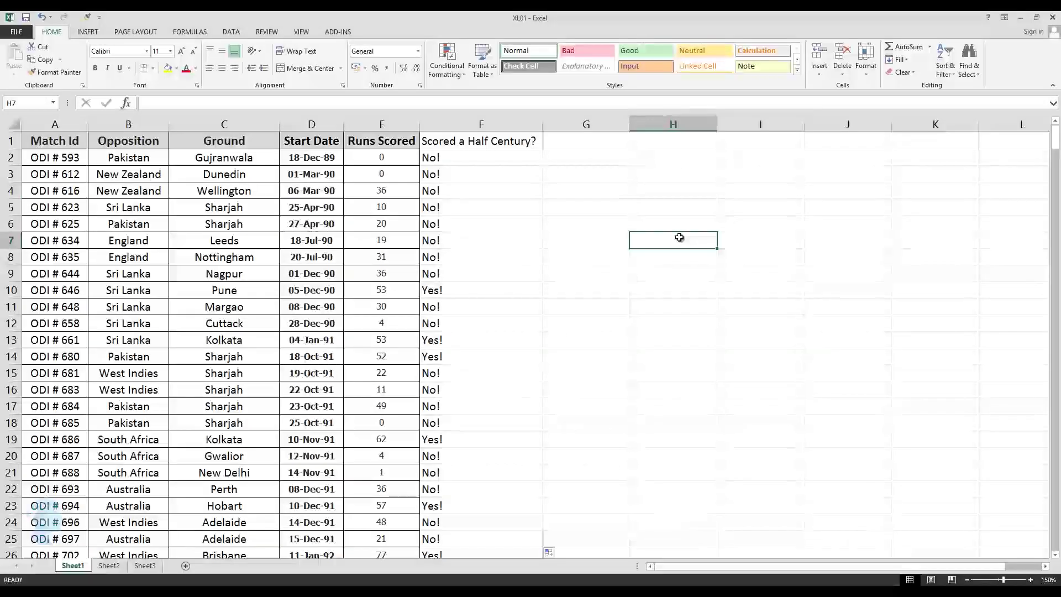
click(60, 456)
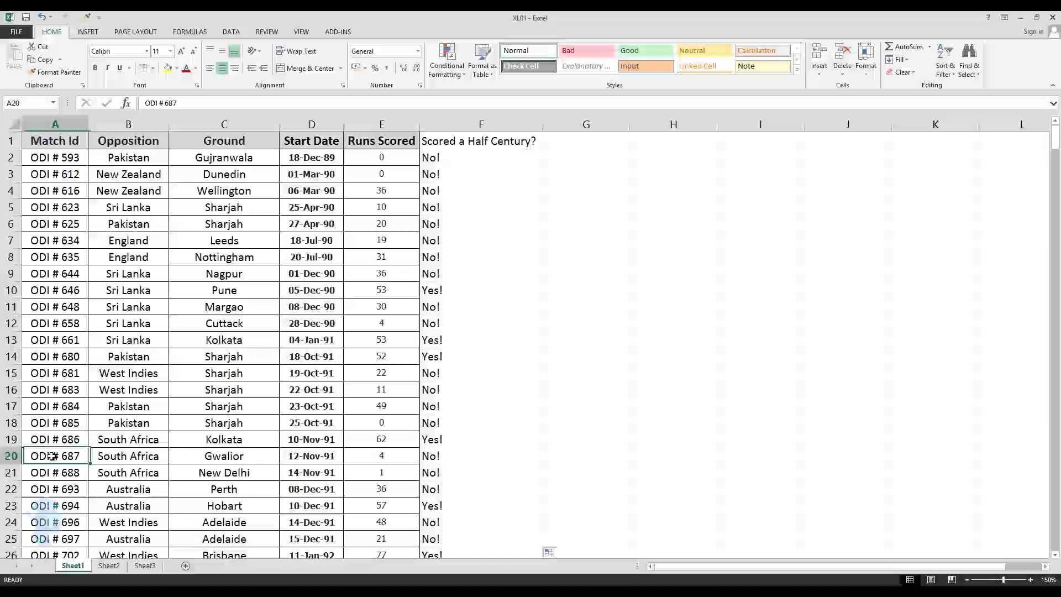
right_click(59, 456)
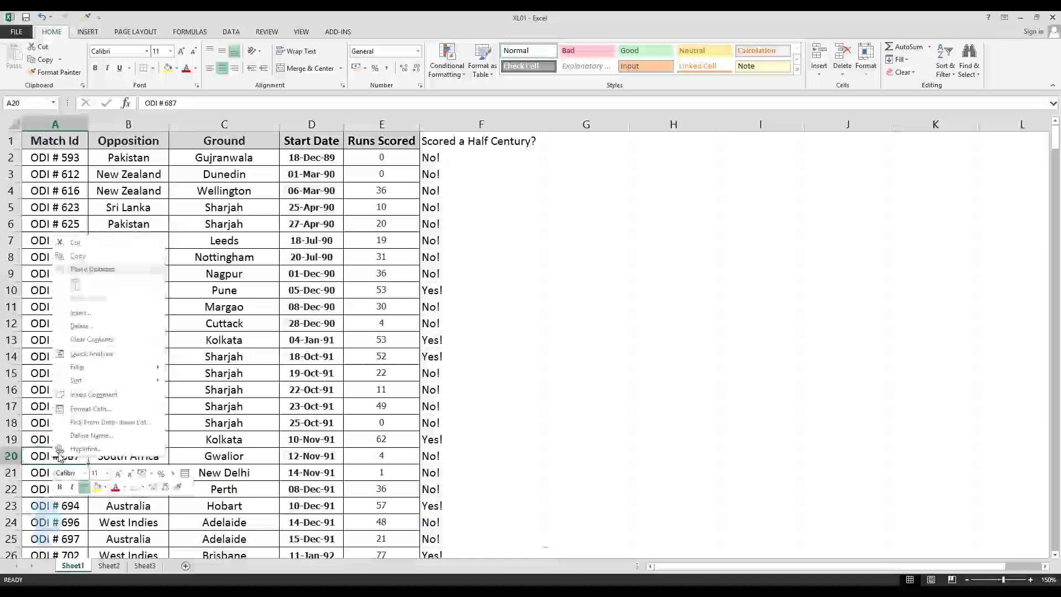
click(77, 256)
click(684, 238)
right_click(684, 238)
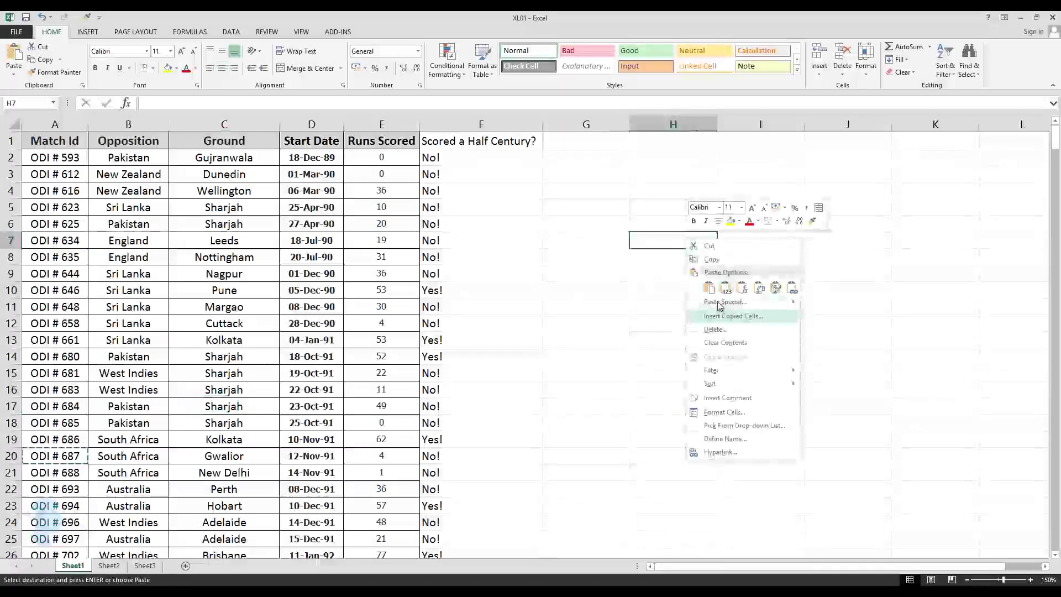
click(710, 288)
click(741, 241)
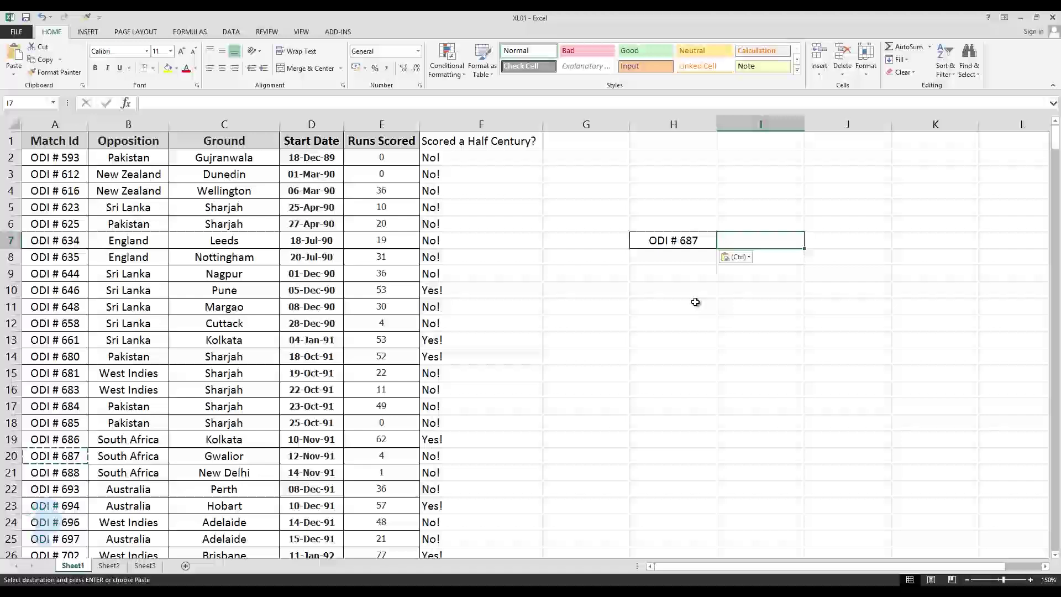
Enter =VLOOKUP(H7,A1:F432,5,FALSE) in I7 to return 4 runs
text(=vlo)
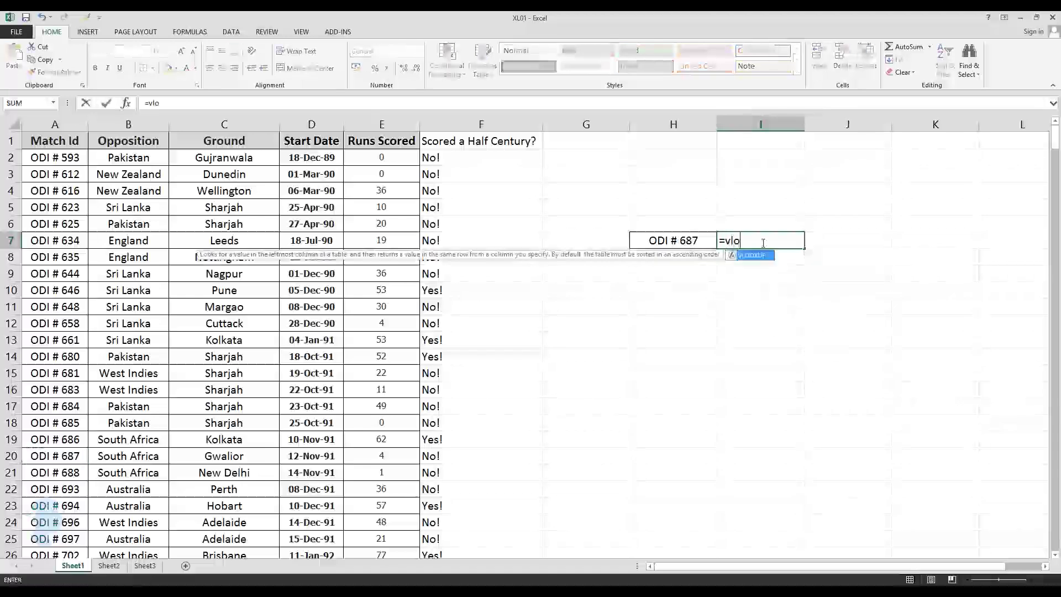
text(okup()
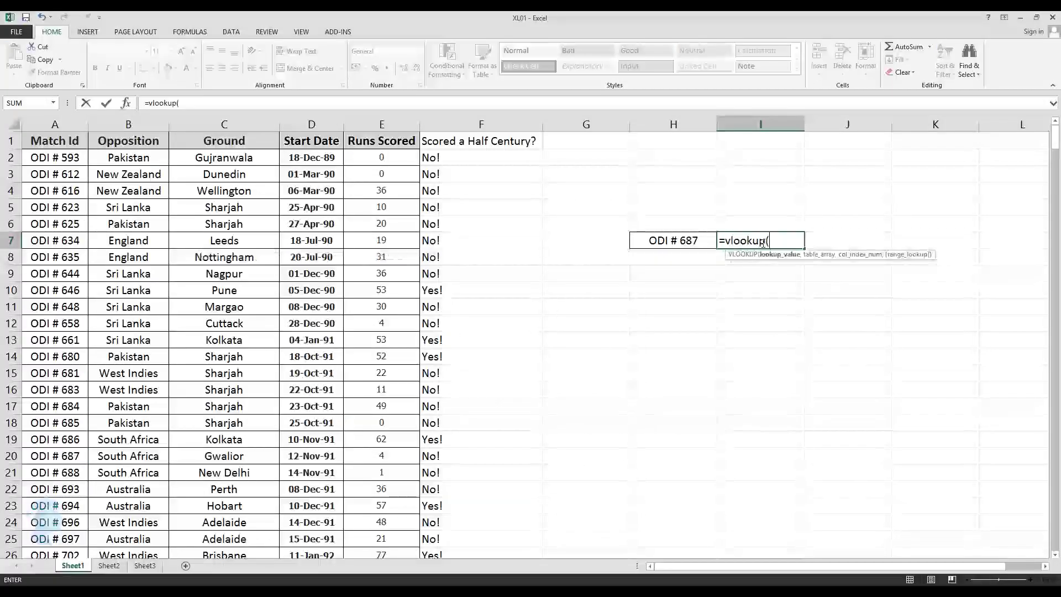
click(691, 240)
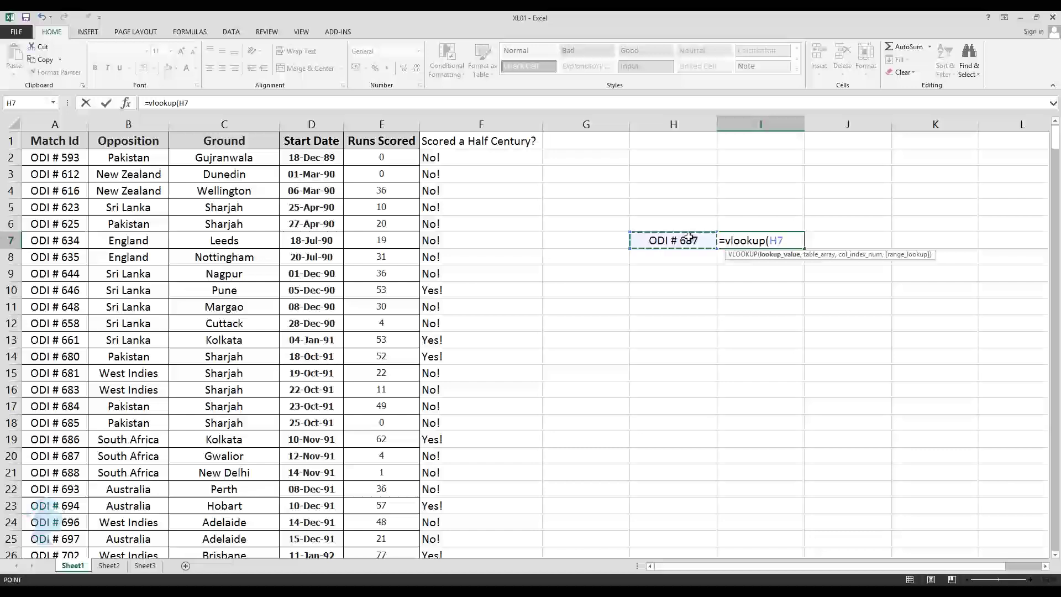
text(,)
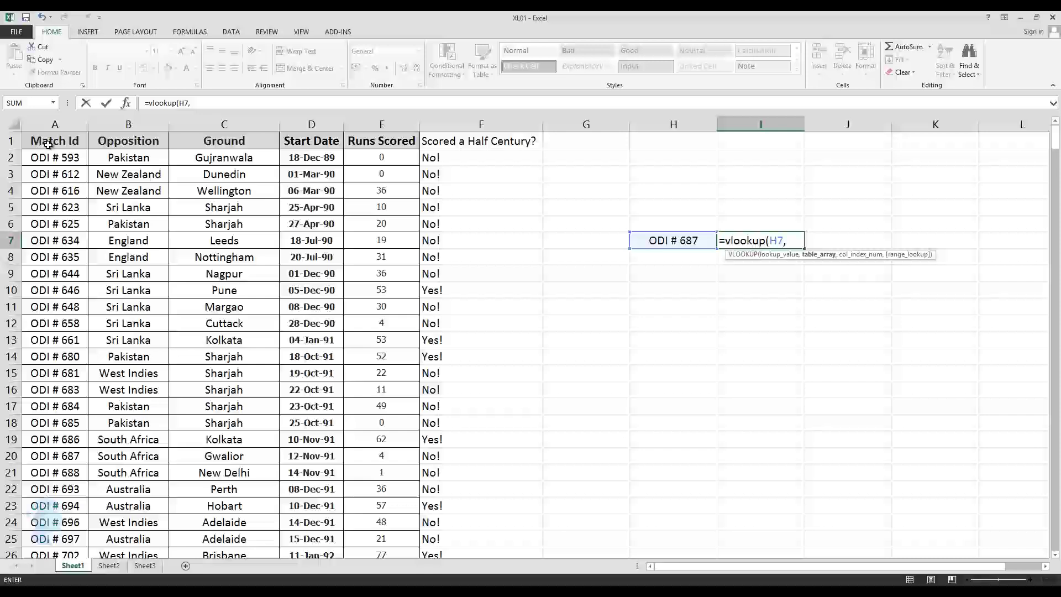
drag(49, 144, 439, 143)
key(ctrl+shift+Down)
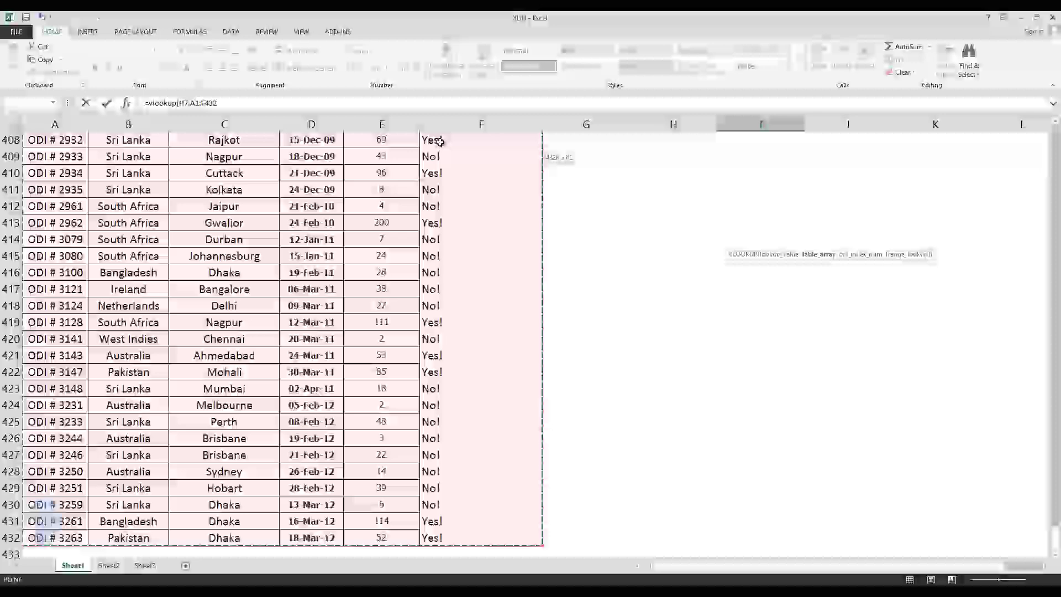
drag(1056, 537, 1031, 130)
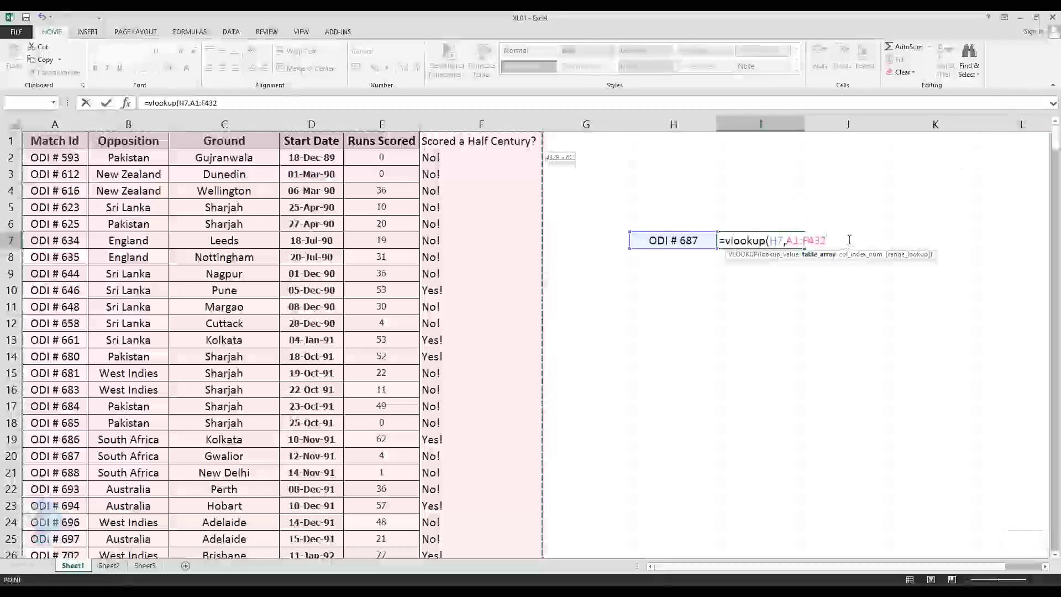
text(,)
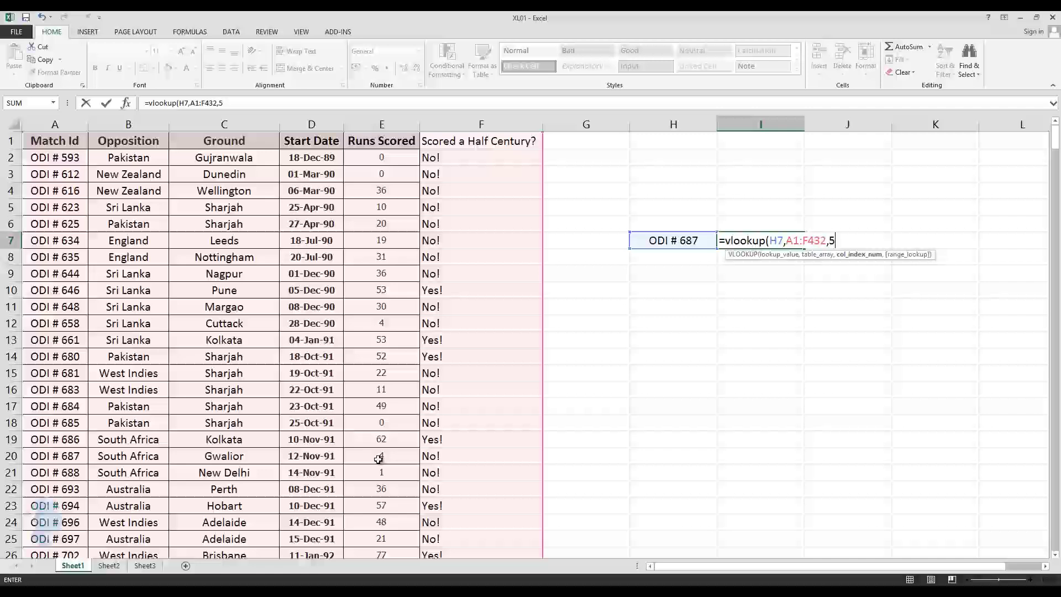
text(5,EXC)
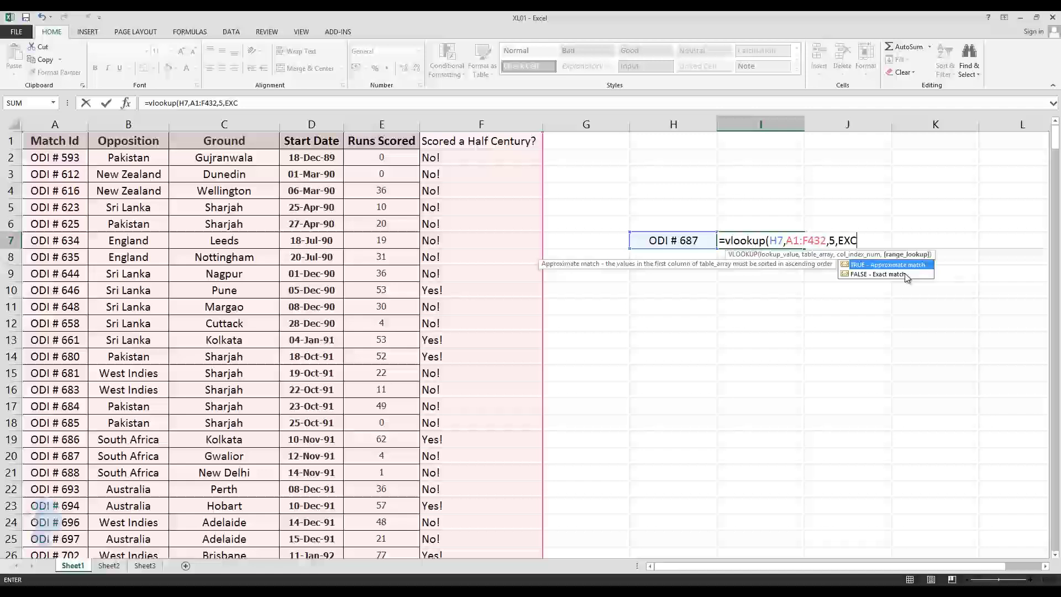
key(BackSpace)
key(BackSpace)
key(BackSpace)
text(F)
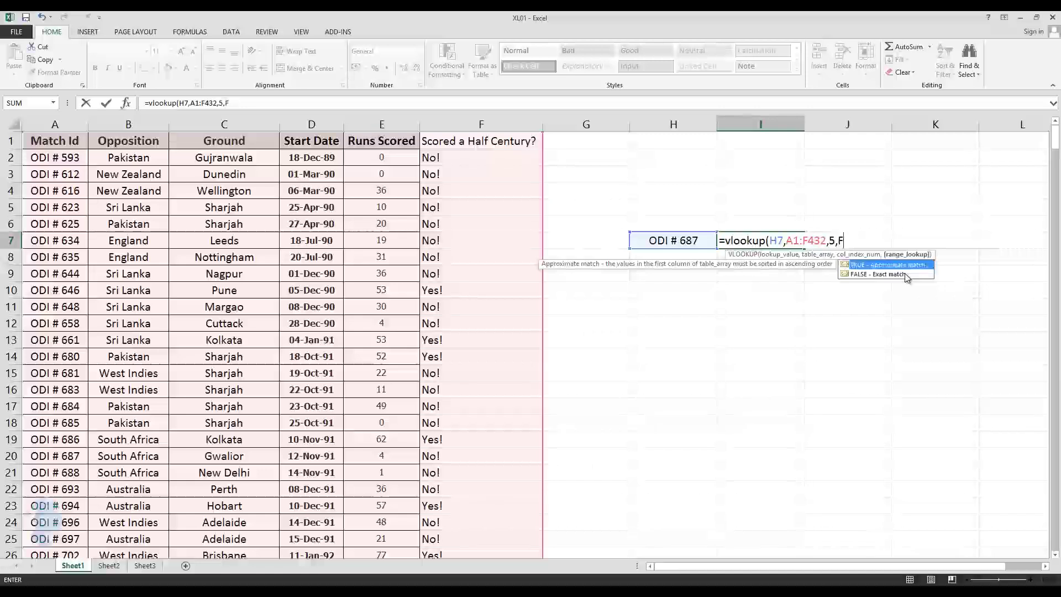
double_click(906, 274)
key(Return)
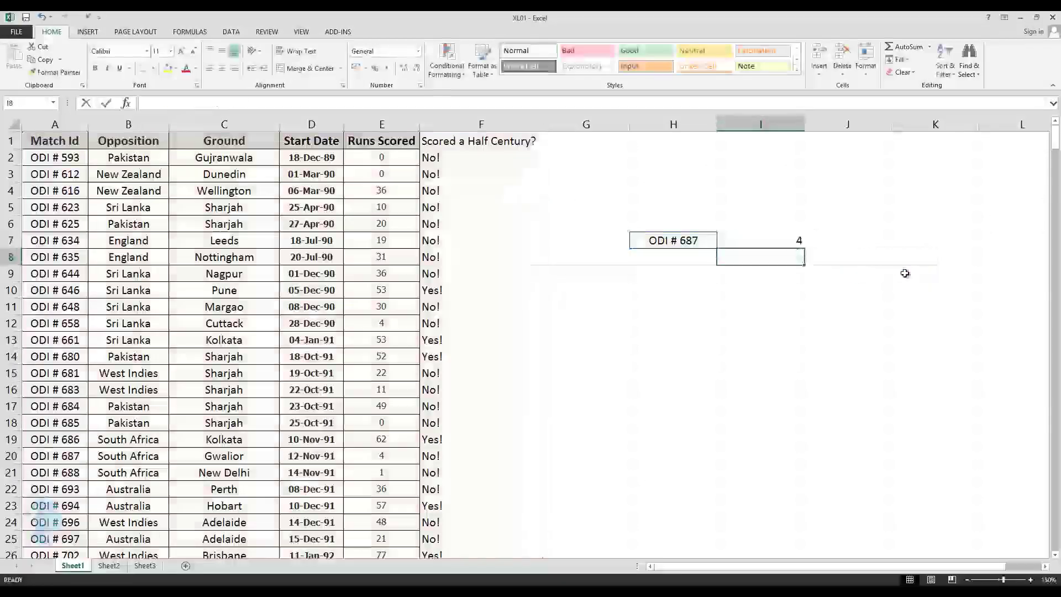
Check I7's lookup against ODI # 687, then change H7 to ODI # 593 and check the result
click(753, 238)
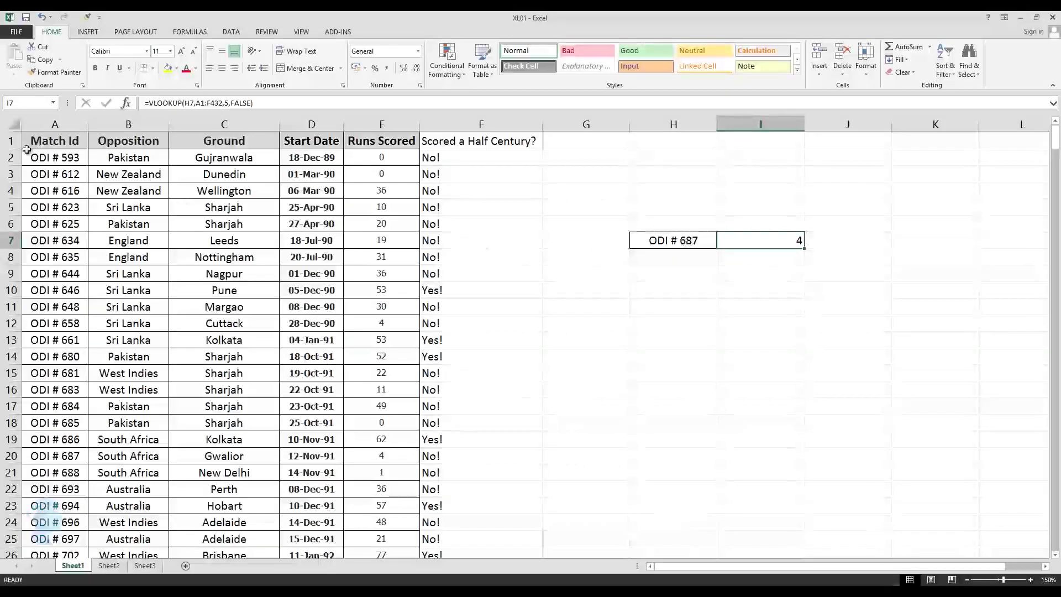
click(41, 457)
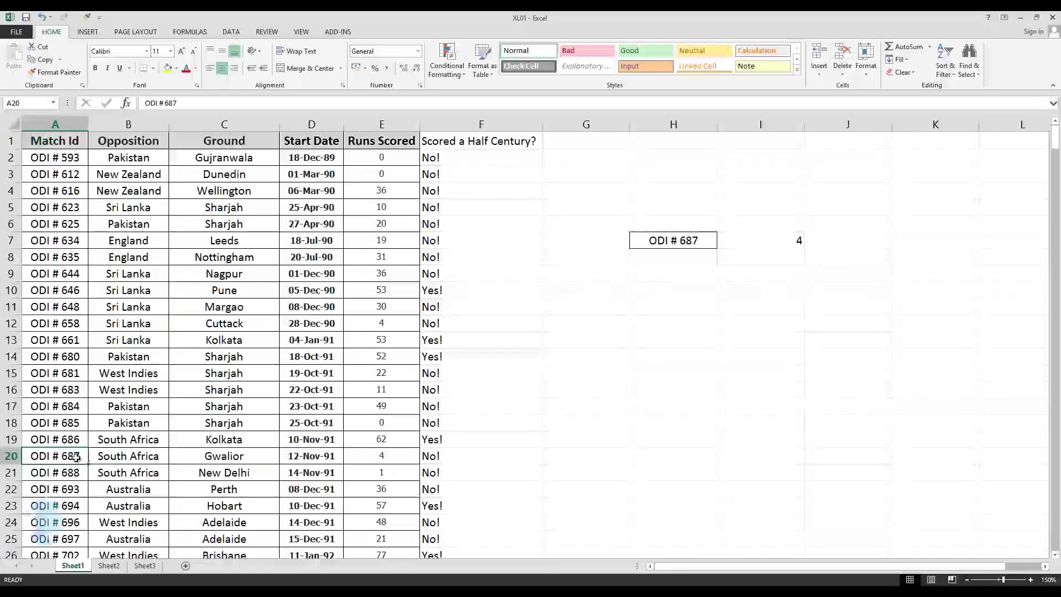
click(407, 459)
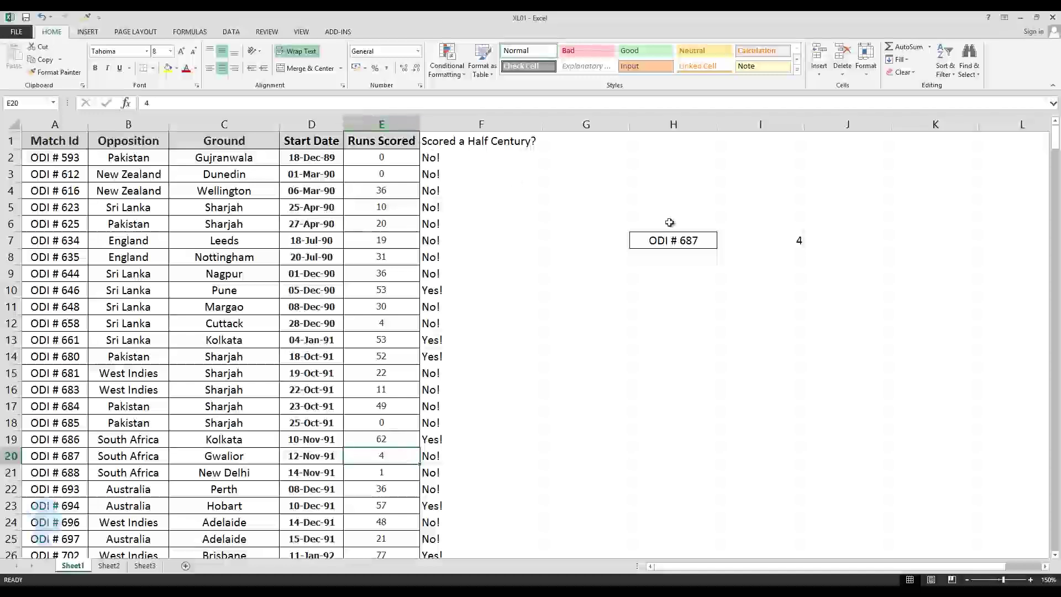
click(683, 242)
scroll(114, 501, down, 4)
scroll(115, 501, up, 4)
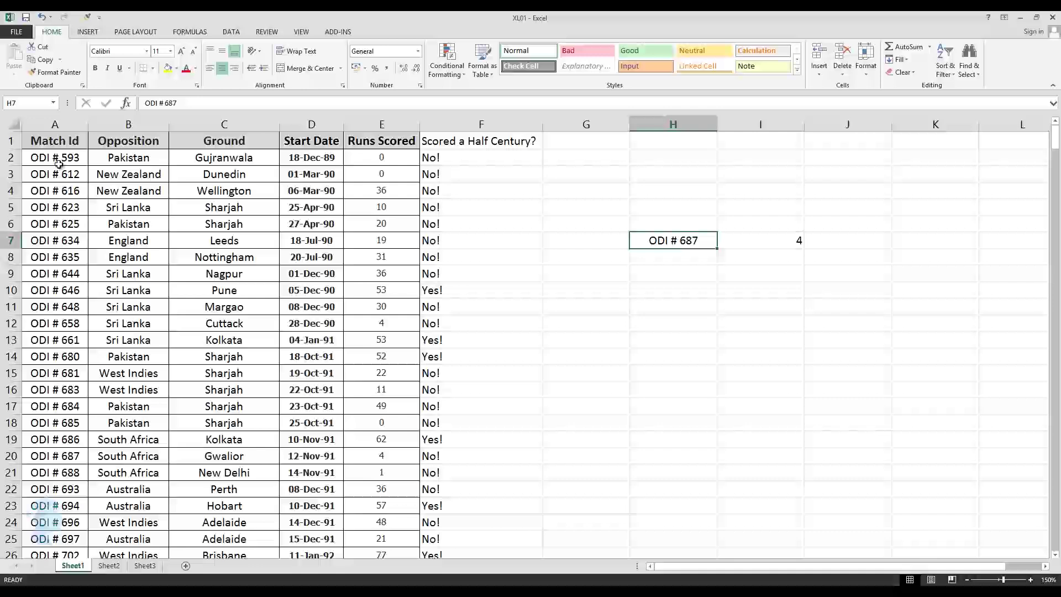
double_click(696, 241)
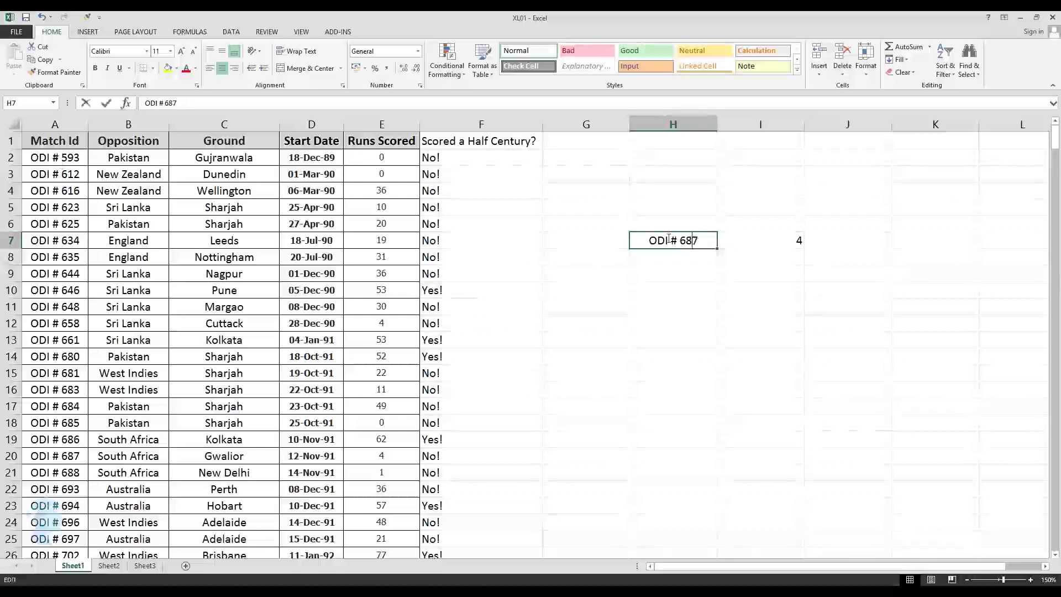
key(BackSpace)
key(BackSpace)
key(BackSpace)
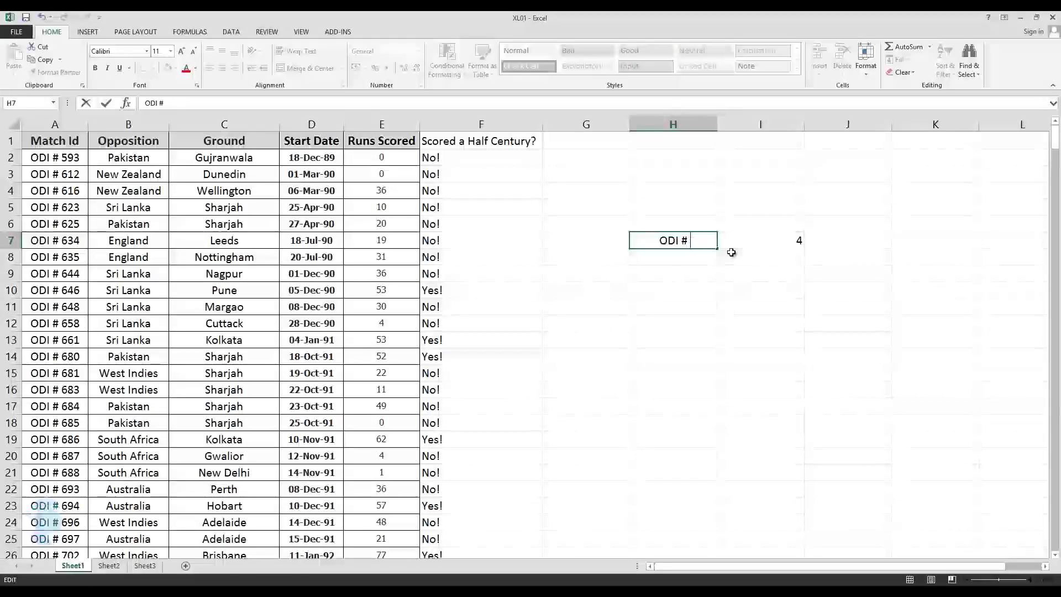
text(593)
key(Return)
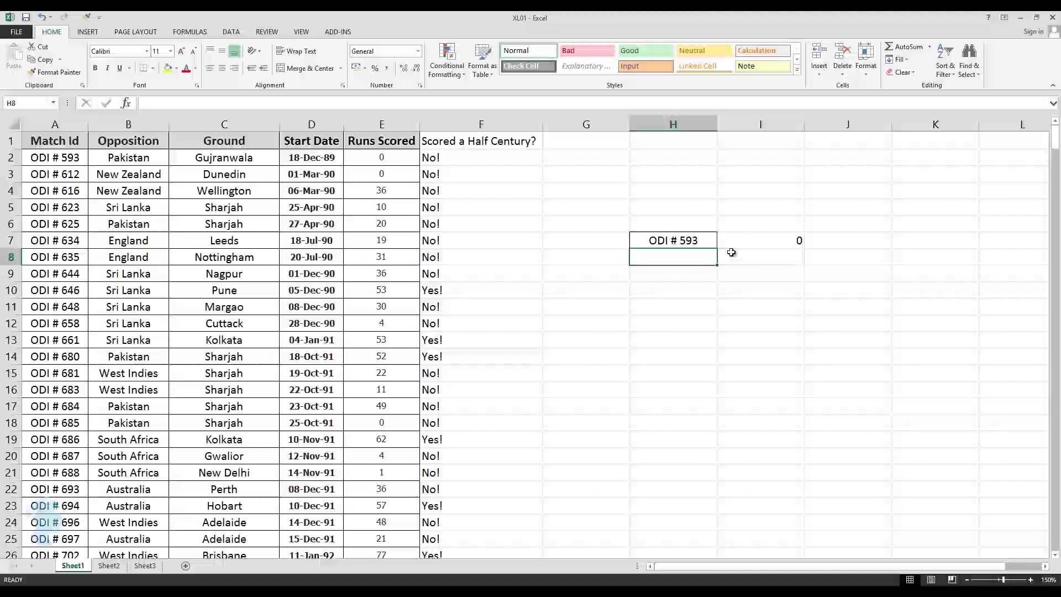
click(763, 232)
click(761, 239)
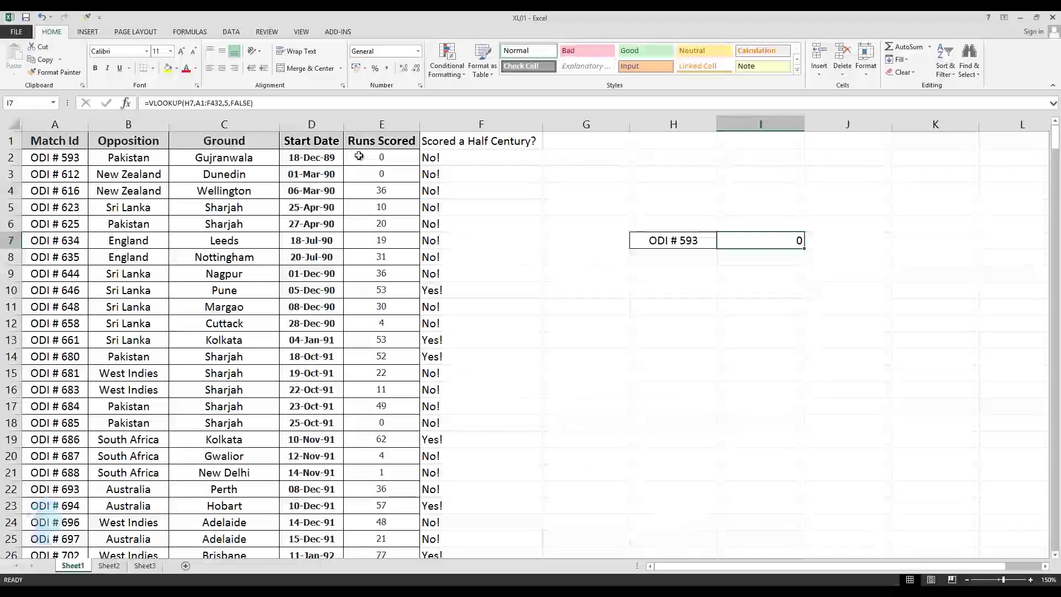
Change H7 to ODI # 661 from row 13 and confirm I7 returns 53
click(426, 344)
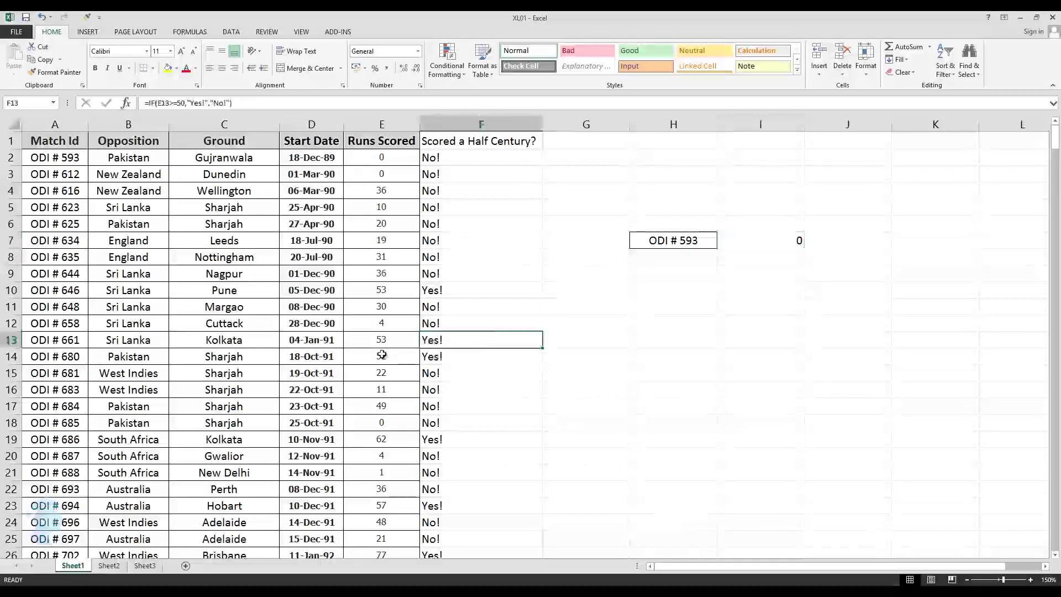
click(32, 339)
click(709, 242)
click(202, 103)
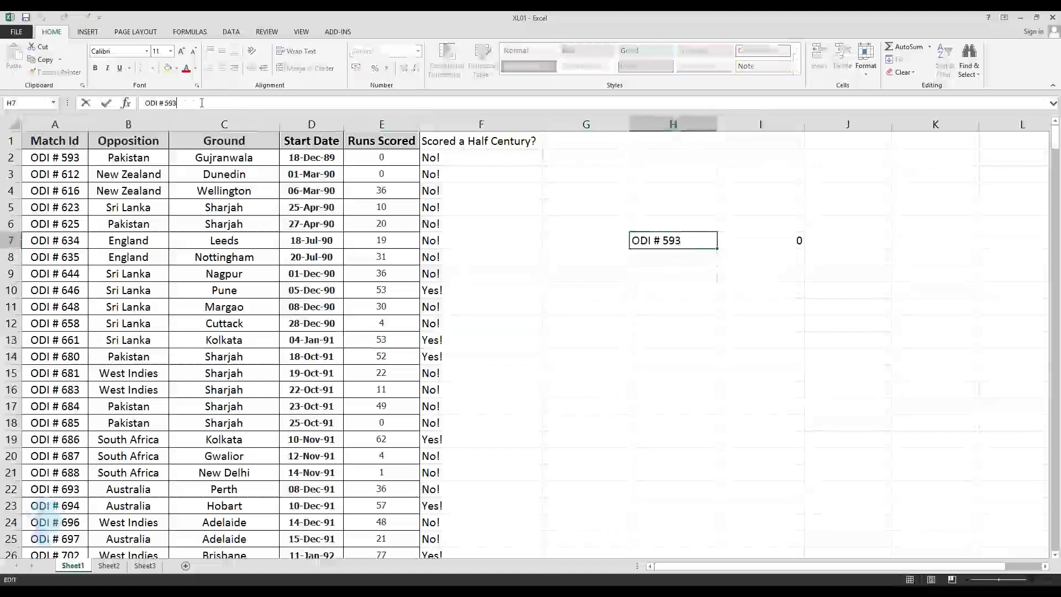
key(BackSpace)
key(BackSpace)
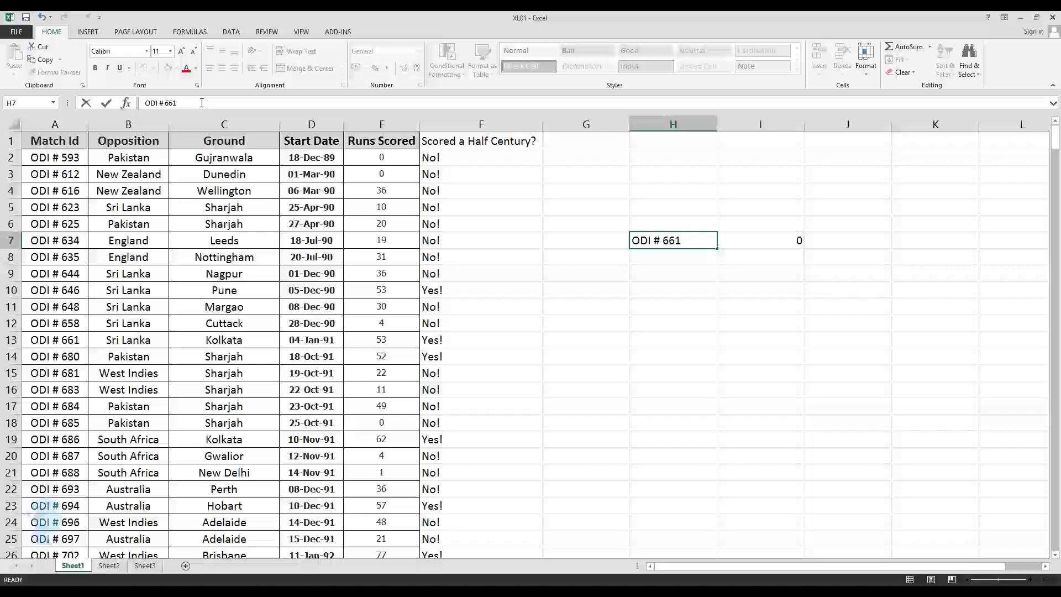
key(Return)
click(761, 243)
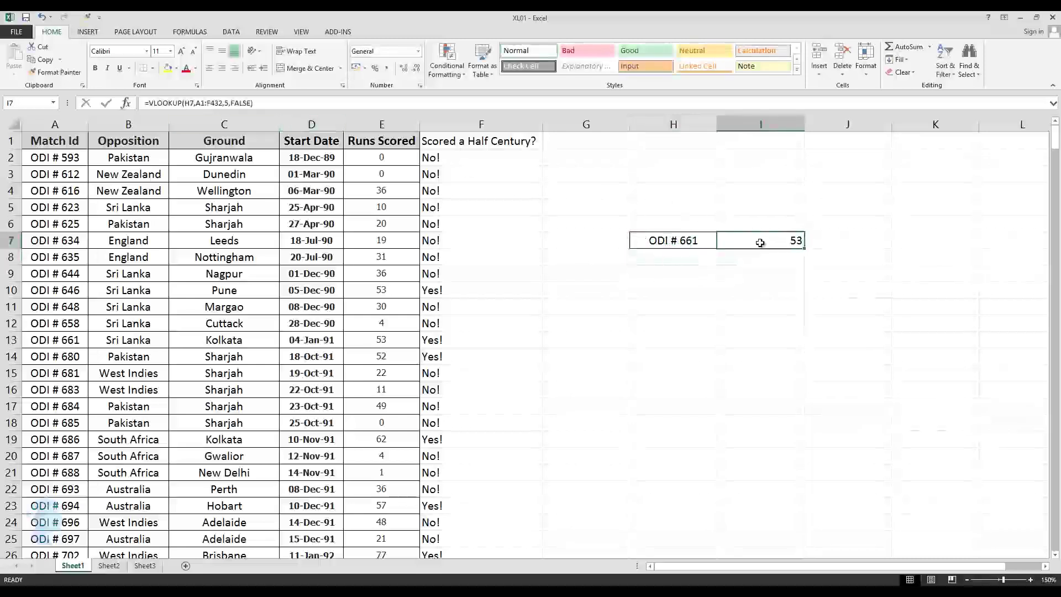
click(693, 245)
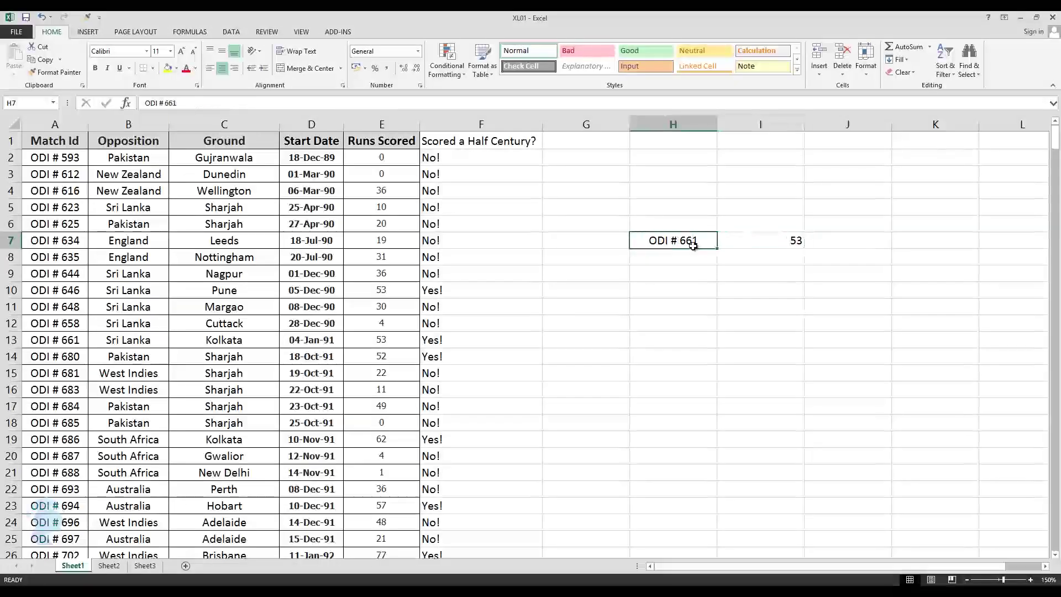
click(745, 240)
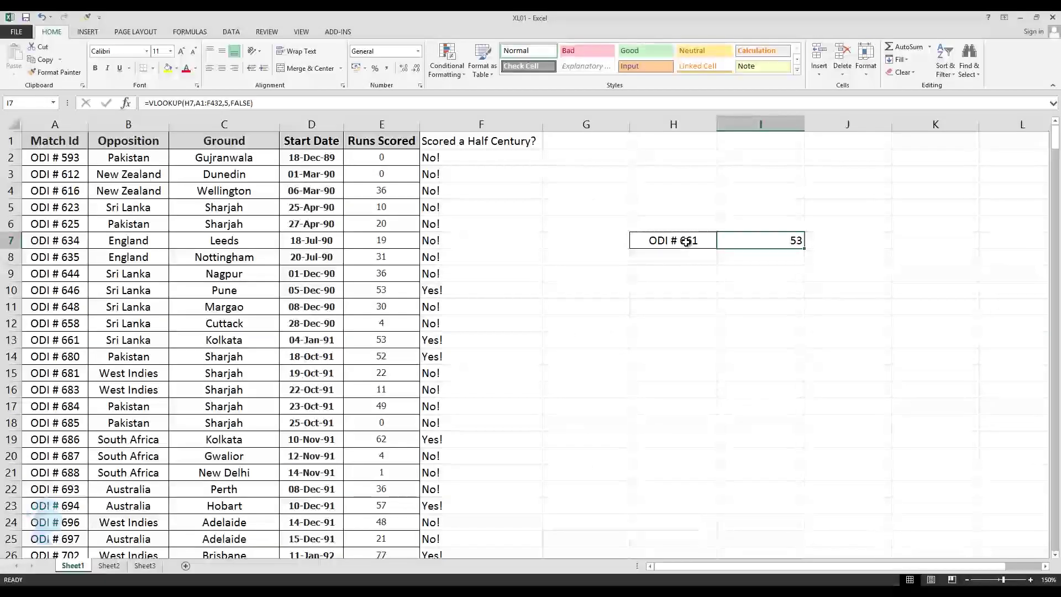
Clear the contents of G5:J10, removing the H7 match id and I7 lookup
click(615, 295)
drag(620, 208, 862, 291)
right_click(628, 214)
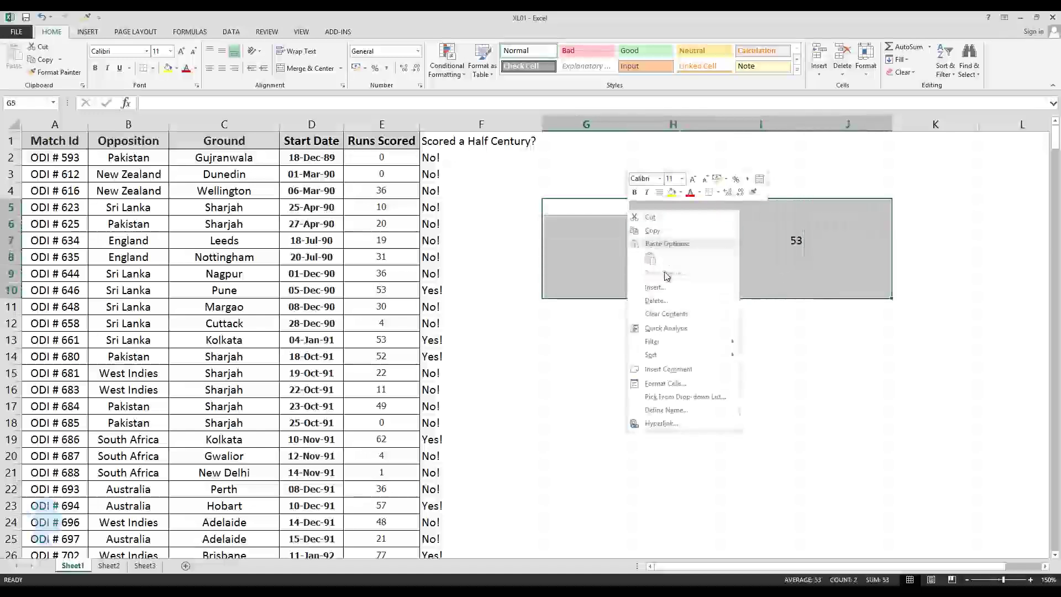
click(666, 306)
click(575, 188)
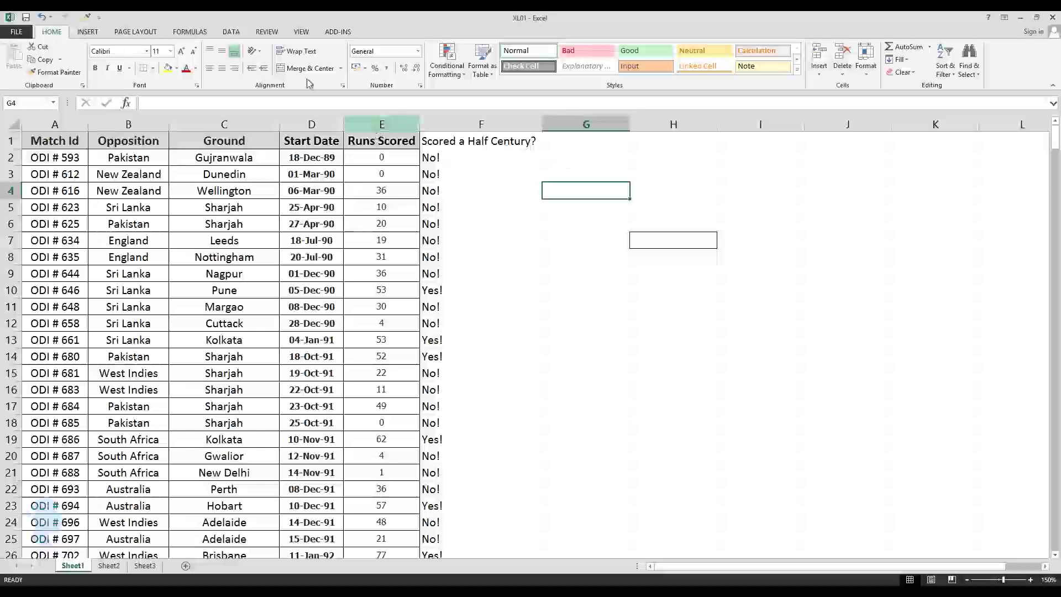
click(232, 34)
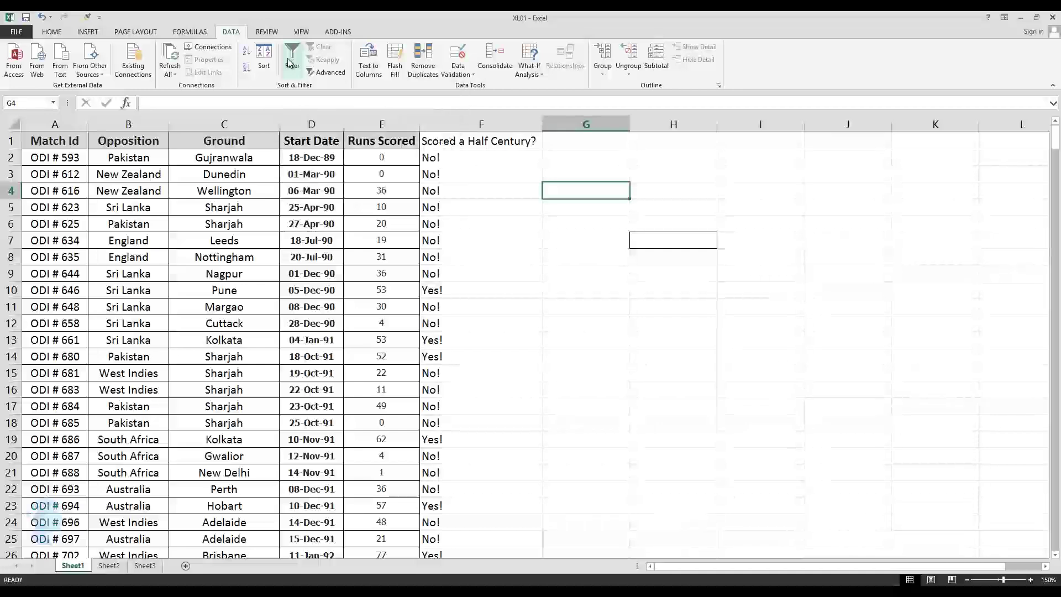
click(313, 173)
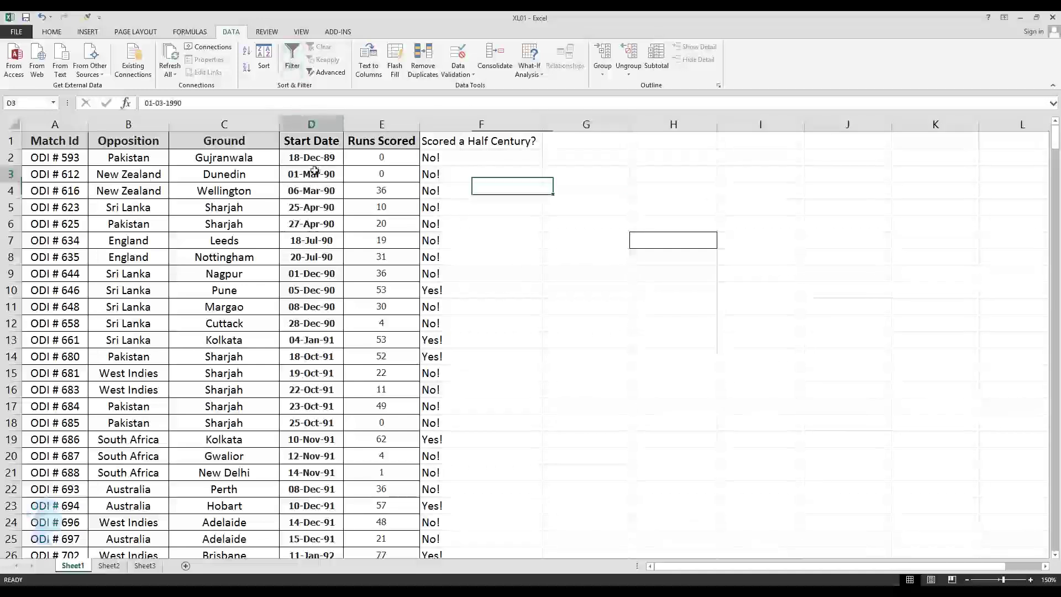
click(322, 146)
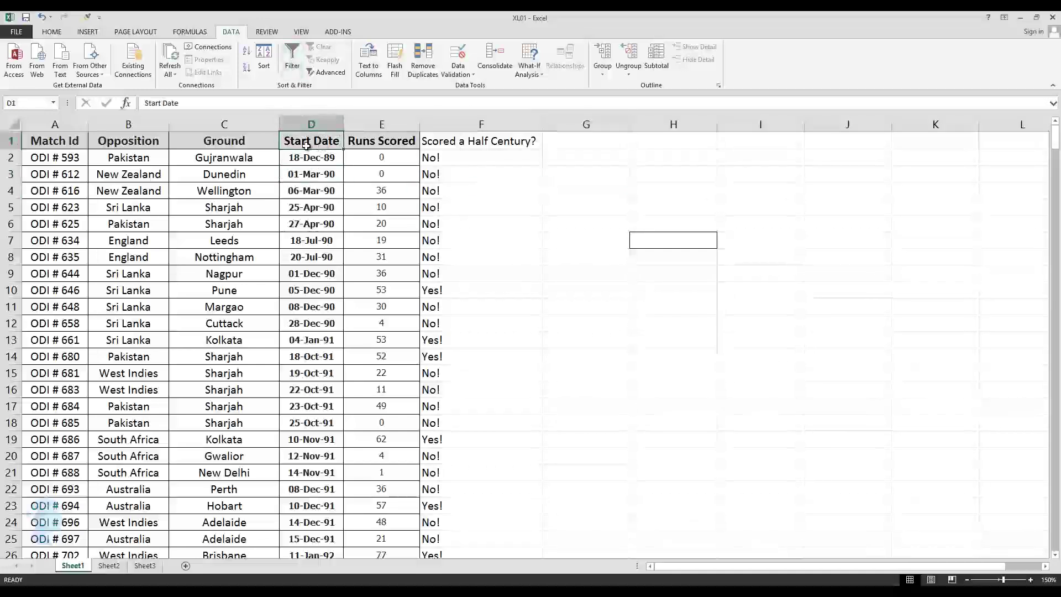
click(53, 133)
drag(49, 127, 480, 125)
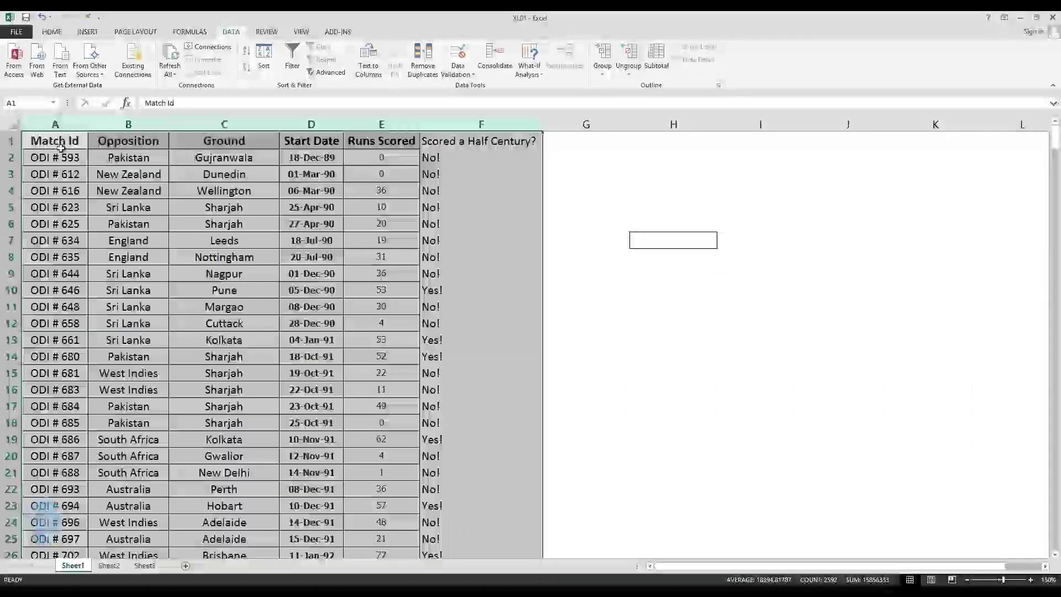
drag(72, 140, 534, 141)
click(285, 64)
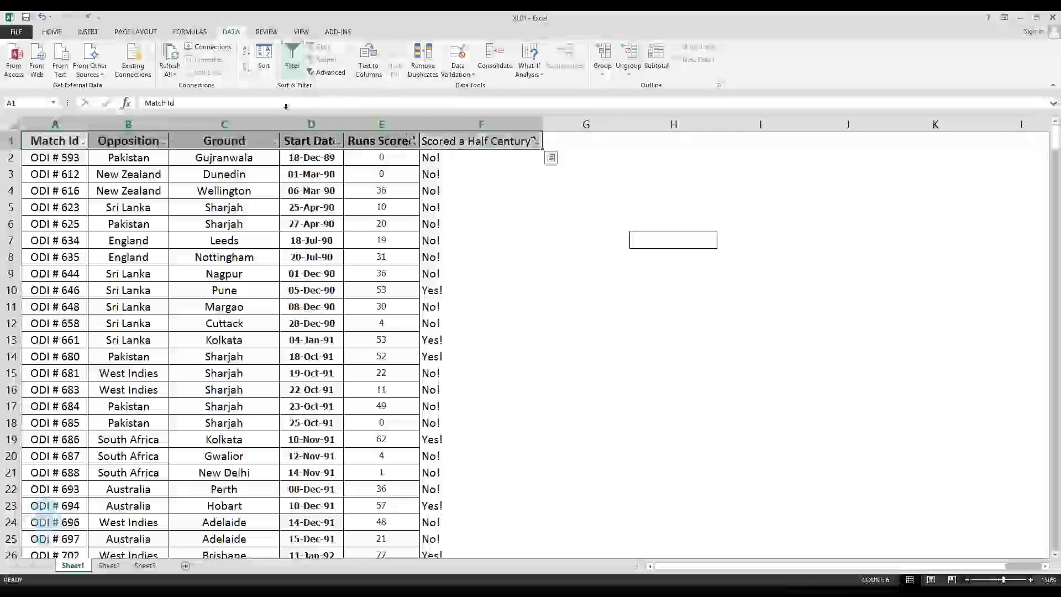
click(224, 221)
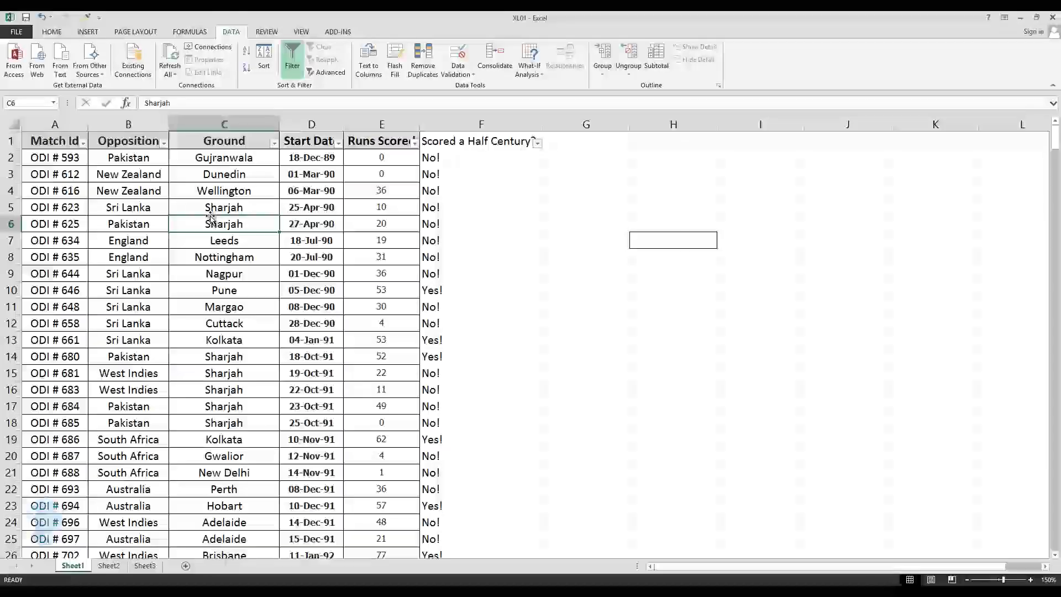
click(64, 144)
click(138, 143)
click(202, 144)
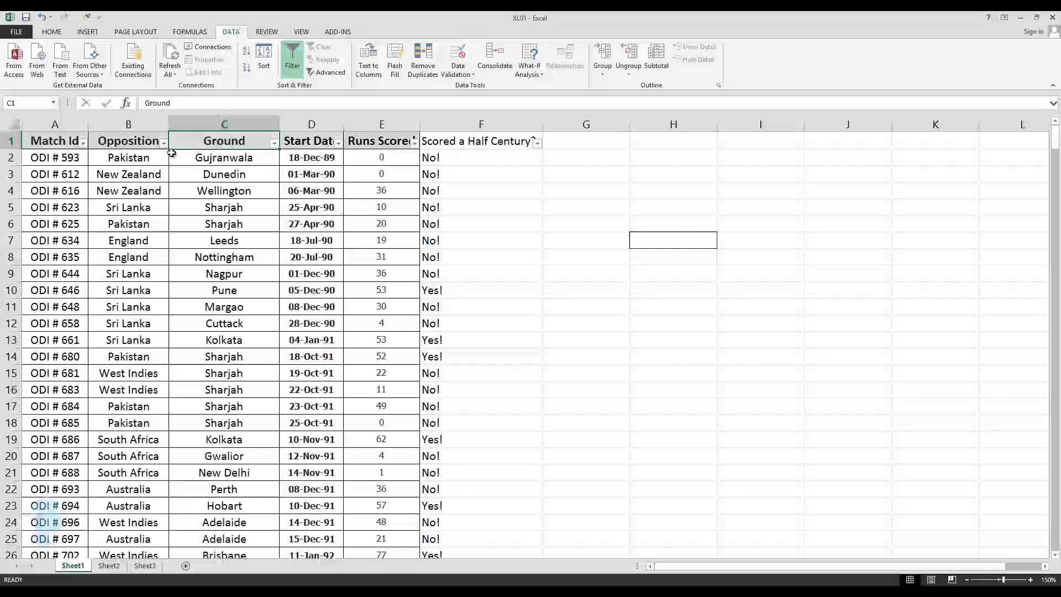
Filter the Ground column to Cape Town only, leaving 3 of 431 records
click(297, 140)
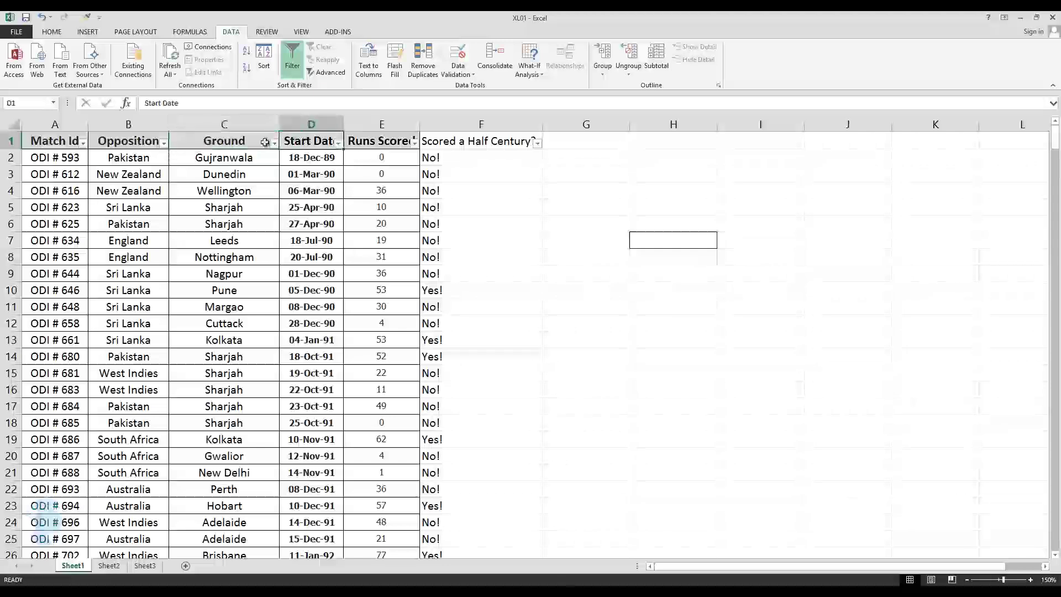
click(260, 143)
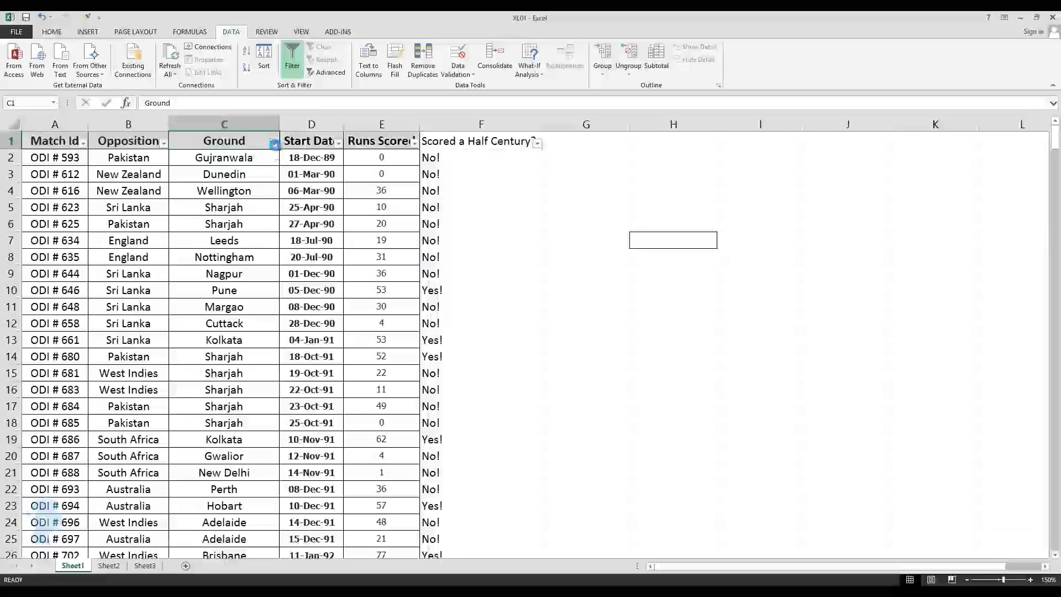
click(273, 143)
drag(271, 266, 269, 331)
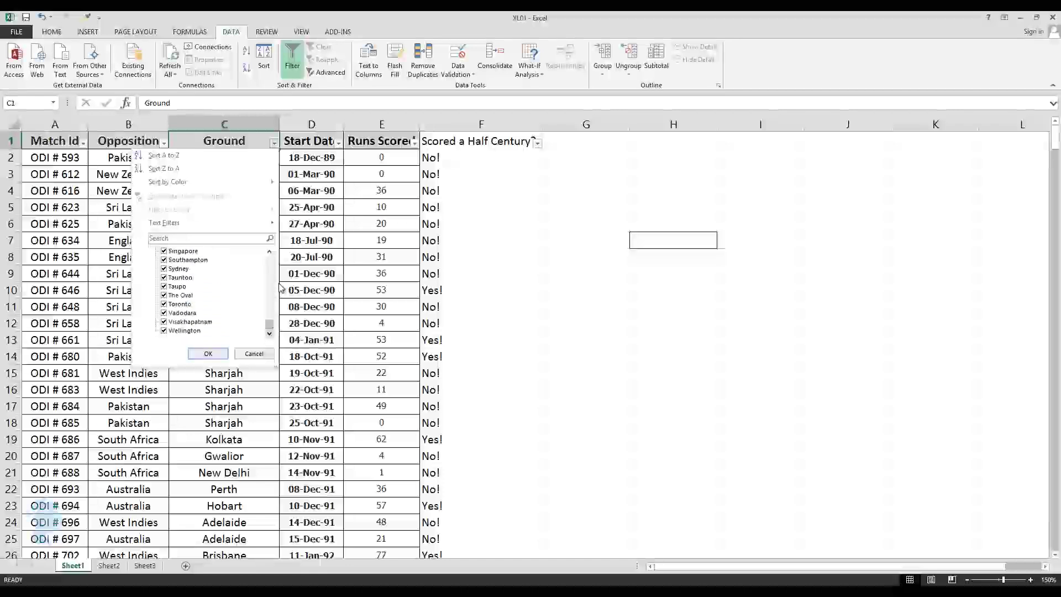
drag(269, 325, 267, 249)
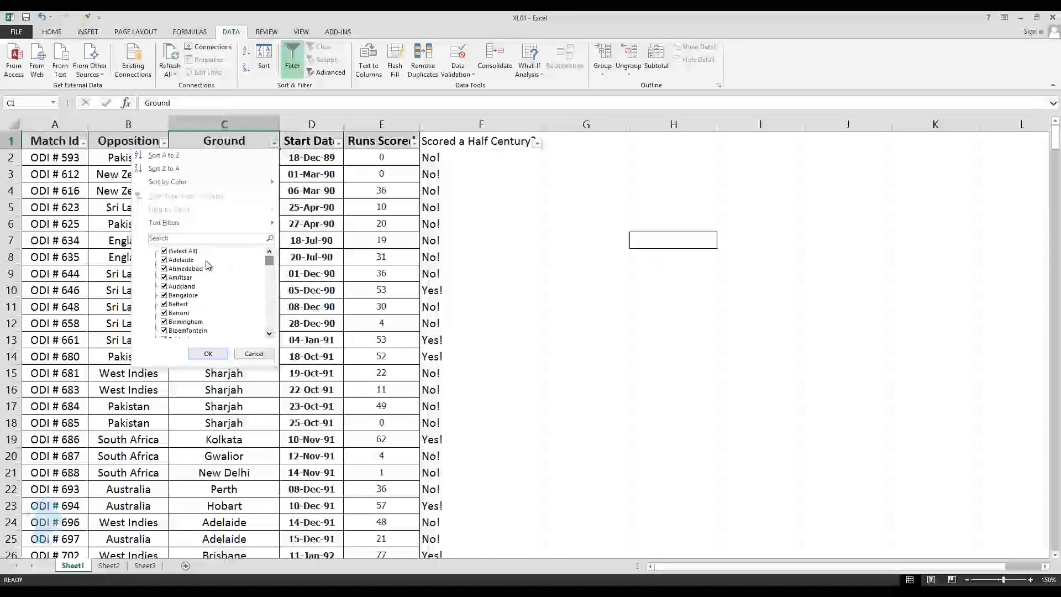
click(165, 251)
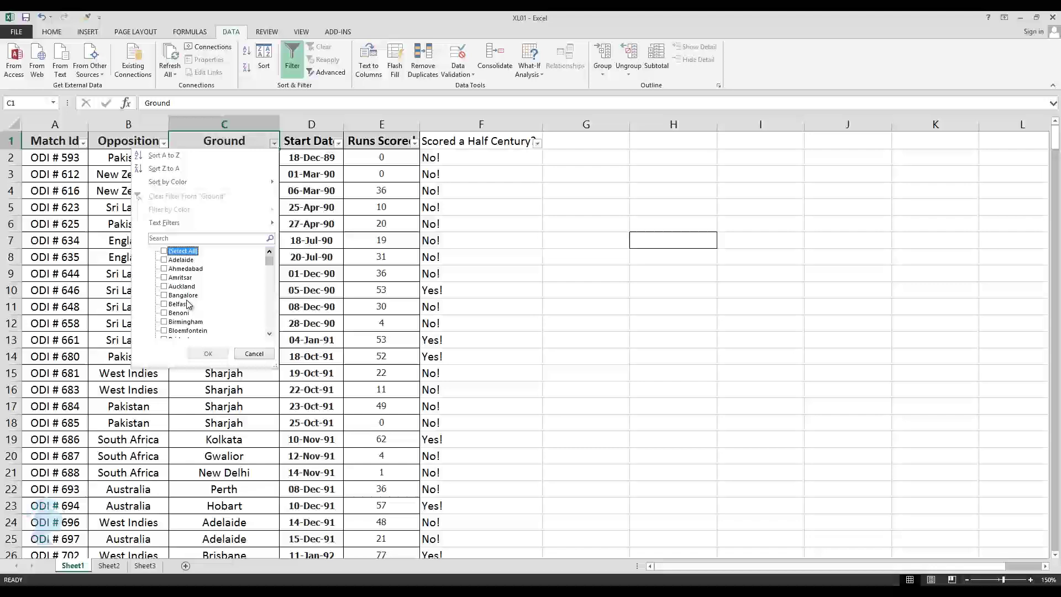
scroll(193, 305, down, 4)
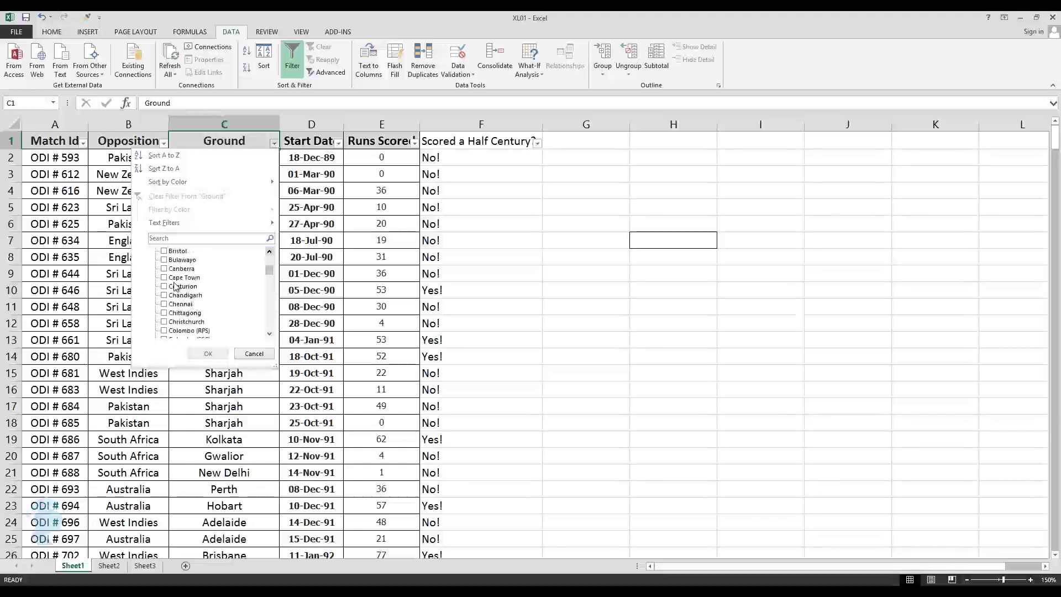
click(164, 277)
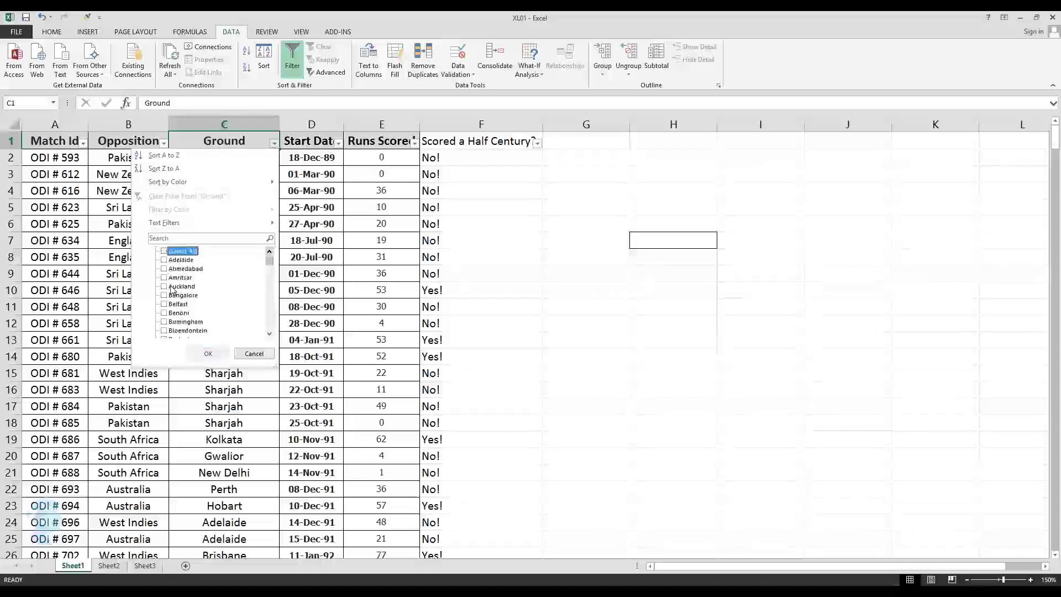
scroll(172, 289, down, 4)
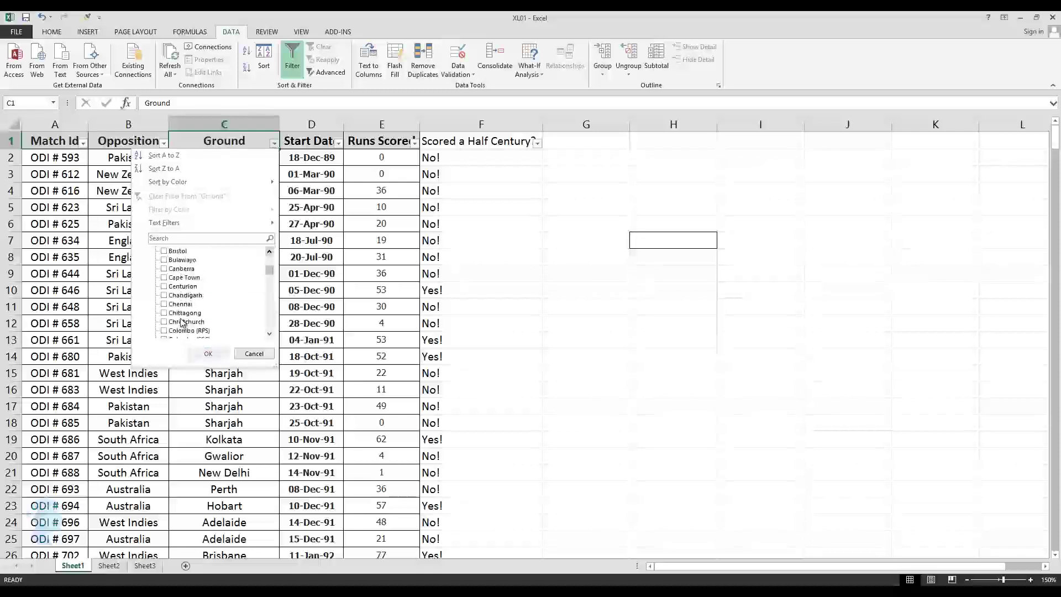
click(164, 278)
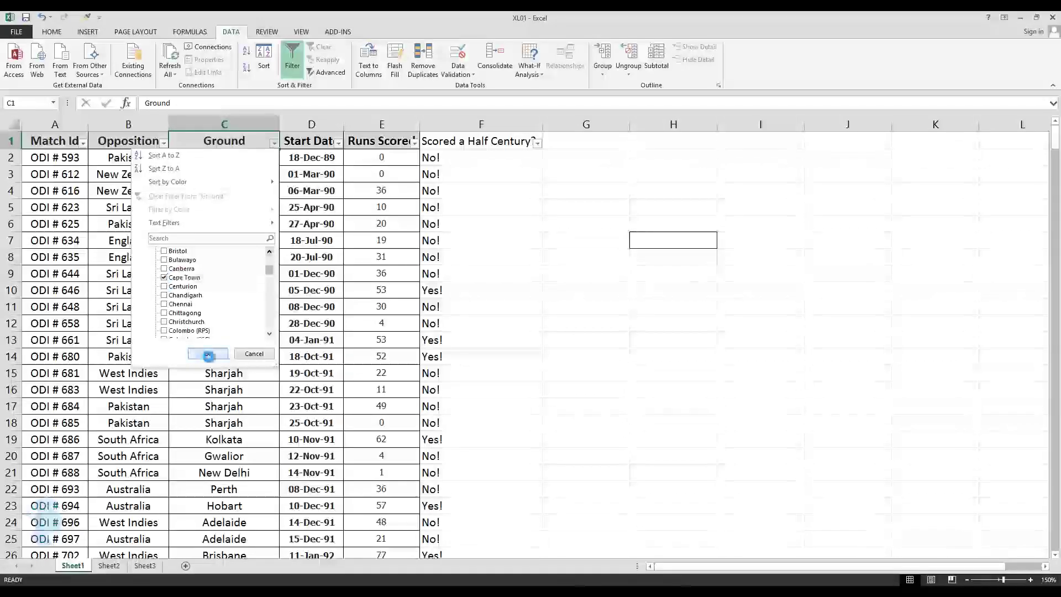
click(207, 354)
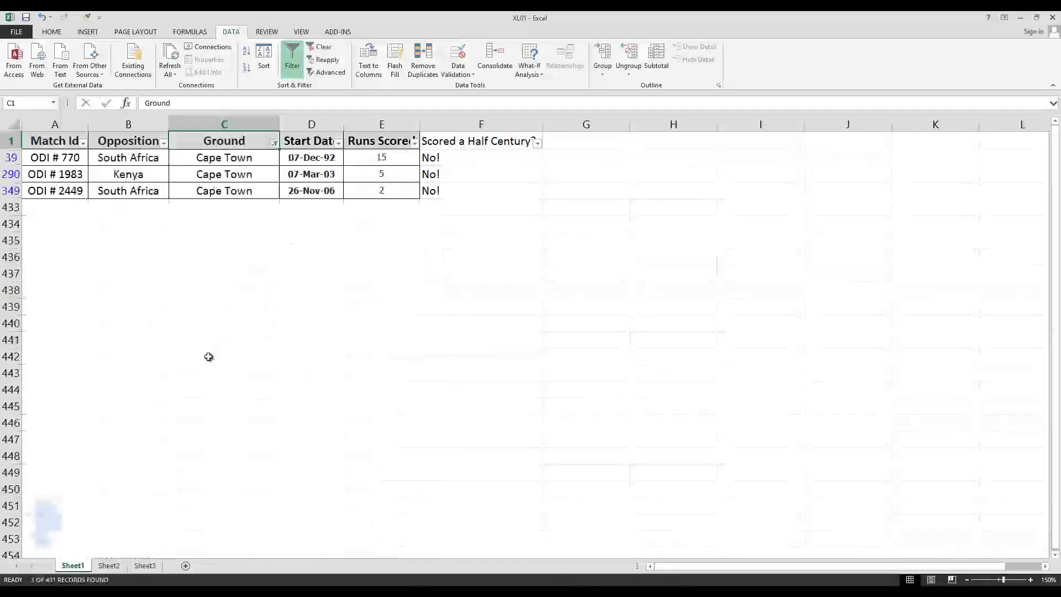
Select the filtered Cape Town rows, their runs and half-century results to inspect them
click(36, 157)
drag(37, 157, 442, 193)
click(176, 226)
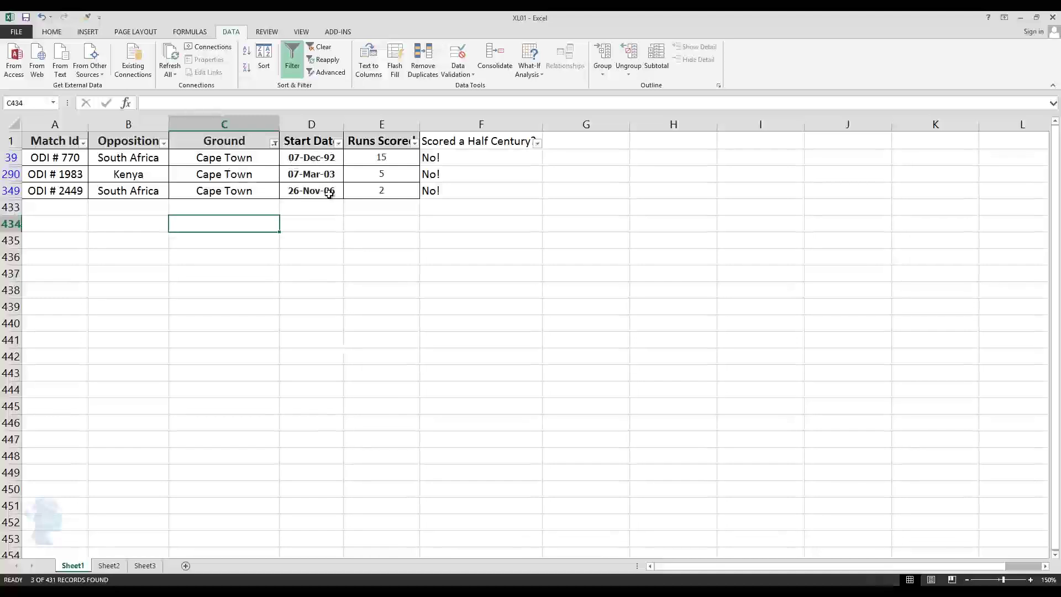
drag(370, 157, 372, 193)
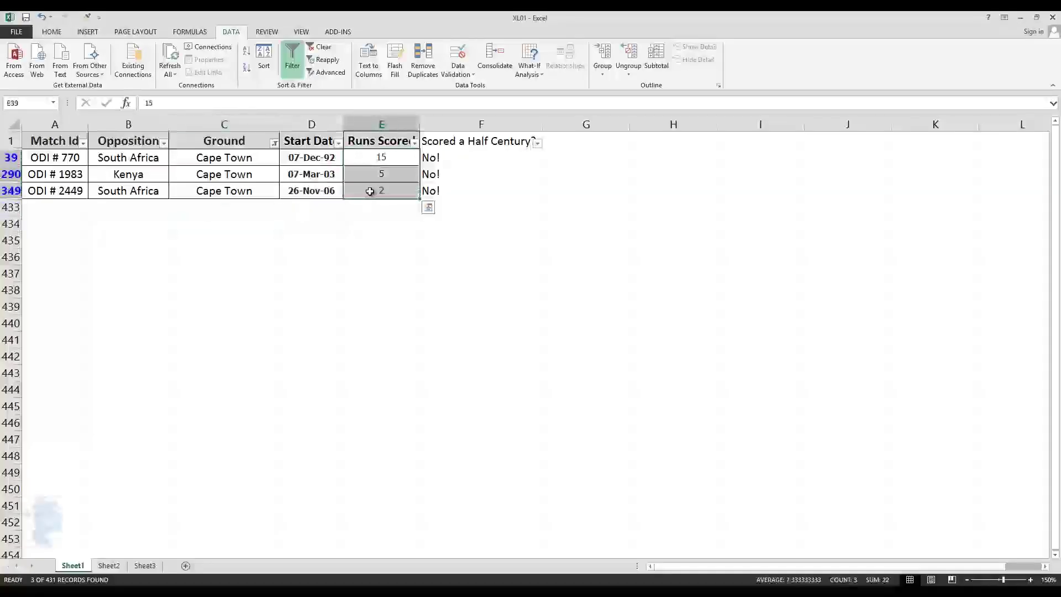
click(257, 189)
drag(466, 157, 469, 191)
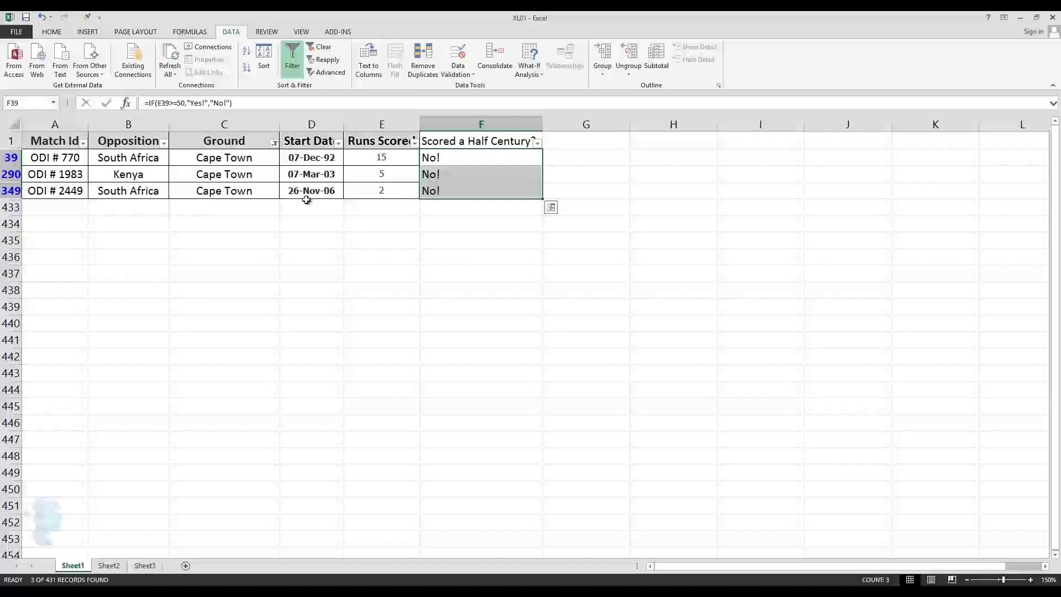
click(251, 152)
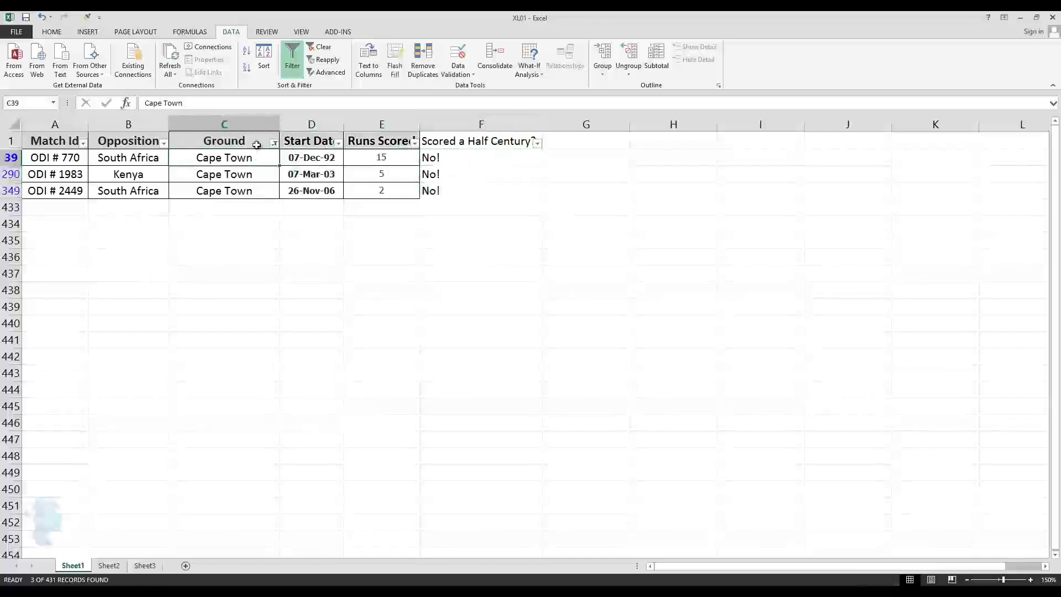
Set the Ground filter back to (Select All) so every match shows again
click(274, 143)
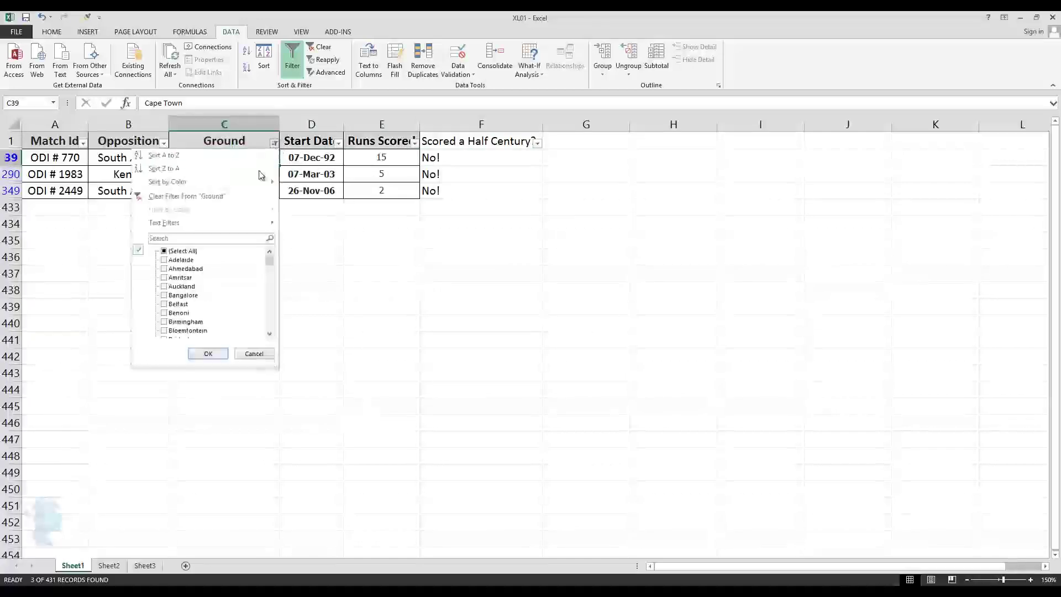
click(190, 251)
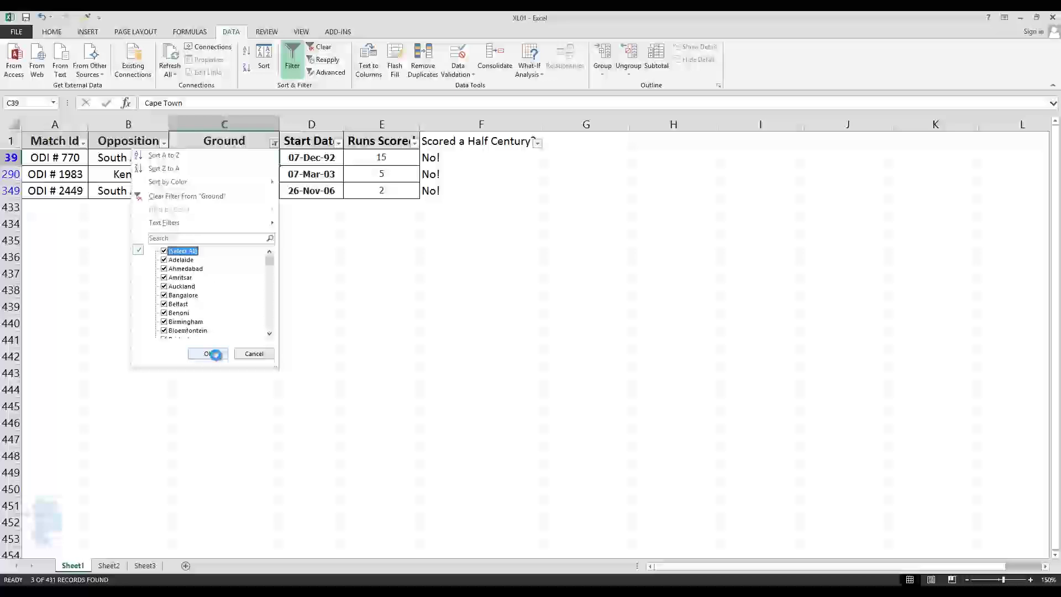
click(208, 353)
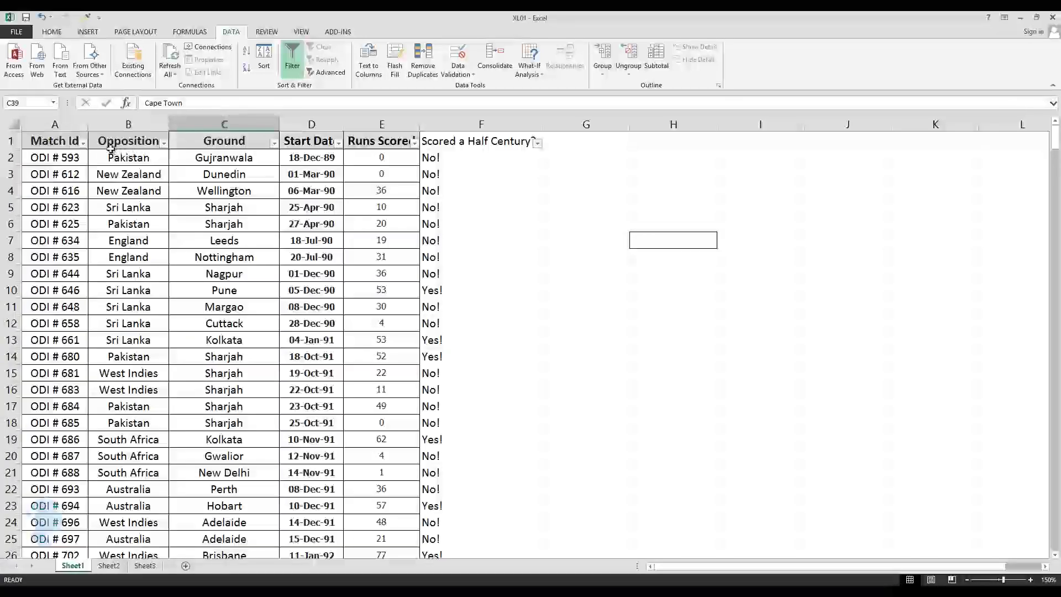
Filter Start Date to the year 2003 only, leaving 20 of 431 records
click(164, 143)
click(164, 143)
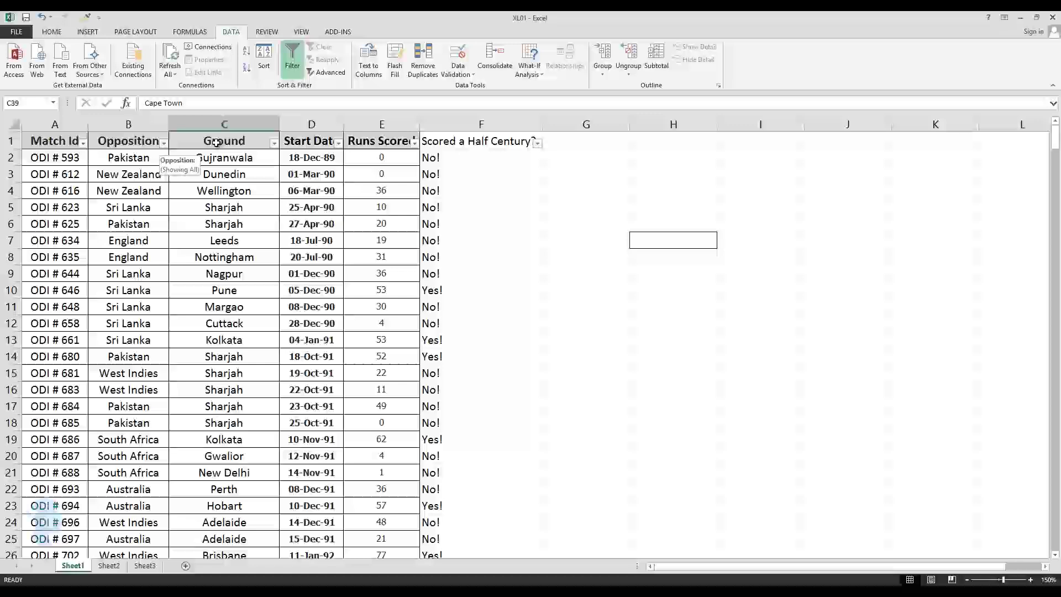
click(338, 143)
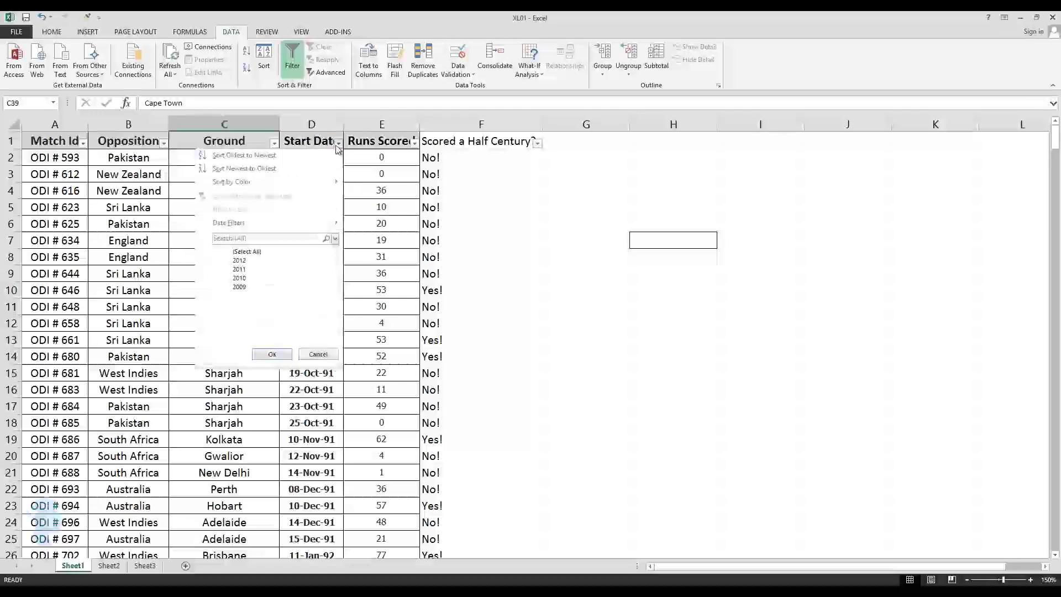
click(243, 252)
scroll(245, 309, down, 2)
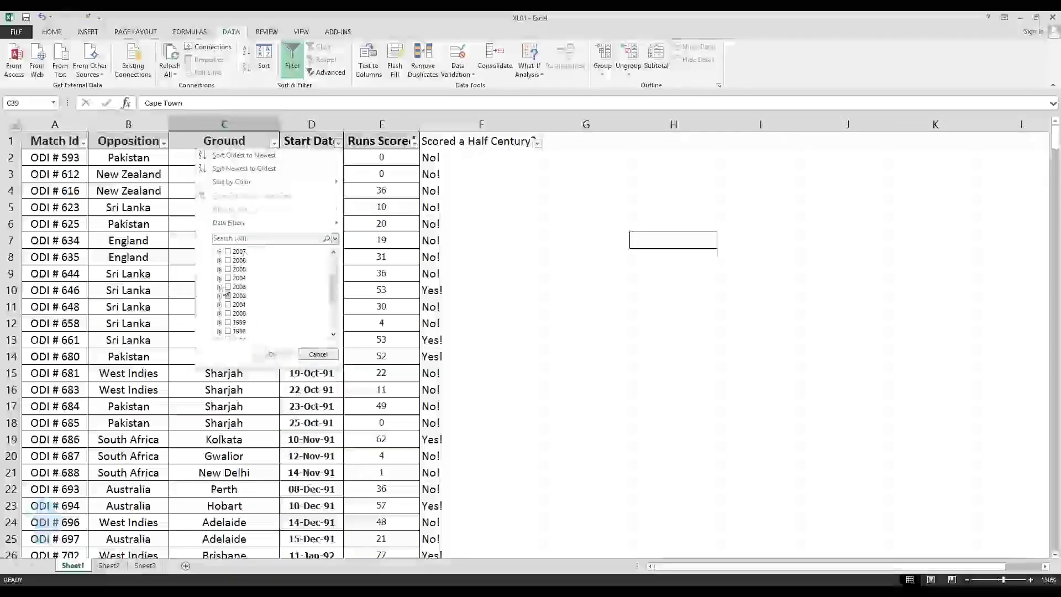
click(227, 295)
click(271, 355)
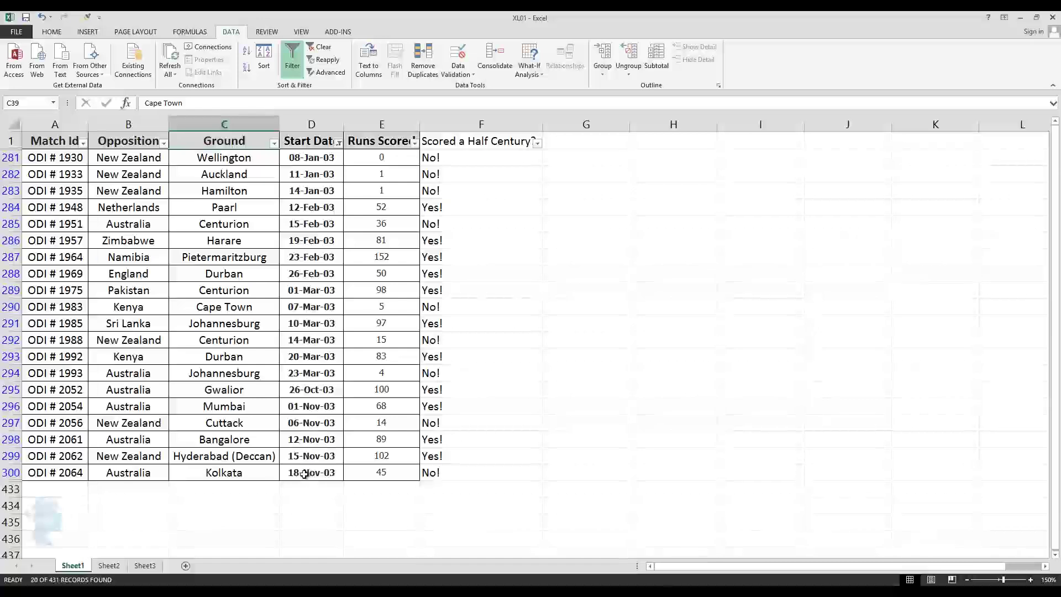
click(338, 143)
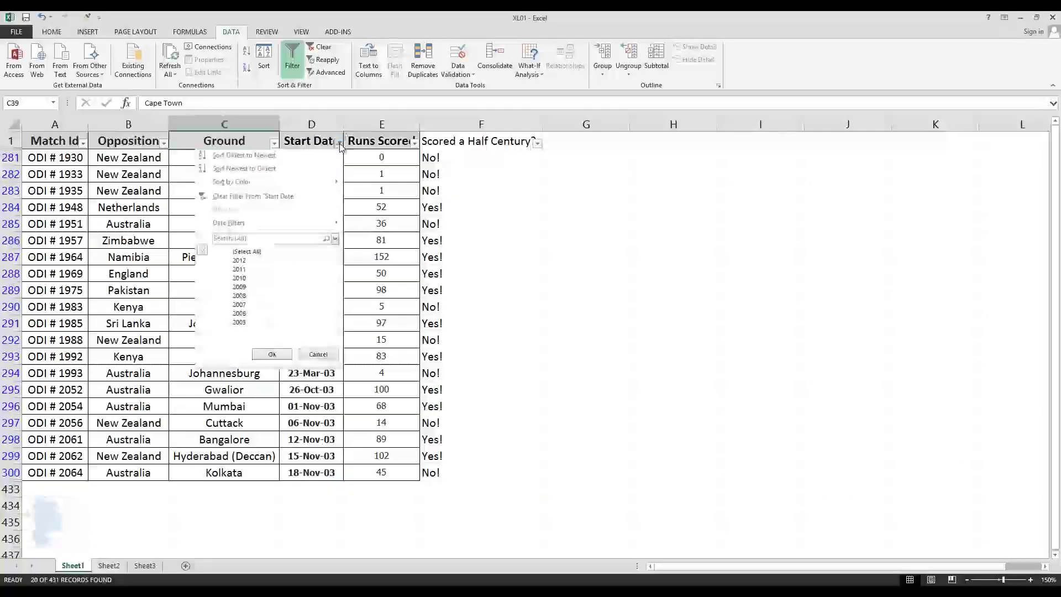
click(371, 211)
click(239, 208)
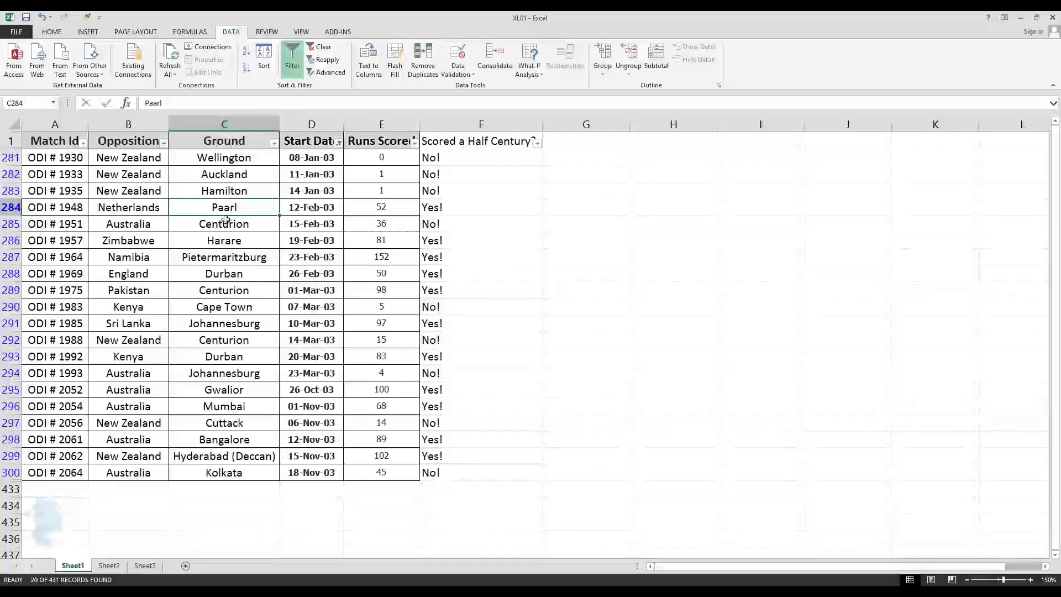
Filter the Opposition column to New Zealand only
click(164, 143)
click(75, 252)
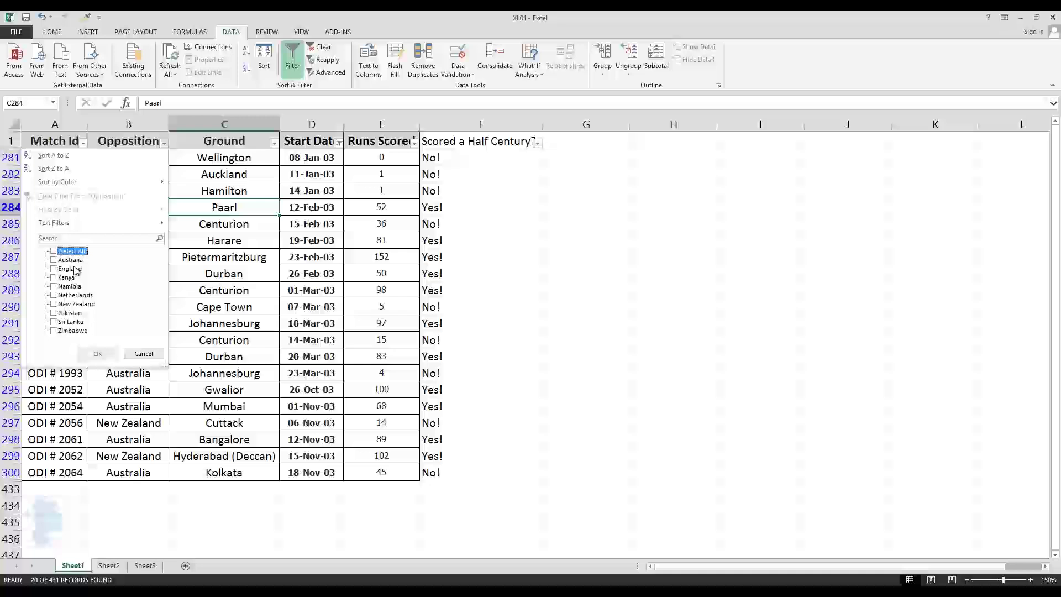
click(76, 304)
click(112, 355)
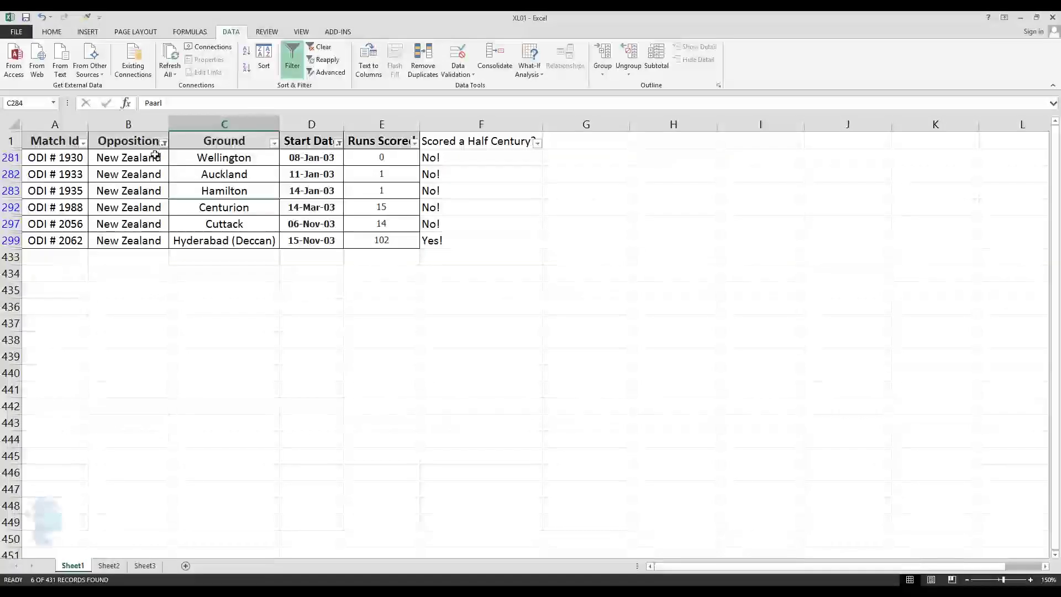
Inspect the six New Zealand matches, noting the 102-run innings and the 11-Jan-03 start date
drag(143, 156, 161, 240)
drag(304, 158, 304, 238)
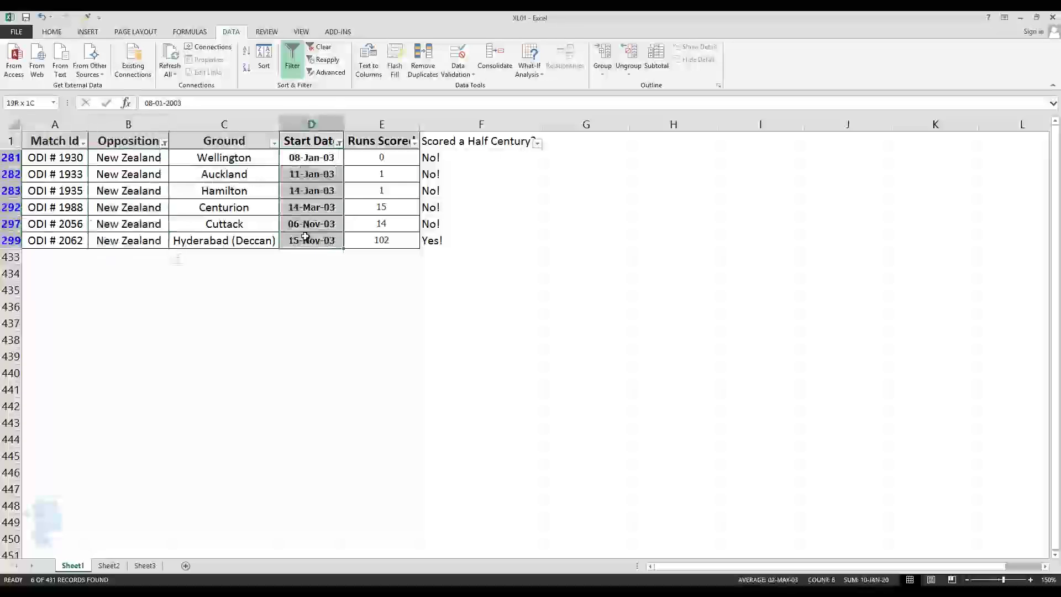
click(367, 242)
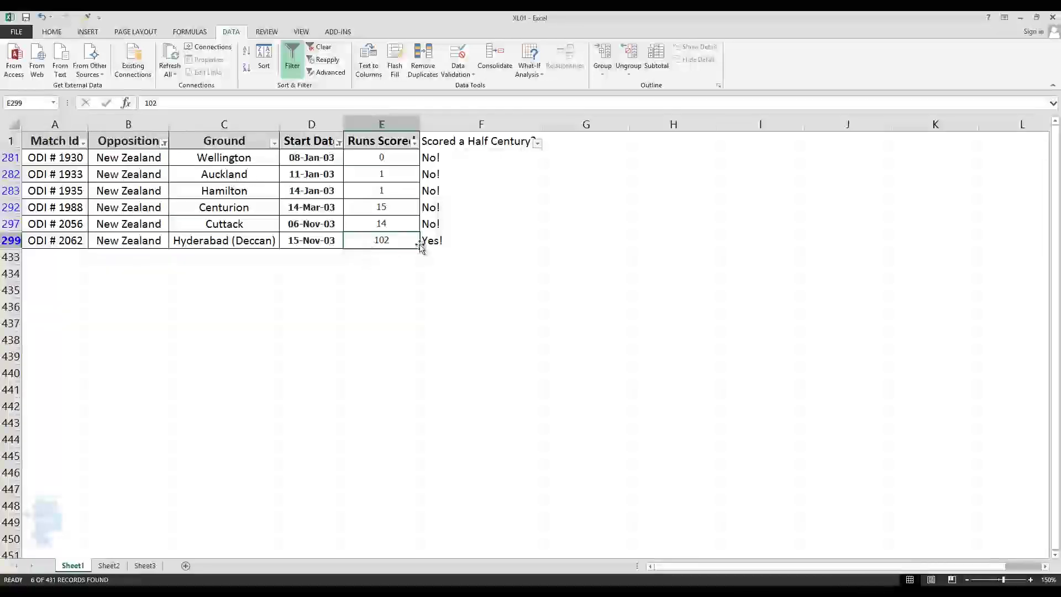
click(442, 241)
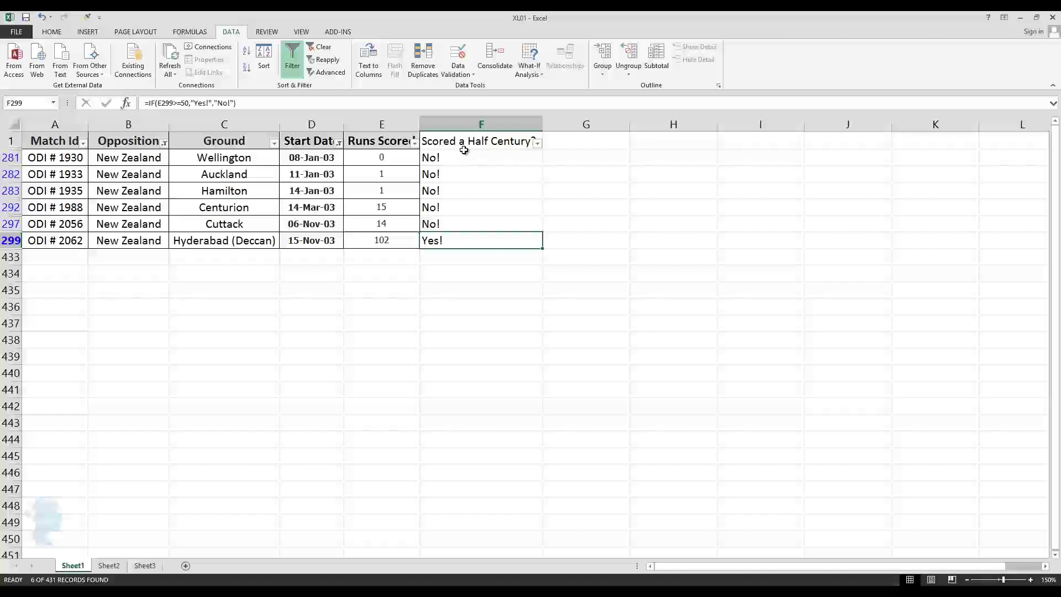
click(315, 175)
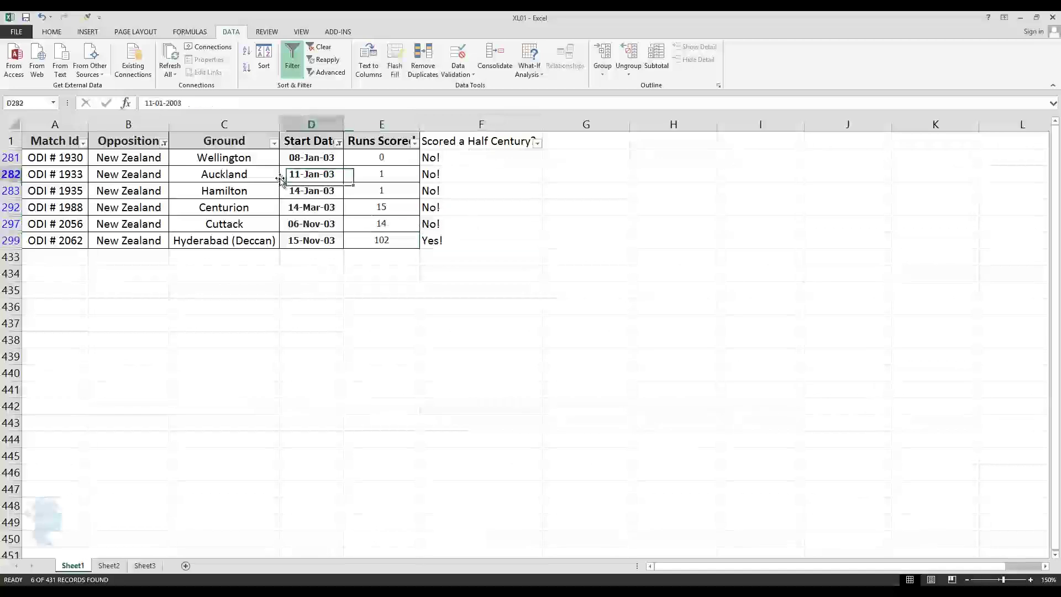
Turn off the table's AutoFilter from the Data tab and check F7's IF formula
click(338, 145)
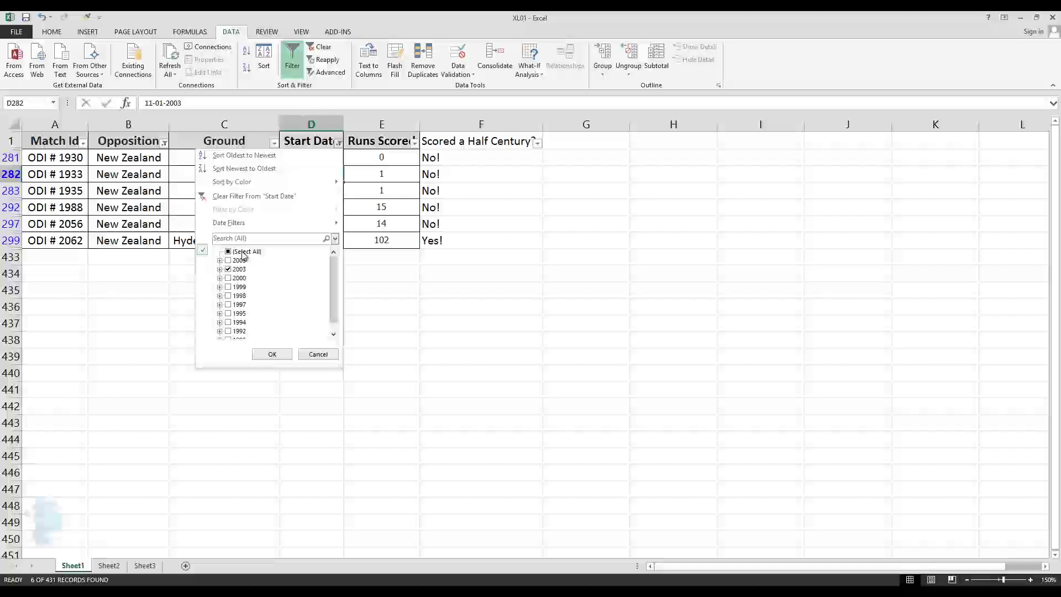
click(312, 356)
click(309, 140)
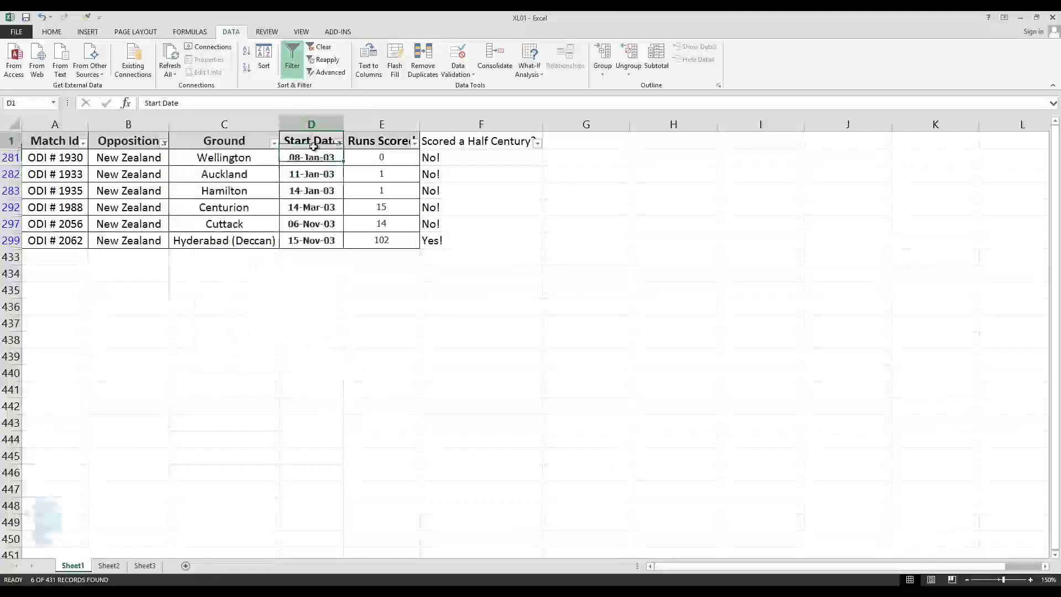
click(158, 142)
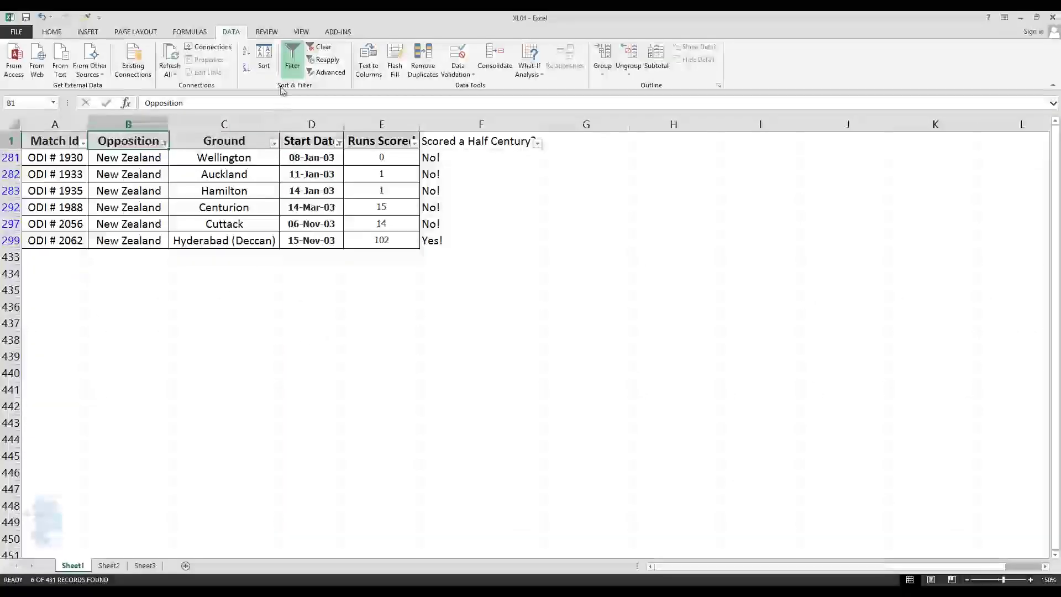
click(288, 68)
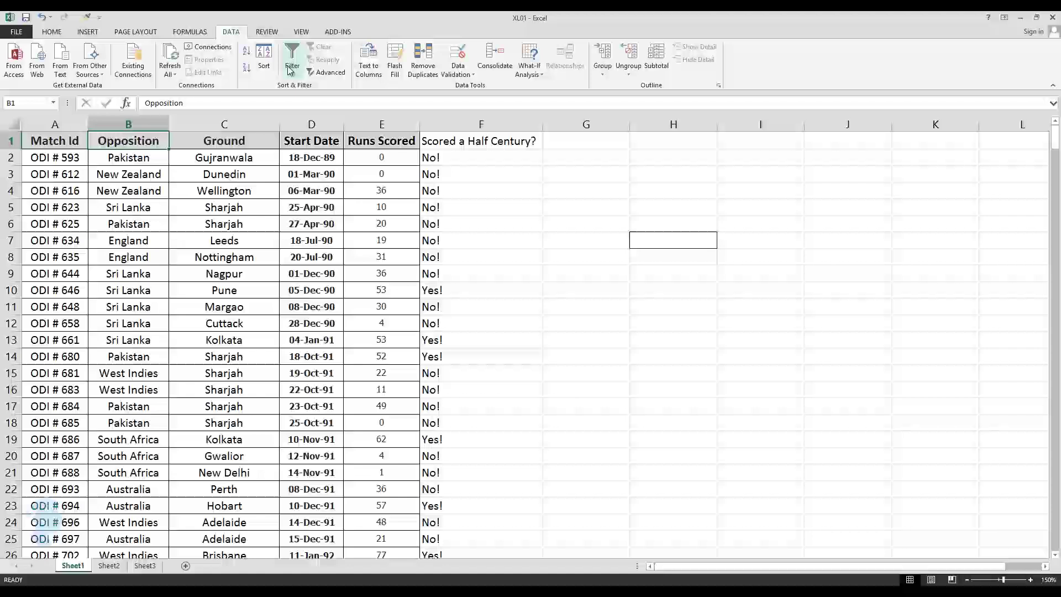
scroll(289, 68, up, 4)
click(483, 241)
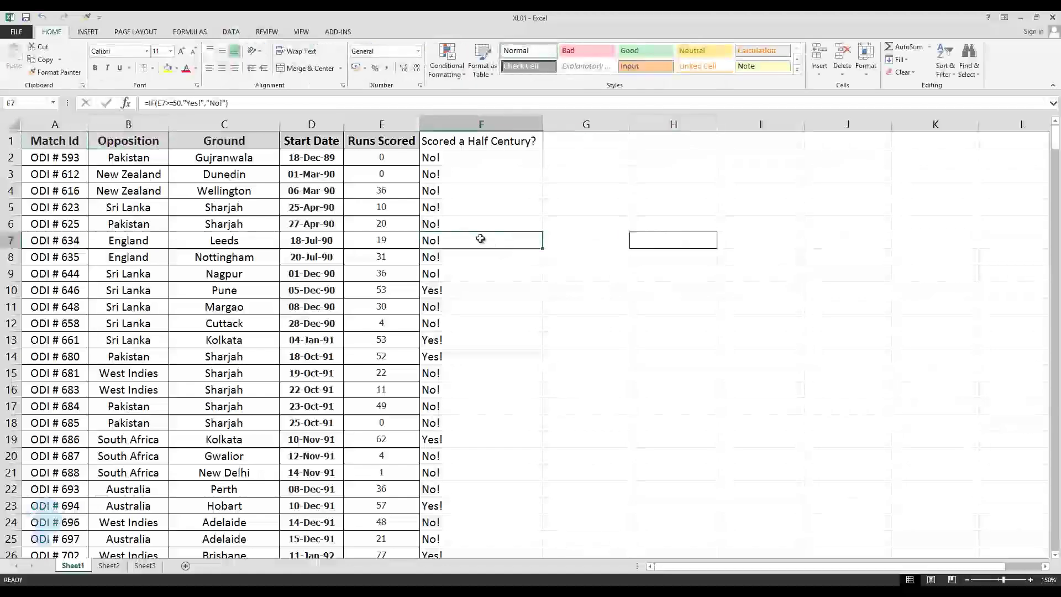
click(241, 35)
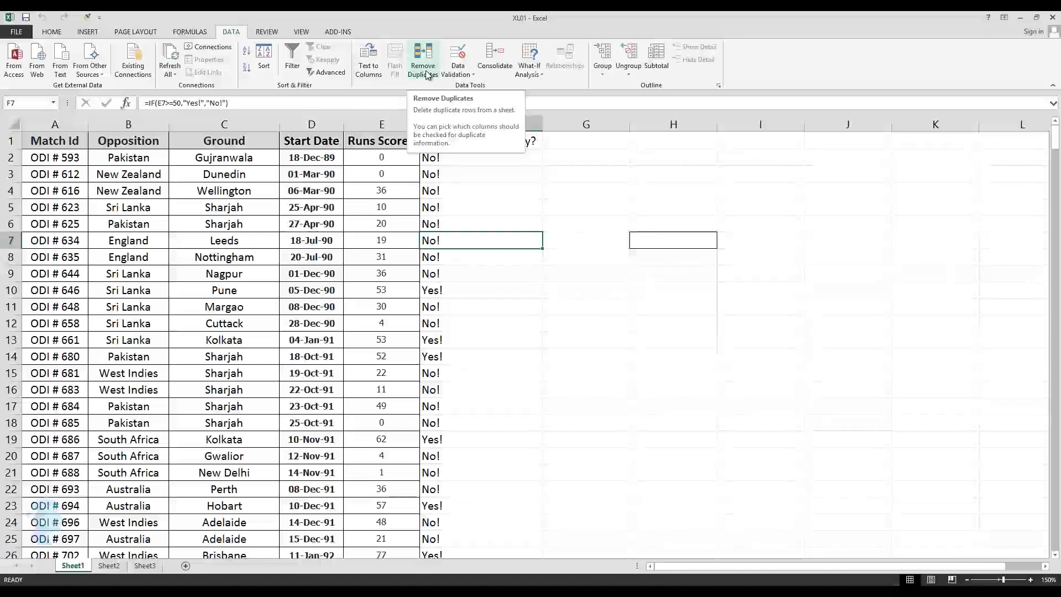
Copy the whole Opposition column B into column H, starting at H1
click(527, 304)
click(633, 242)
click(651, 275)
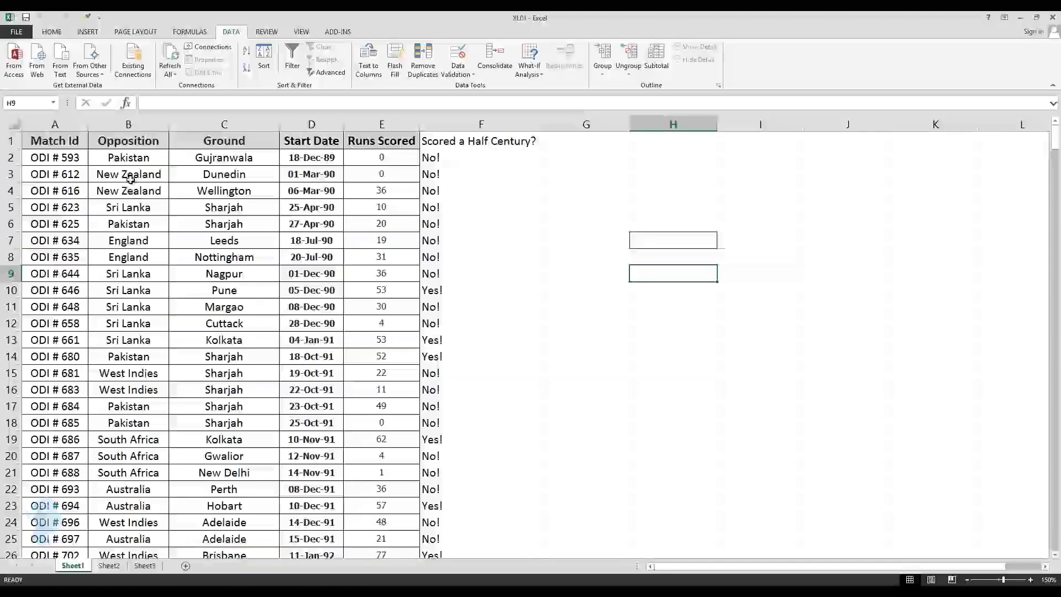
click(140, 123)
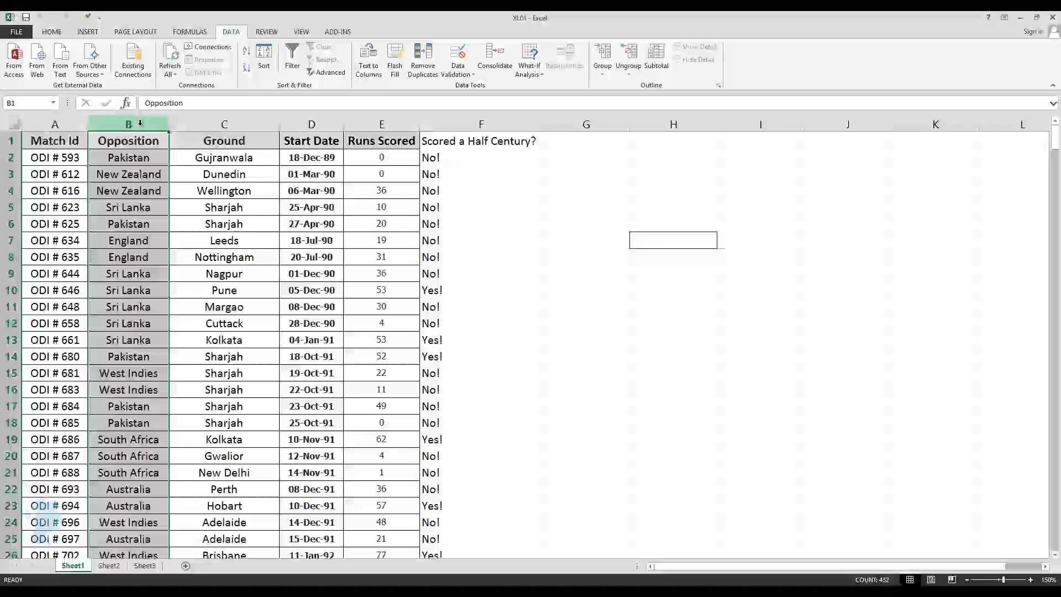
key(ctrl+c)
click(652, 142)
key(ctrl+v)
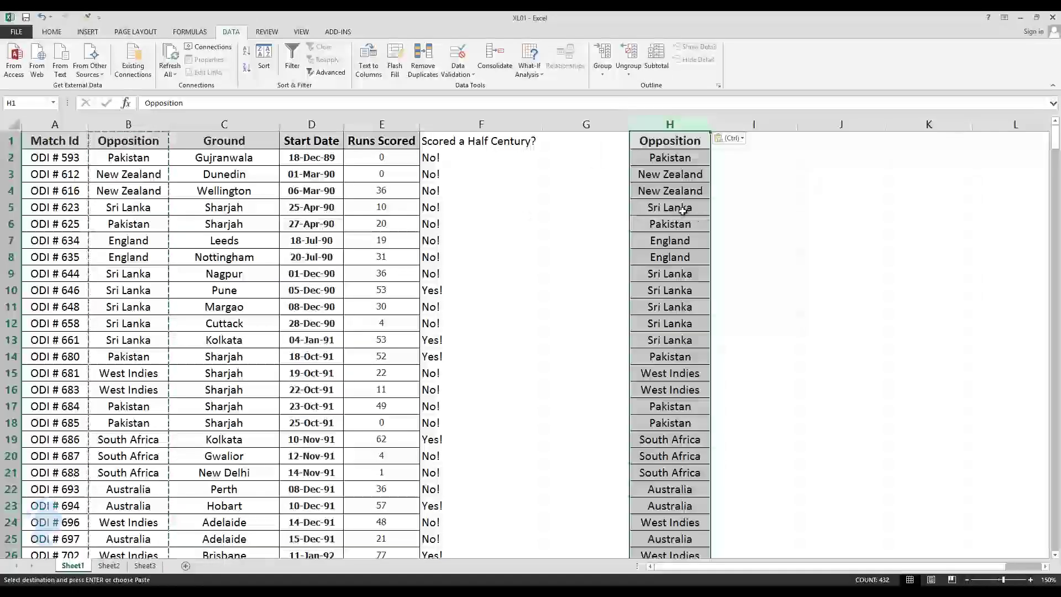
key(Escape)
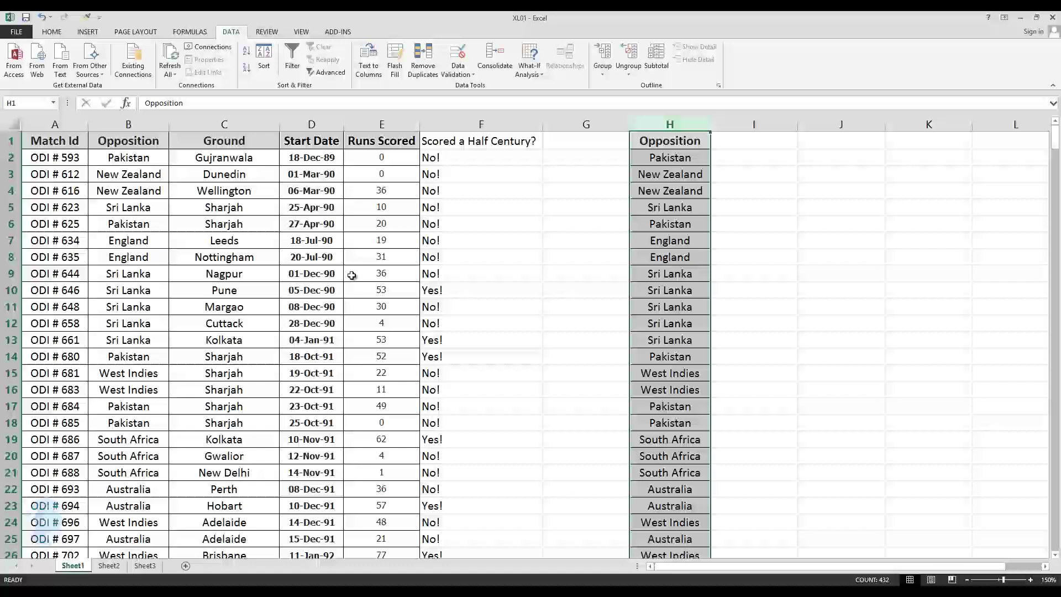
click(694, 239)
click(690, 124)
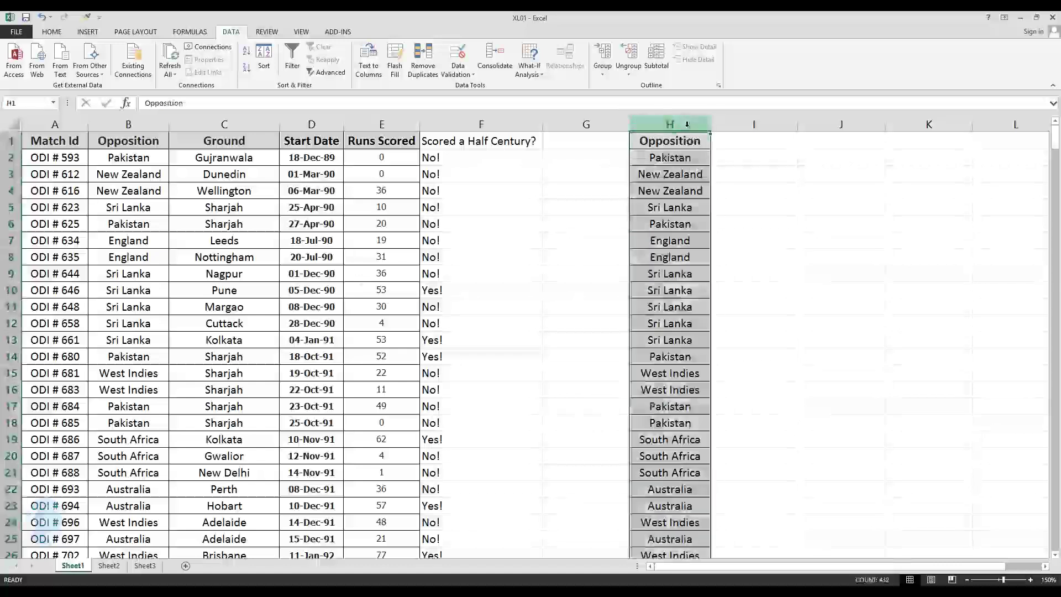
Remove duplicates from column H with headers on, leaving 15 unique teams in H1:H16
click(434, 78)
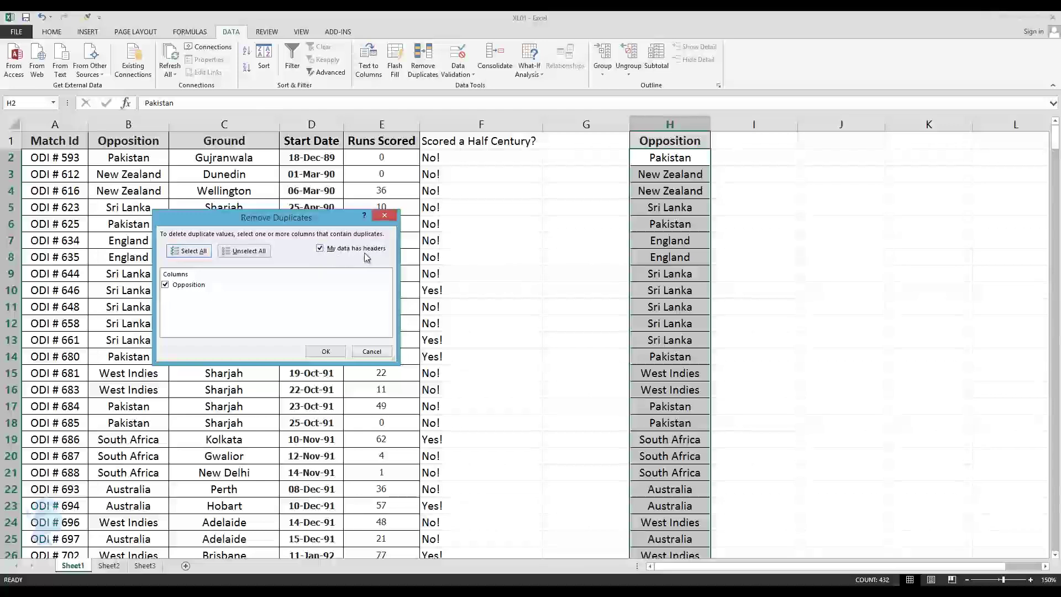
click(320, 249)
click(320, 249)
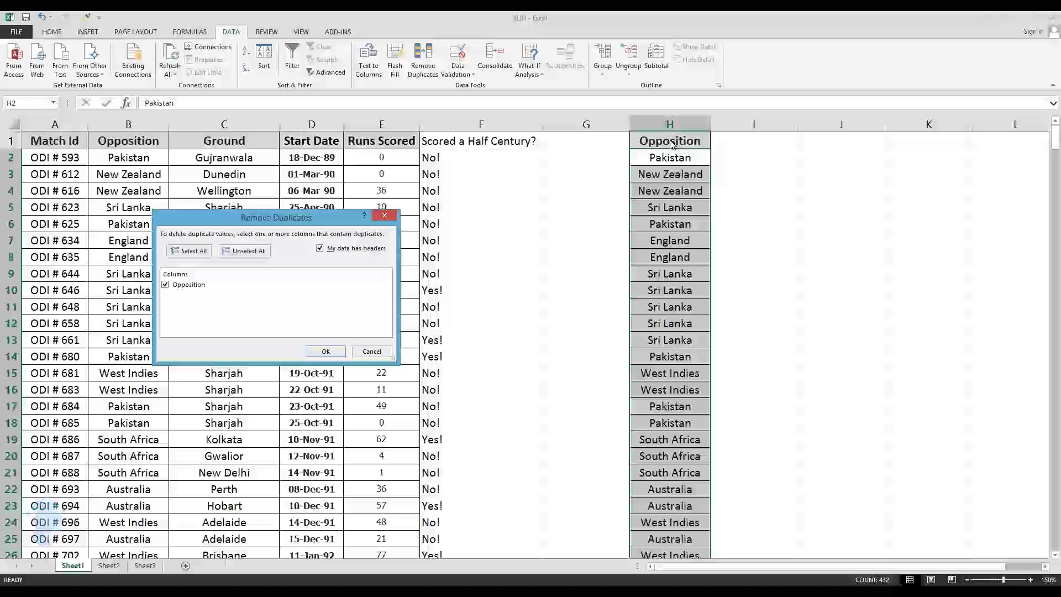
click(329, 352)
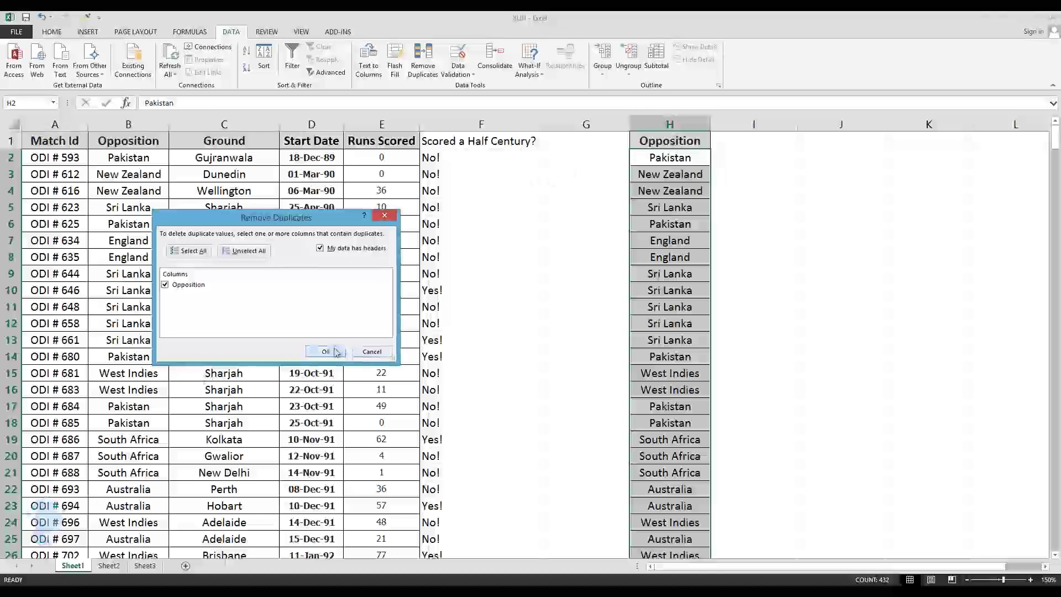
drag(469, 292, 402, 211)
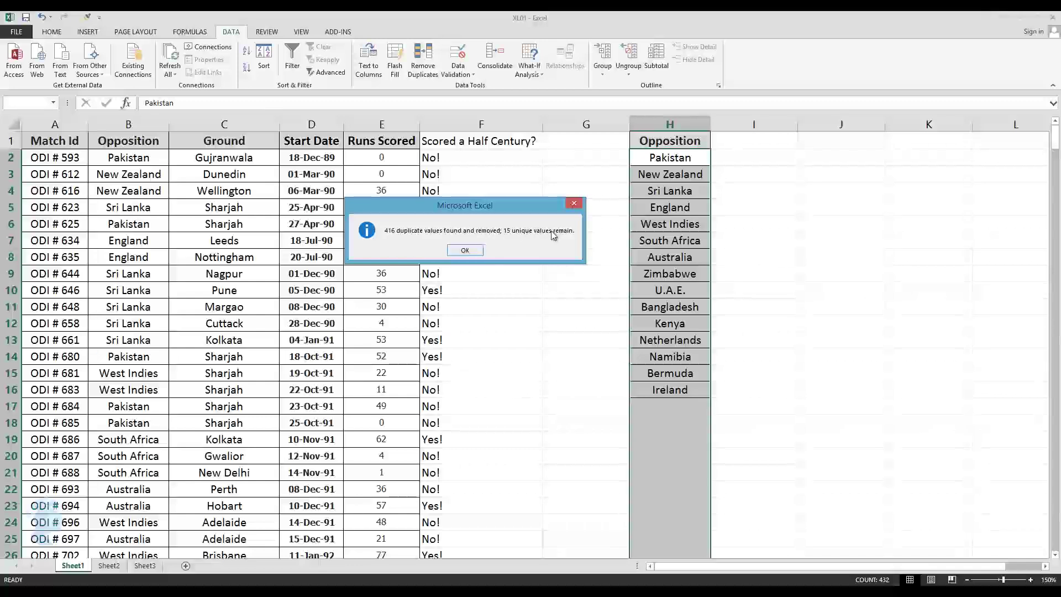
click(474, 249)
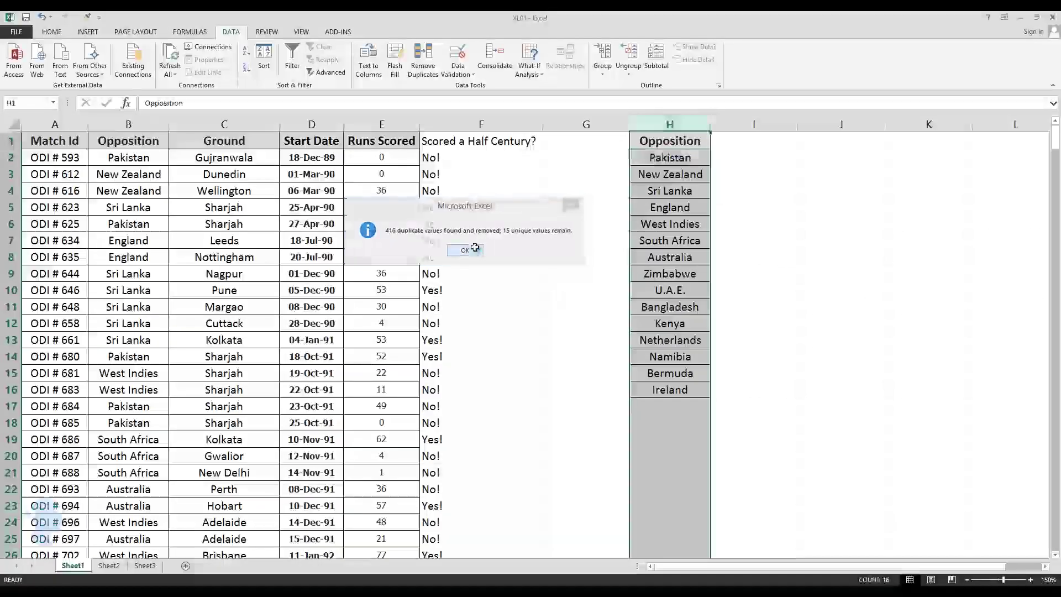
click(128, 174)
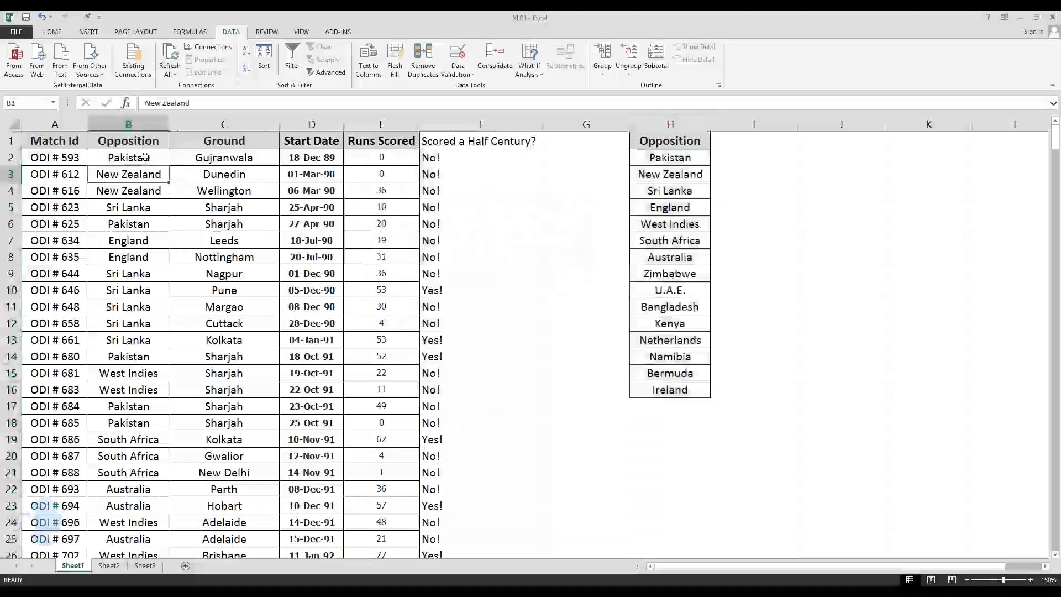
click(670, 157)
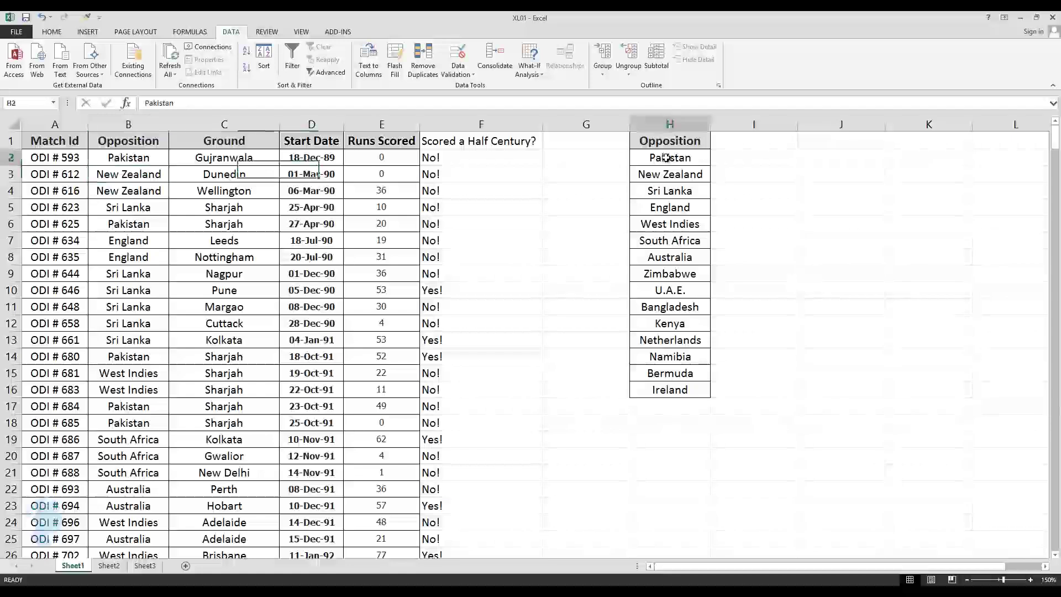
click(658, 122)
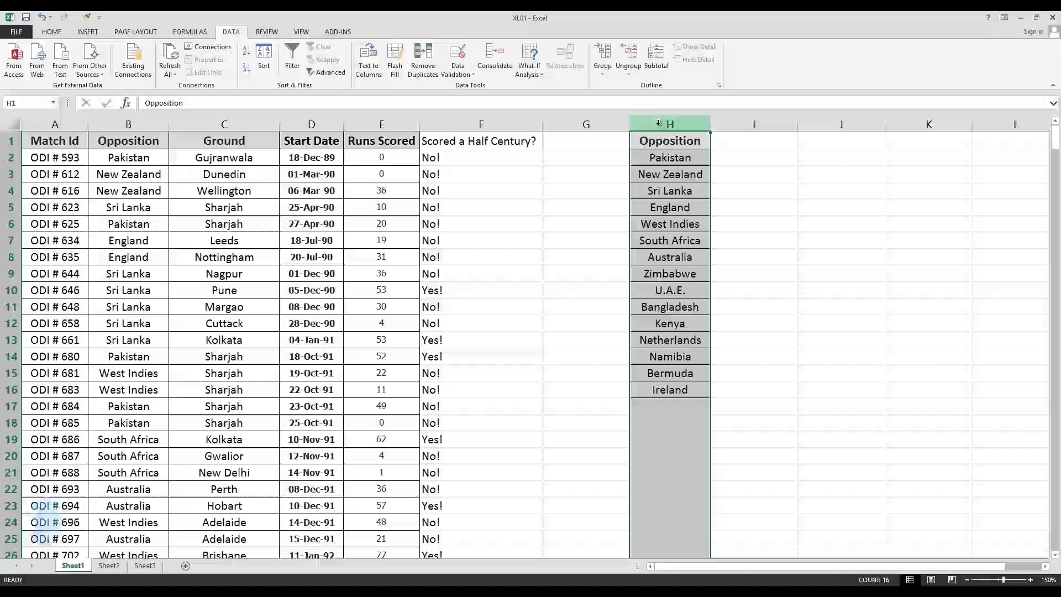
click(671, 141)
drag(671, 142, 670, 390)
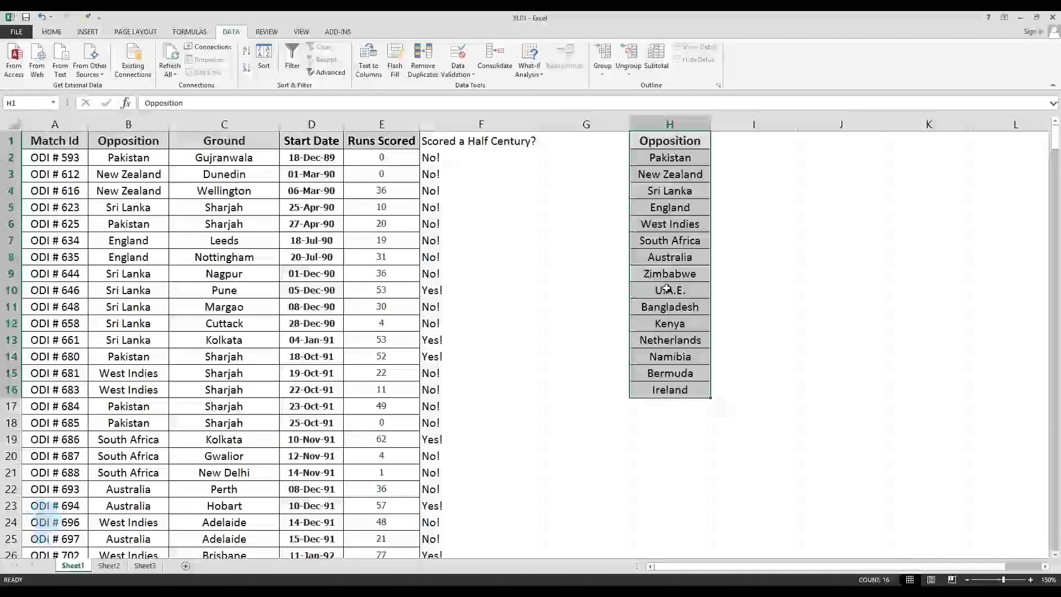
click(482, 240)
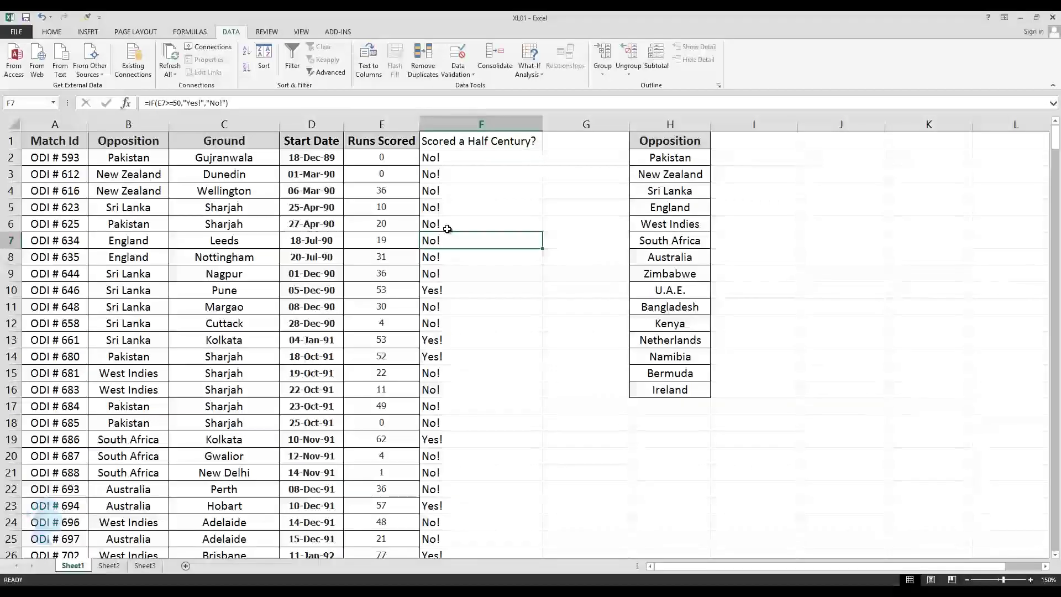
click(72, 155)
click(67, 139)
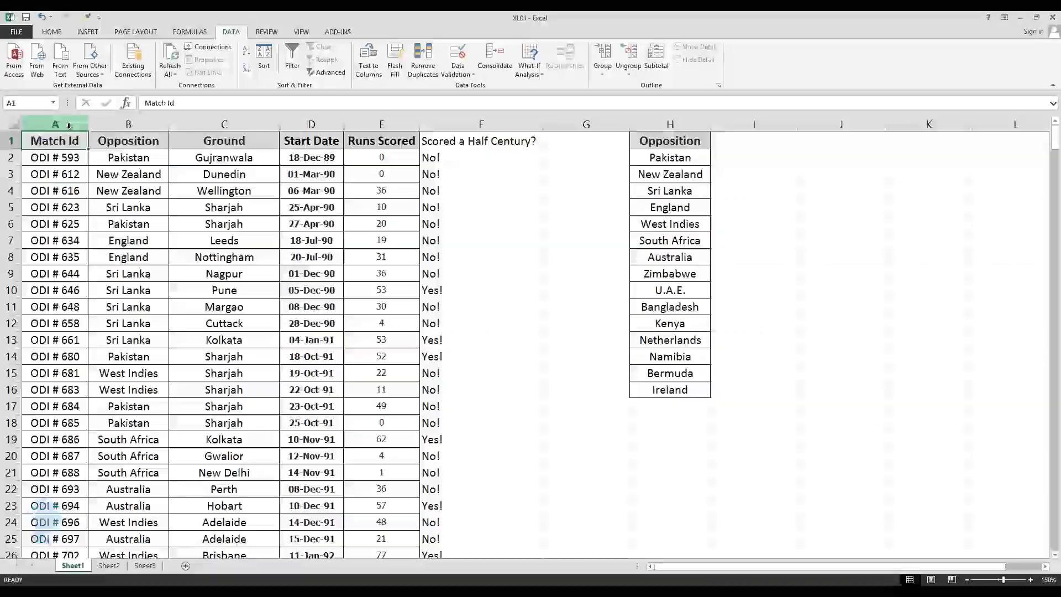
drag(69, 128, 451, 125)
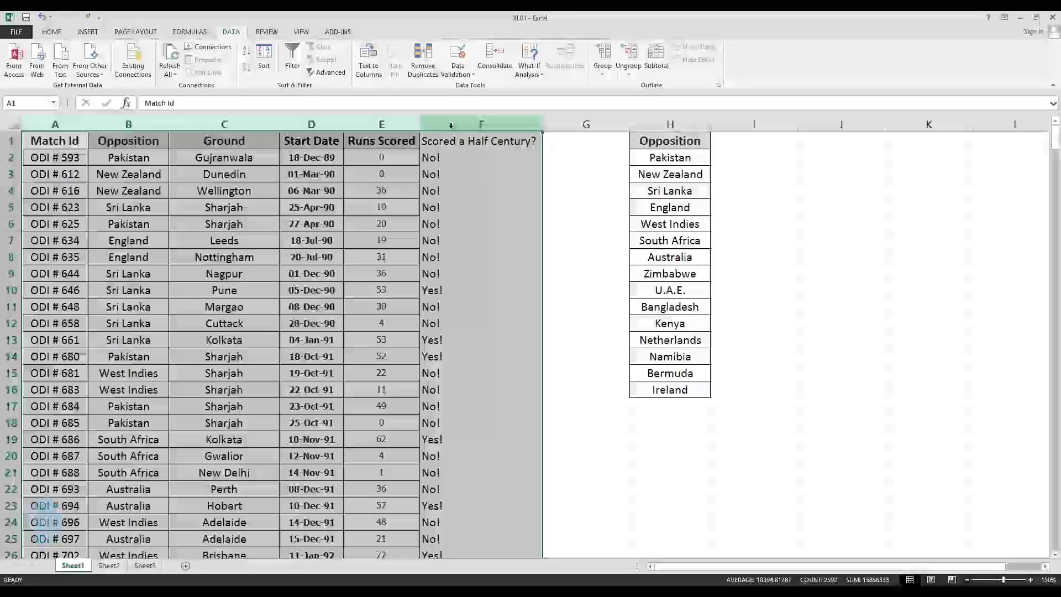
click(450, 141)
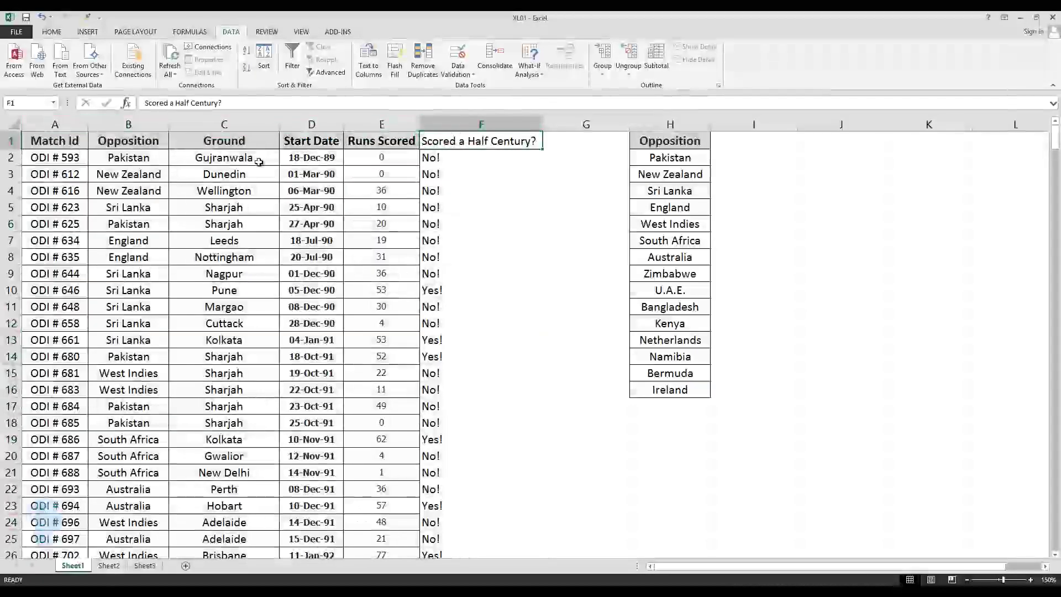
click(80, 124)
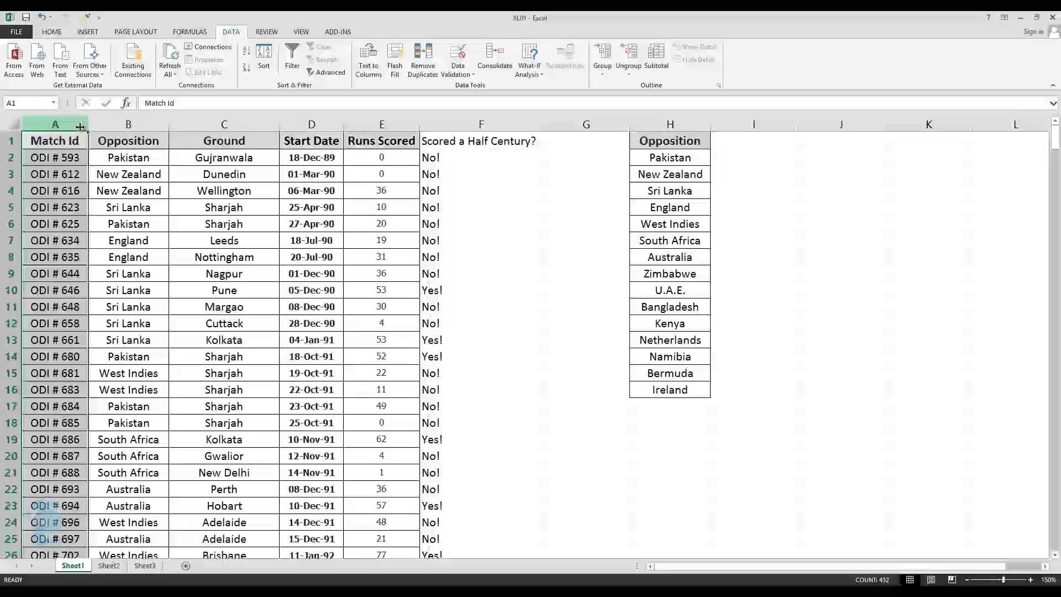
click(122, 156)
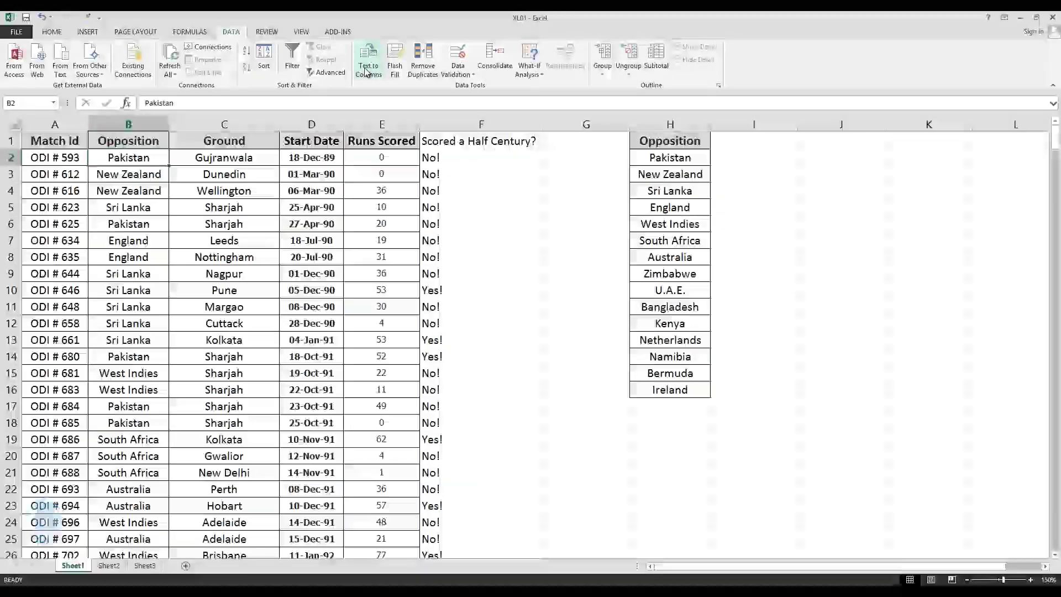
Copy the whole Match Id column into column J
click(93, 174)
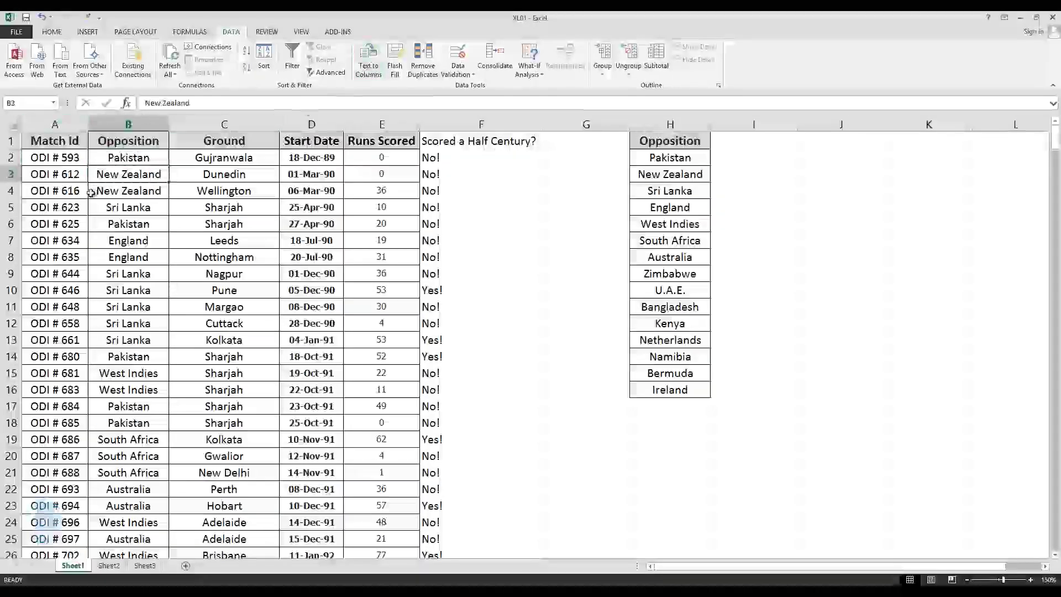
click(67, 124)
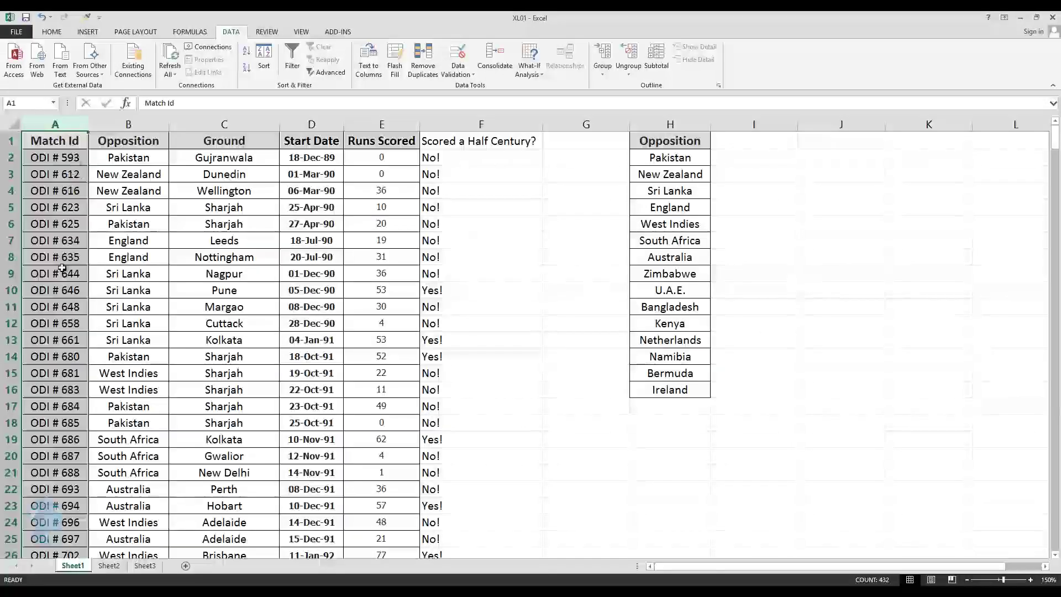
key(ctrl+c)
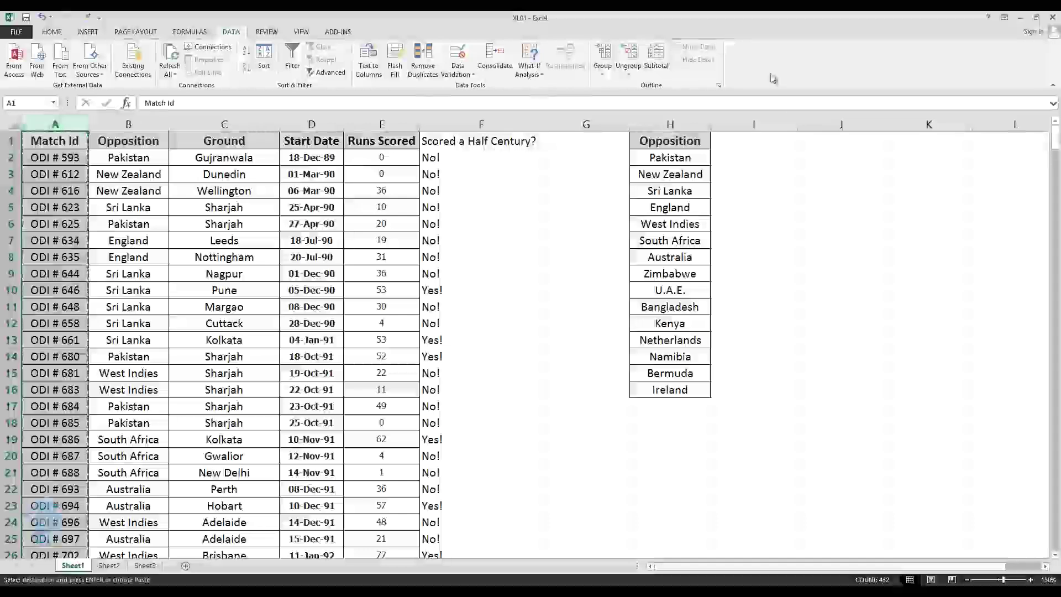
click(829, 136)
key(ctrl+v)
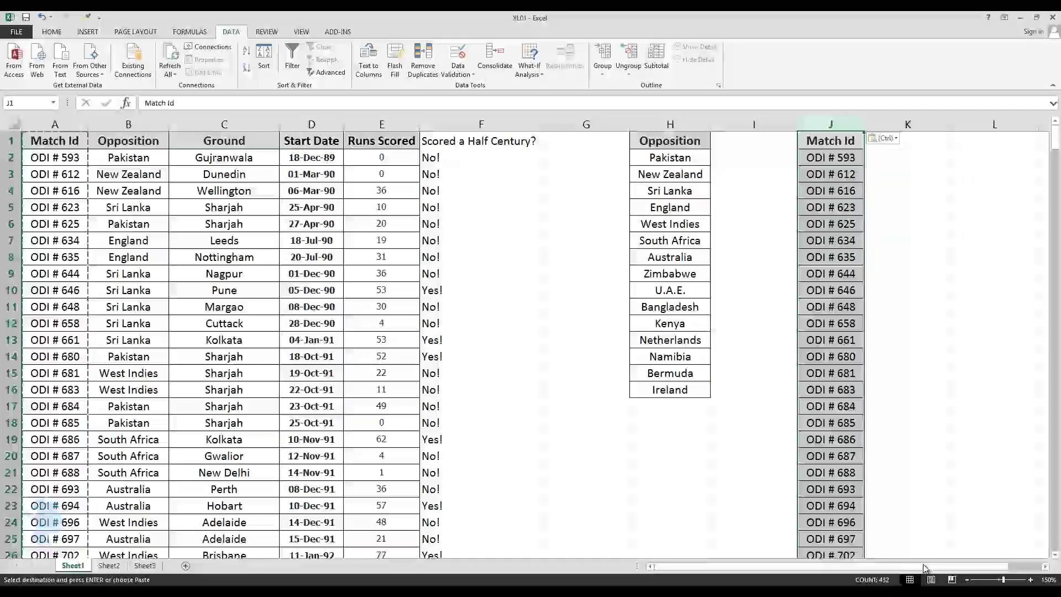
click(1045, 566)
scroll(1044, 567, right, 3)
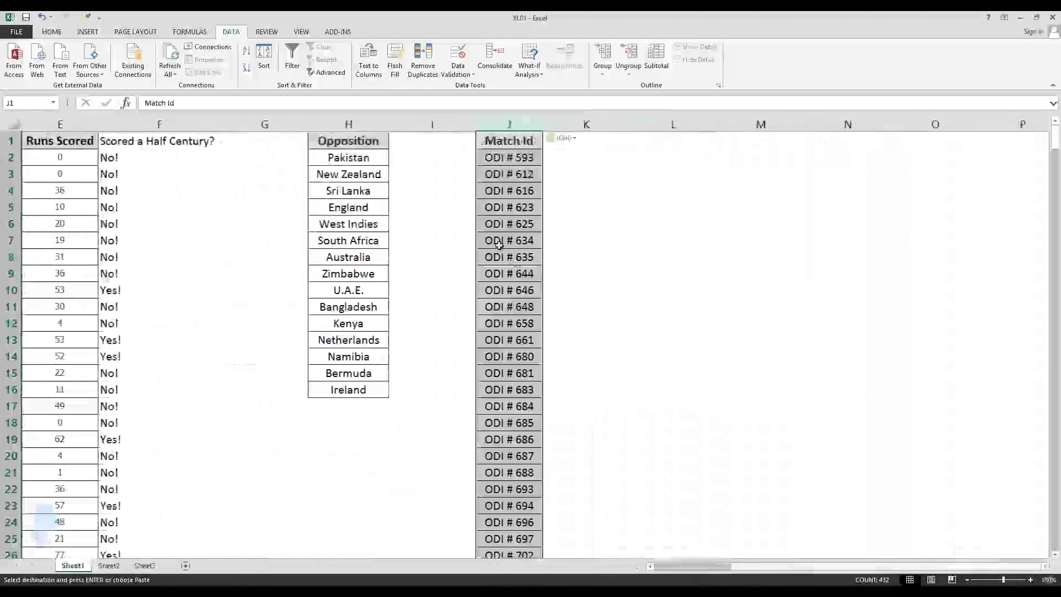
click(500, 174)
click(501, 151)
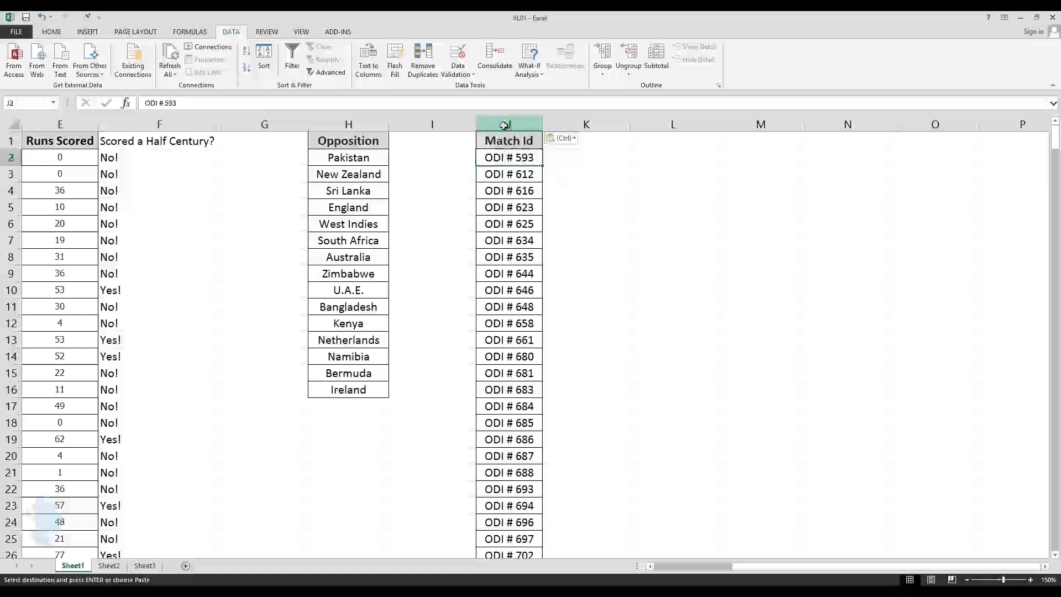
click(504, 122)
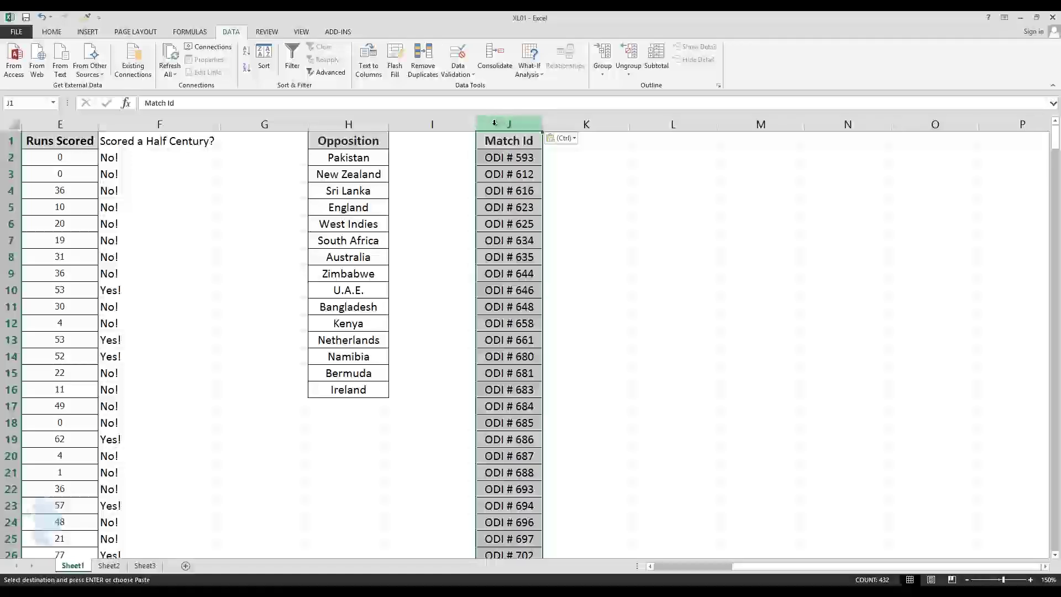
Split column J with Text to Columns, Delimited on '#', putting match numbers in K
click(368, 61)
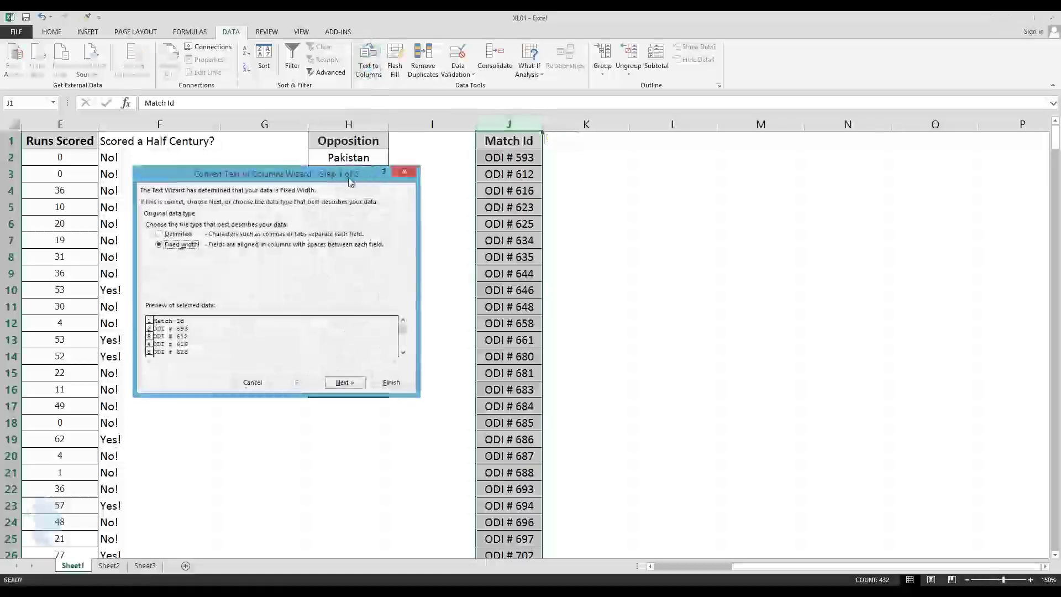
drag(352, 175, 364, 202)
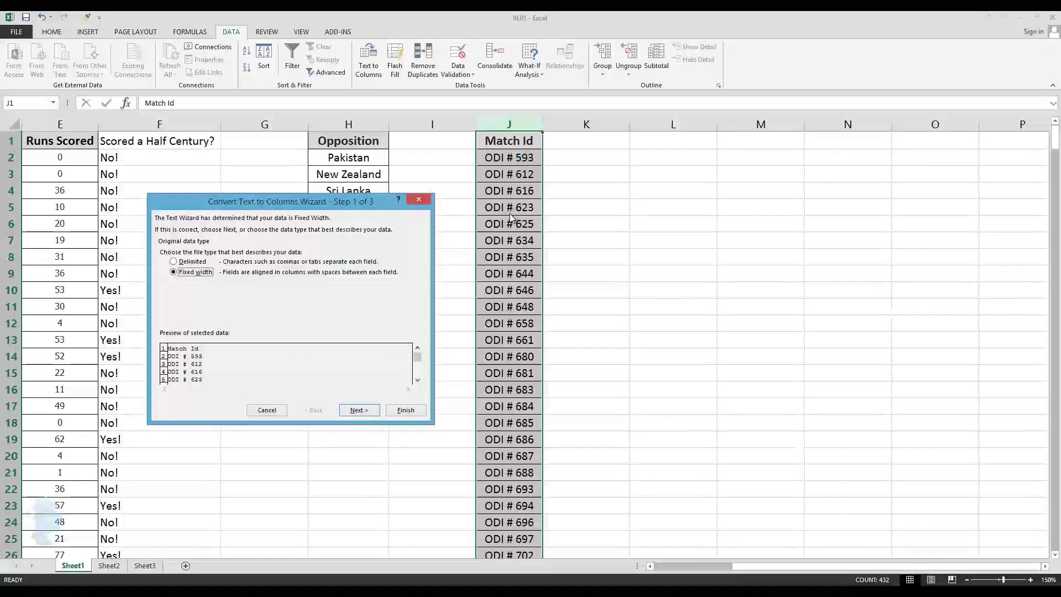
click(175, 262)
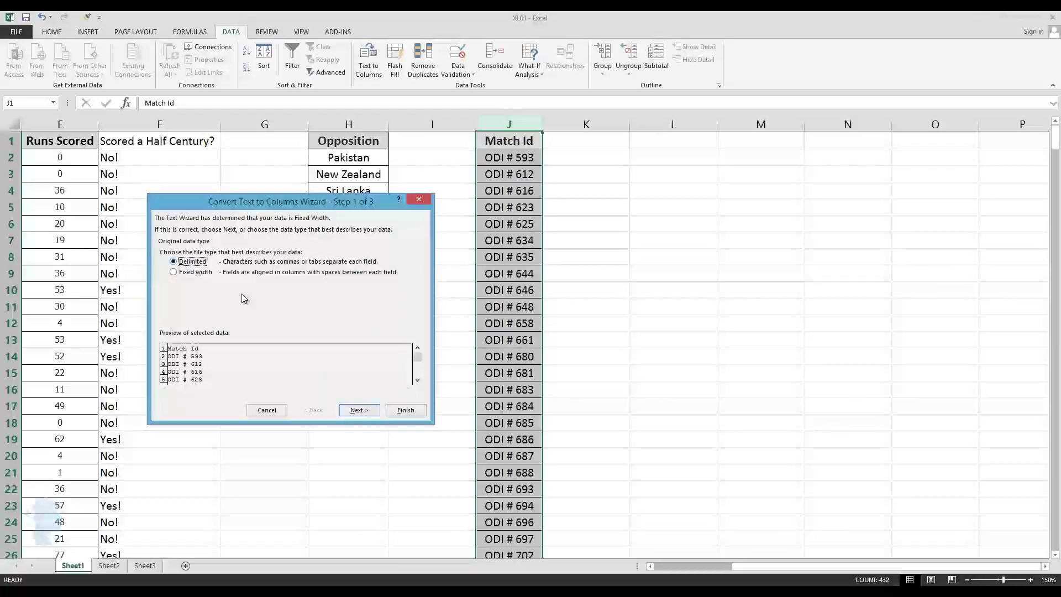
click(359, 410)
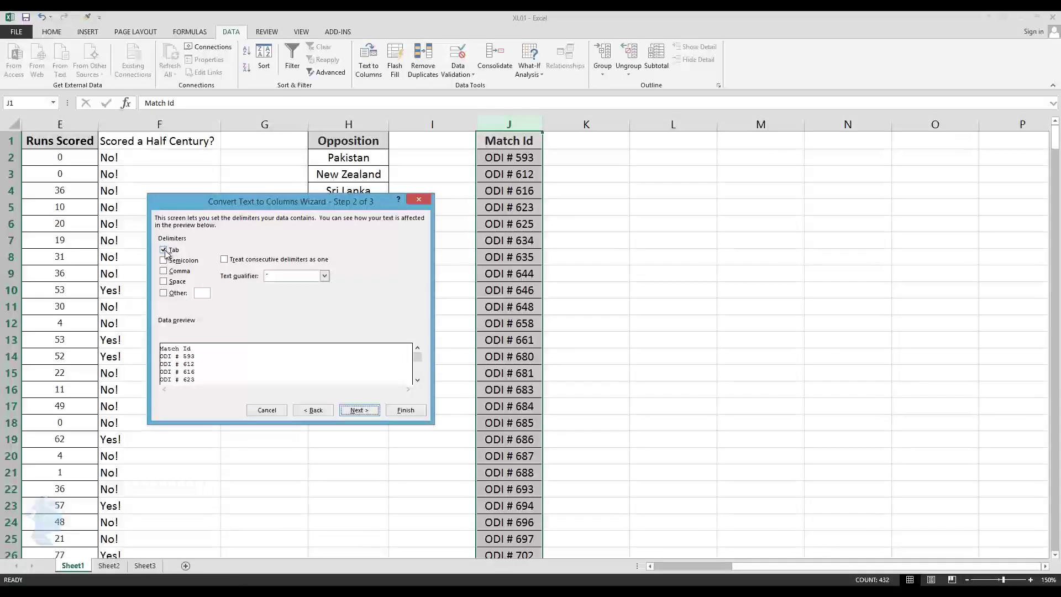
click(166, 252)
click(175, 295)
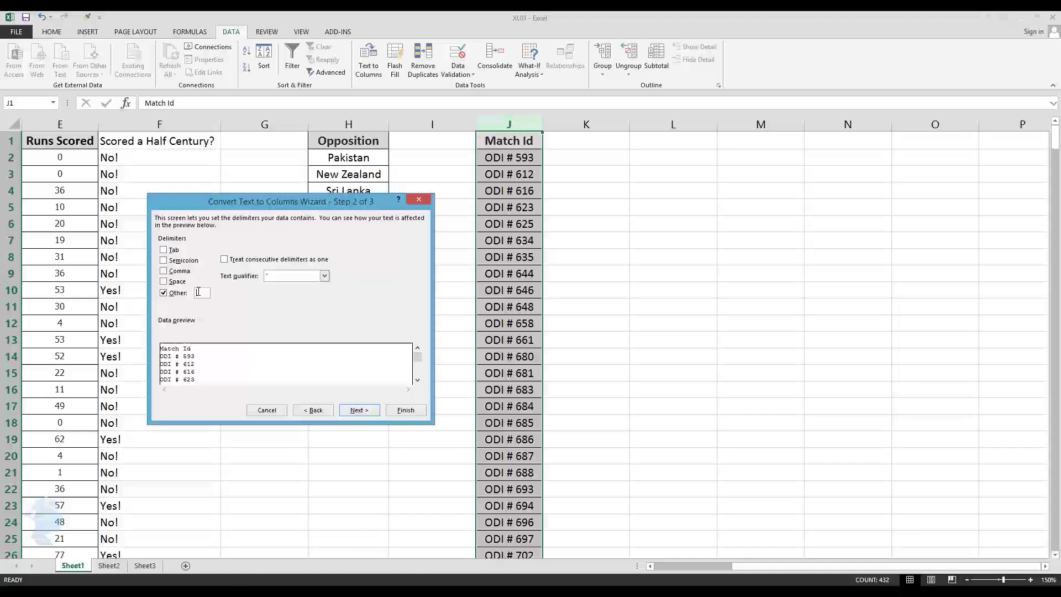
text(#)
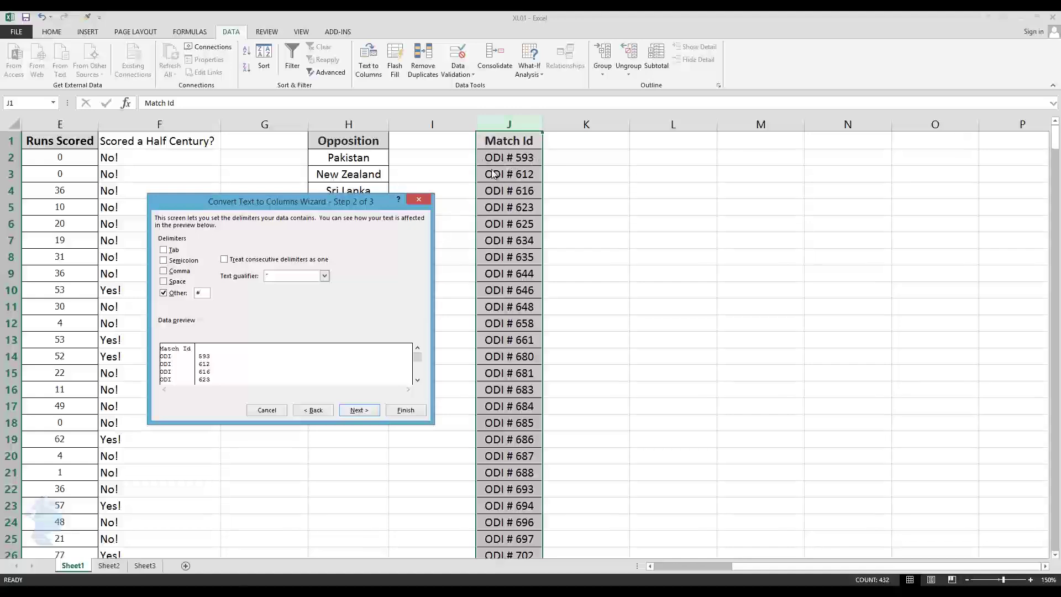
key(BackSpace)
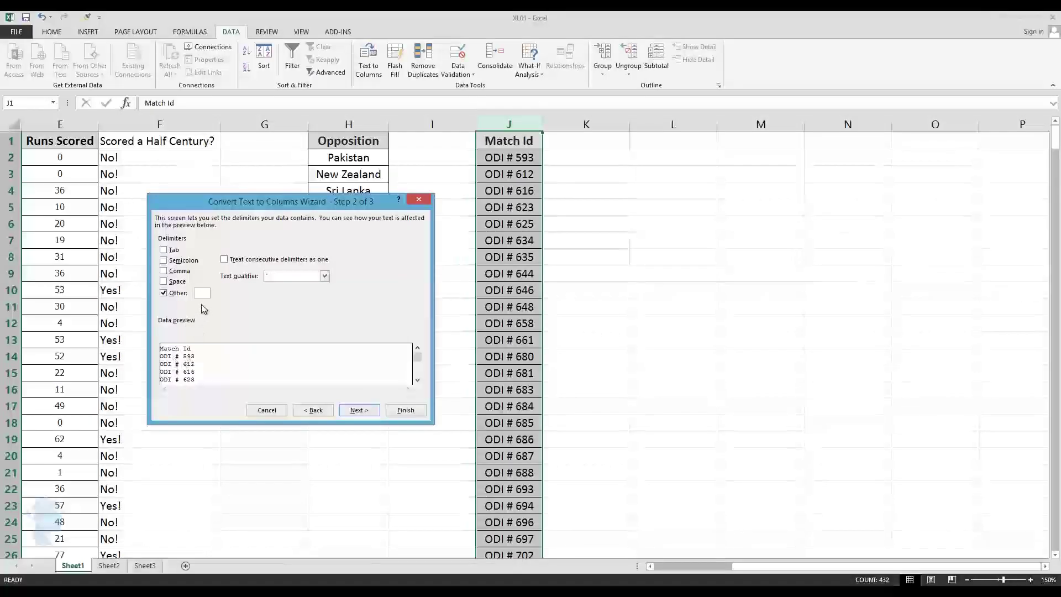
text(#)
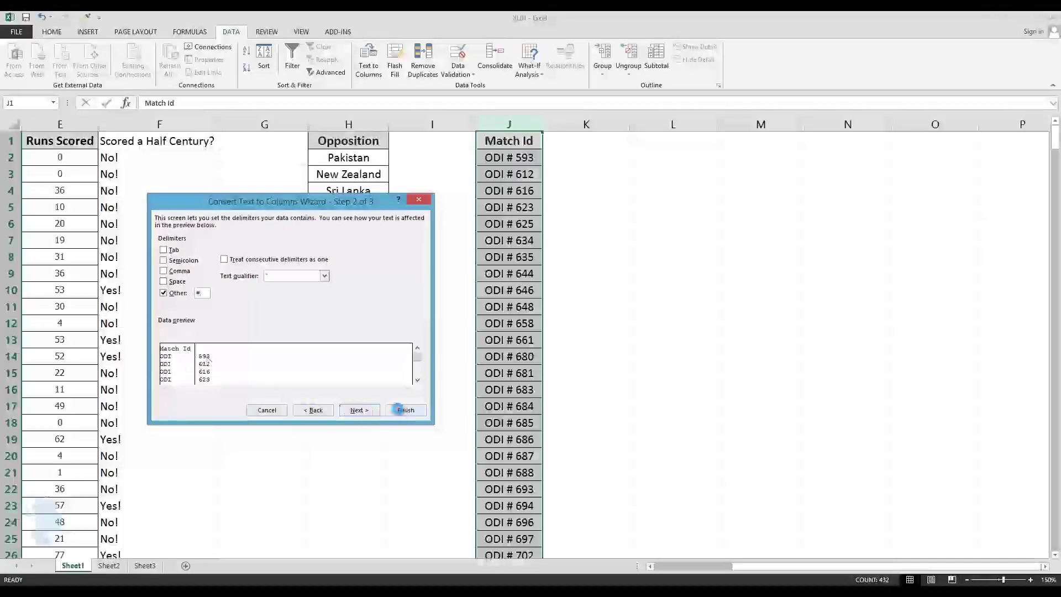
click(404, 410)
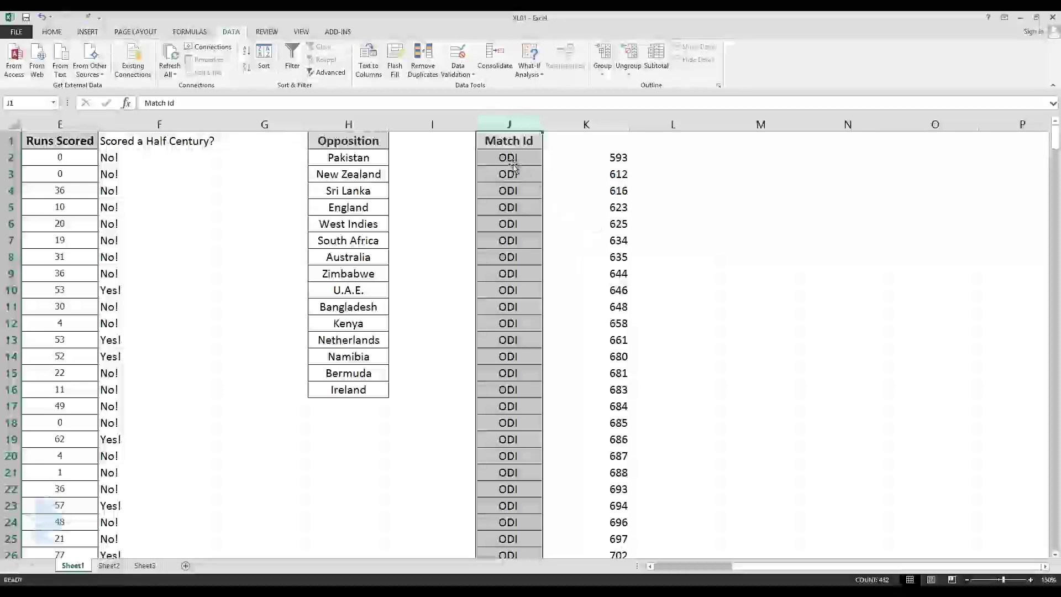
click(548, 158)
drag(513, 125, 587, 122)
click(673, 257)
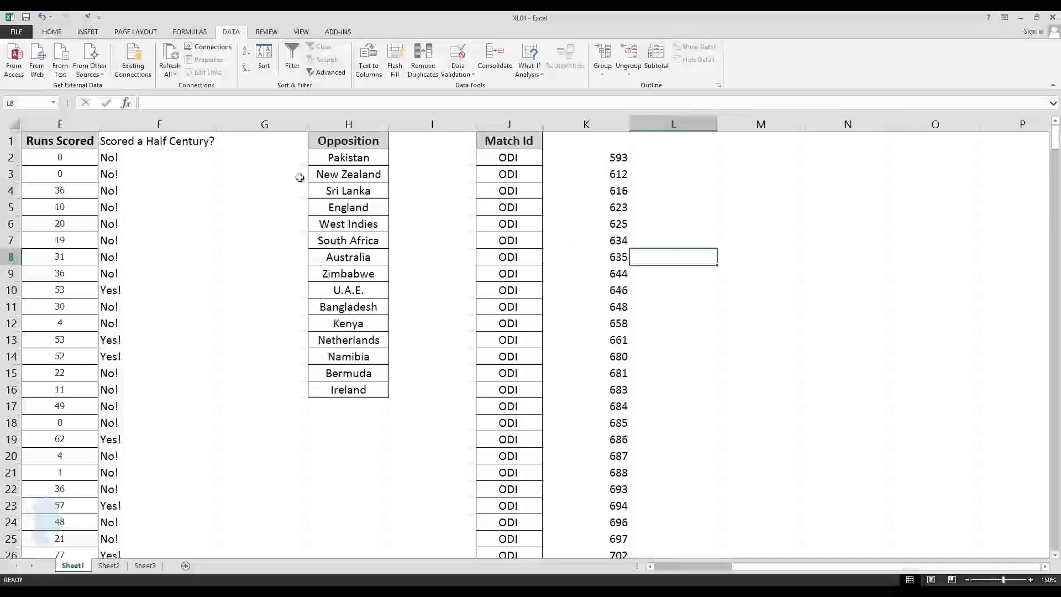
Undo the earlier Match Id split, then reselect and copy column J
click(38, 18)
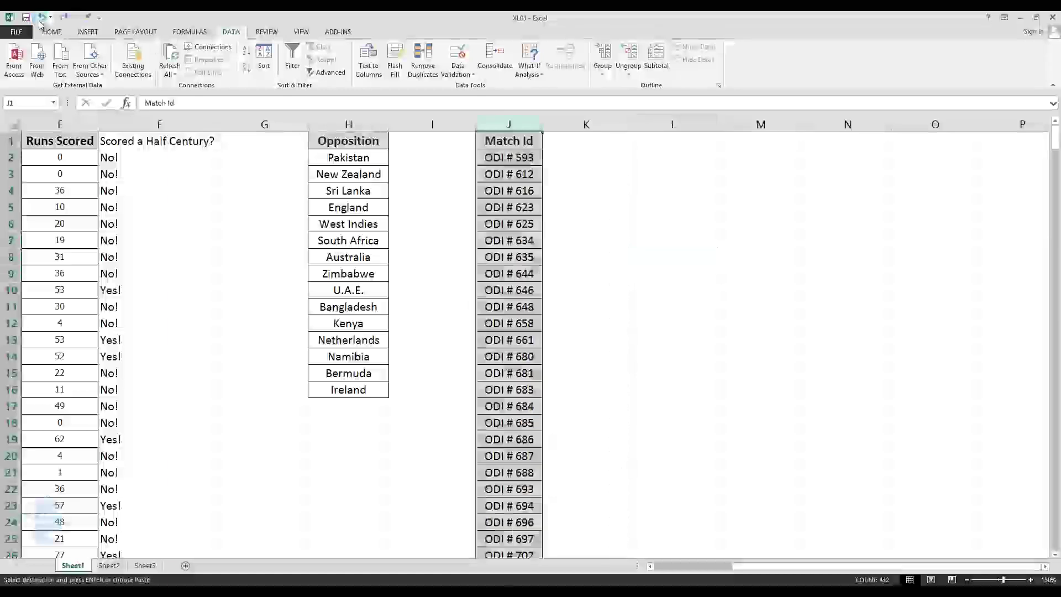
click(485, 199)
click(509, 124)
key(ctrl+c)
Split column J with Fixed width, placing breaks after ODI and after #
click(369, 58)
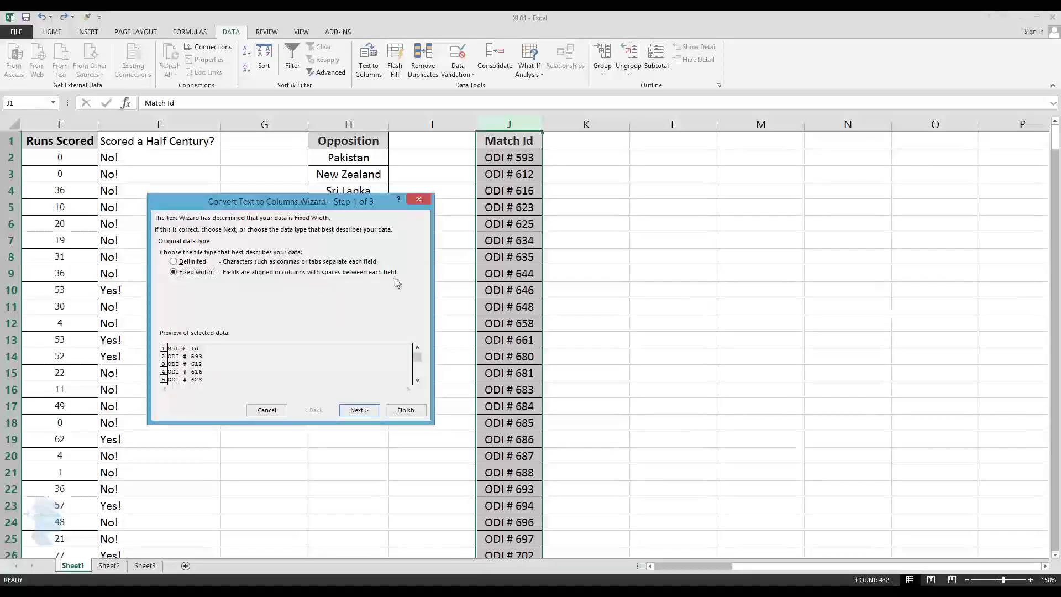
click(358, 409)
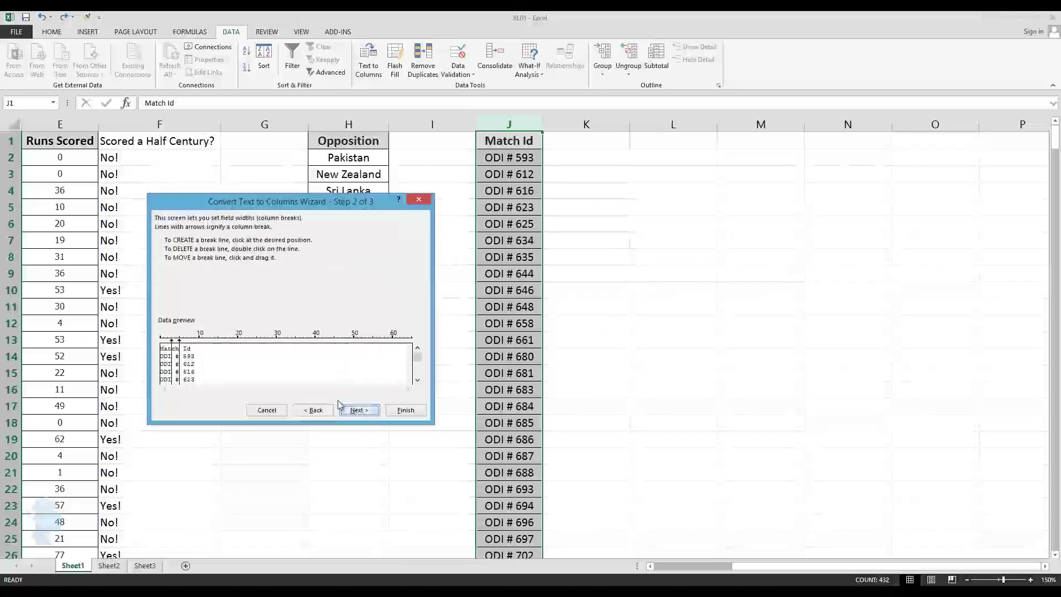
click(172, 345)
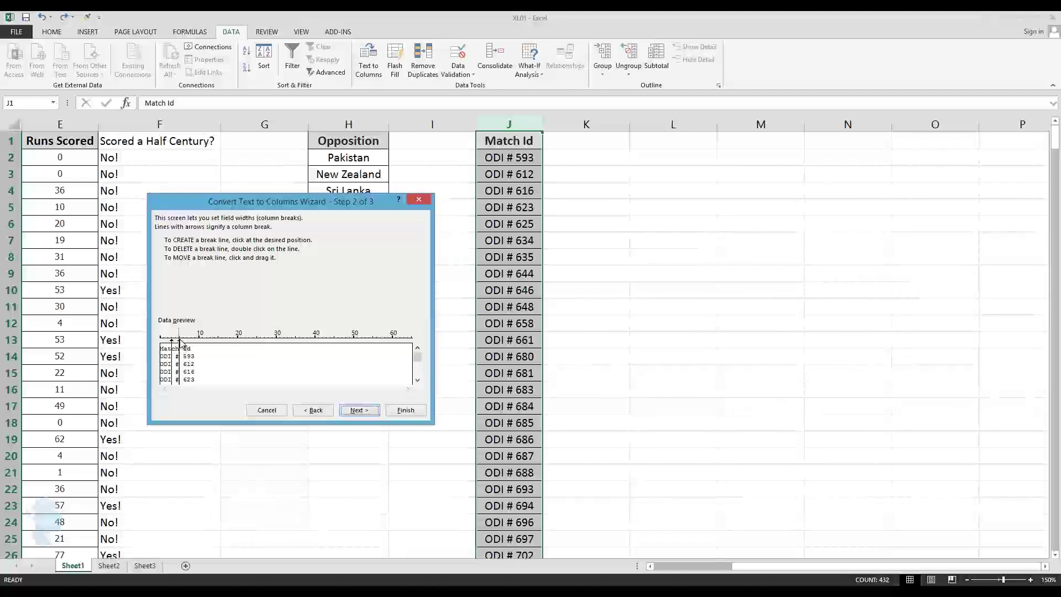
drag(180, 343, 183, 348)
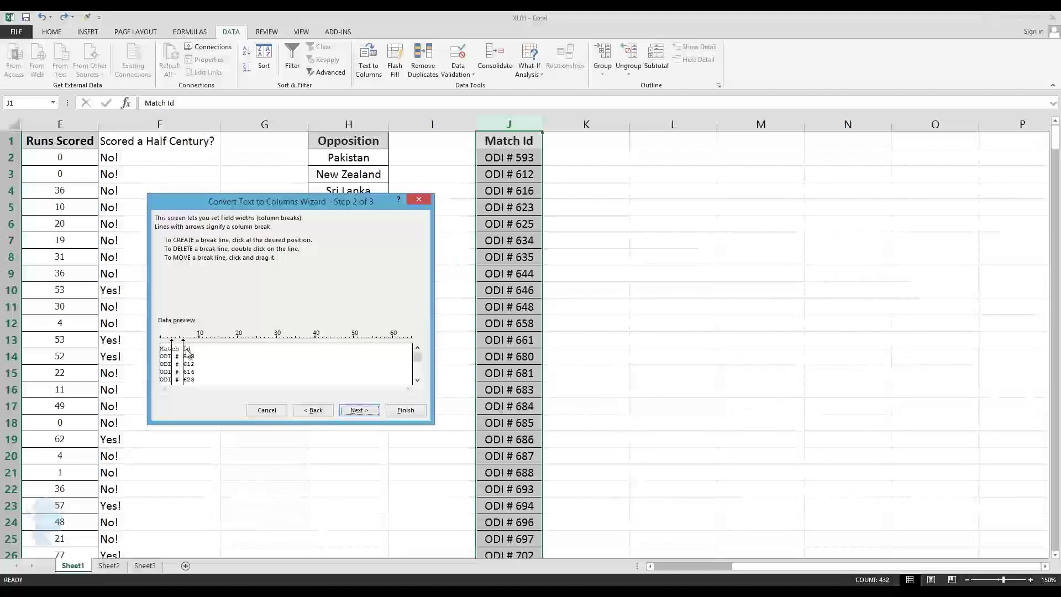
click(407, 409)
Verify the split: ODI in J, # in K, match numbers like 593 in L2:L15
click(617, 307)
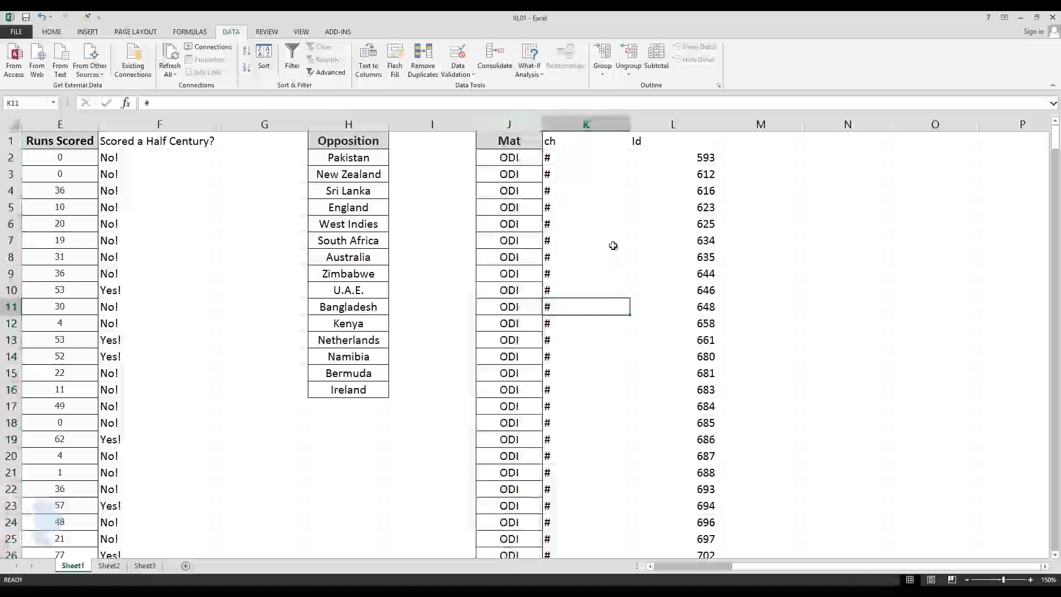
drag(520, 141, 660, 141)
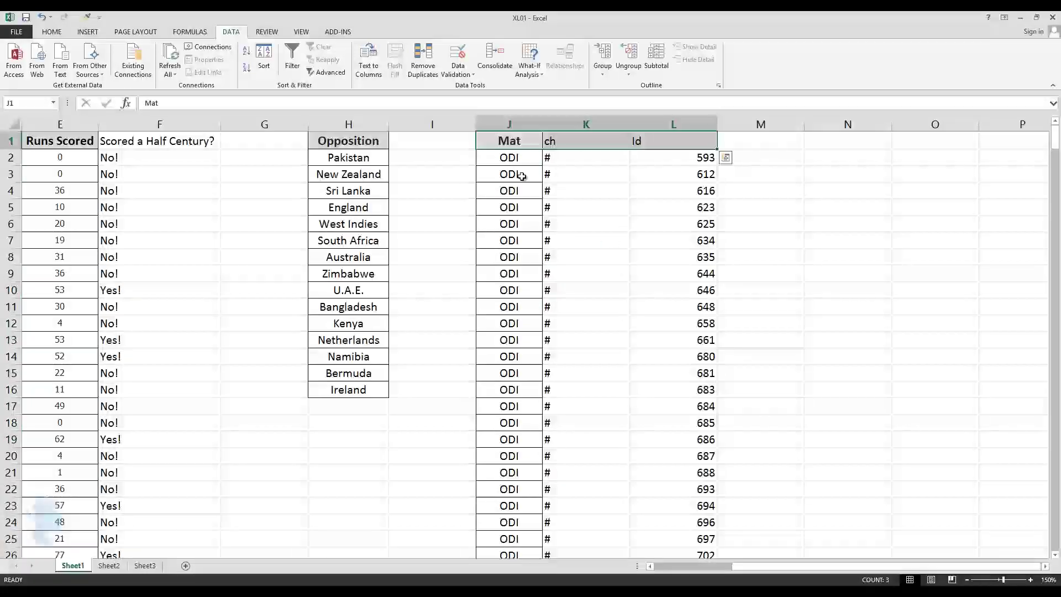
click(519, 159)
click(561, 160)
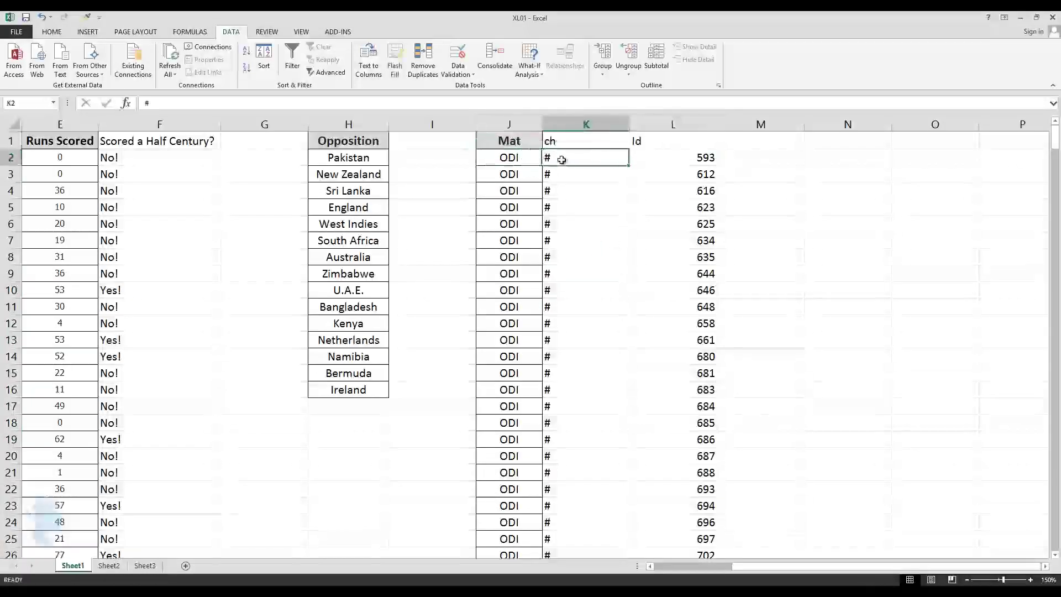
click(678, 156)
drag(691, 158, 713, 375)
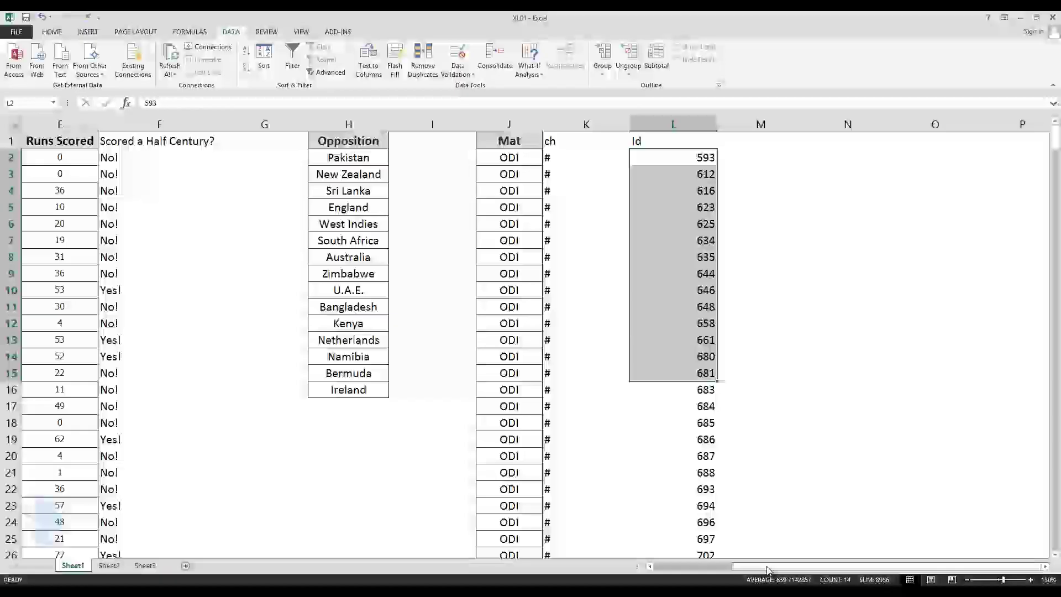
drag(732, 565, 678, 583)
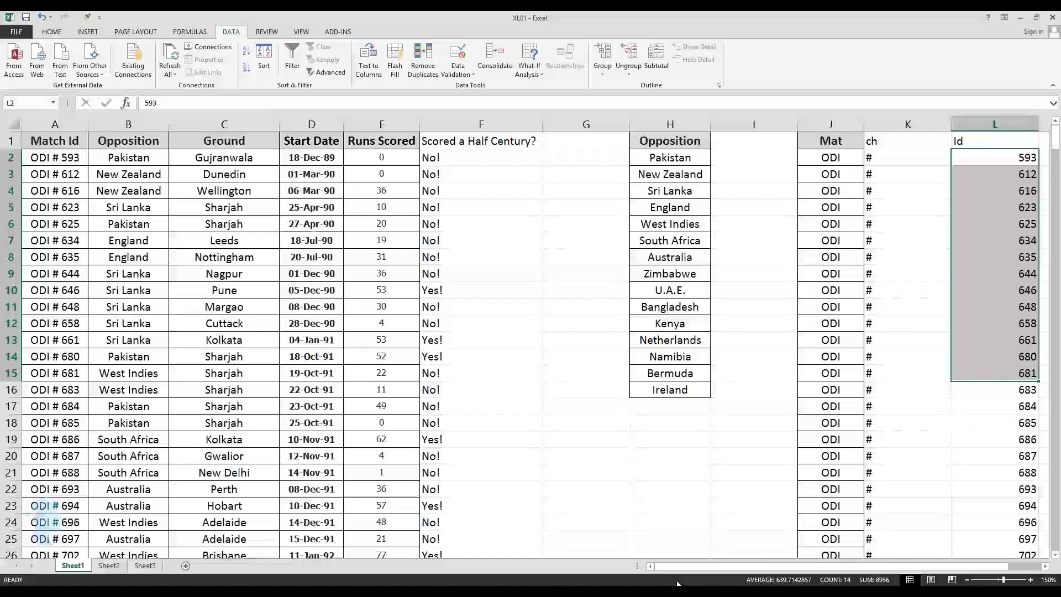
click(609, 321)
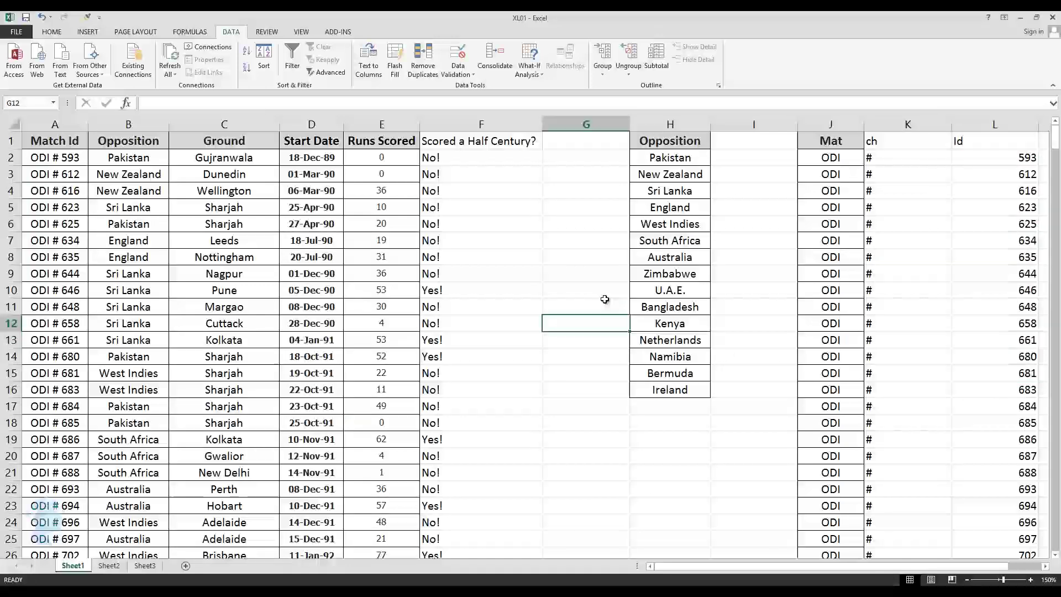
key(Up)
key(Up)
key(Up)
key(Up)
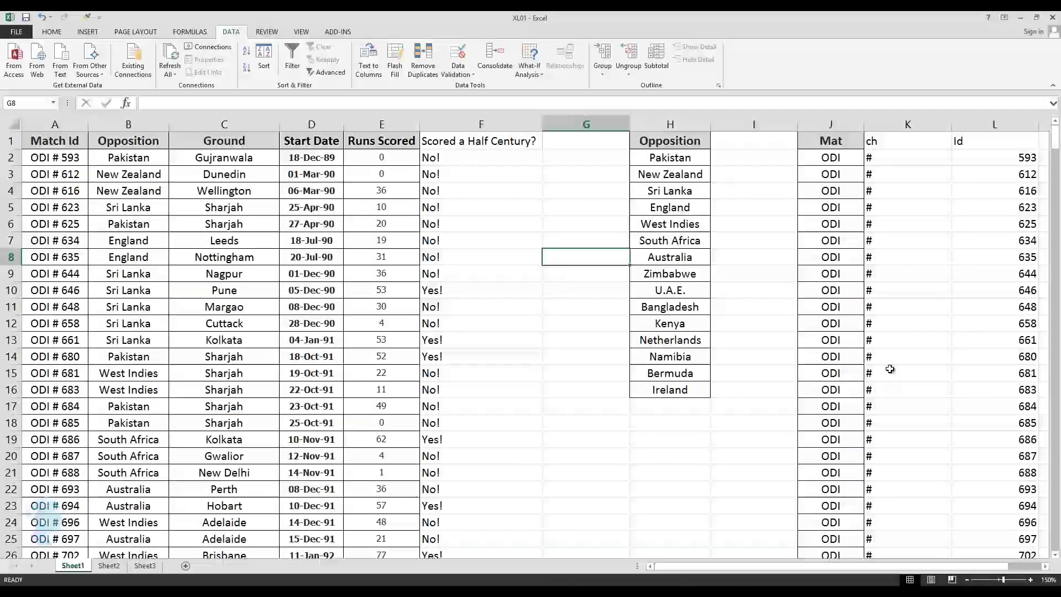
click(77, 194)
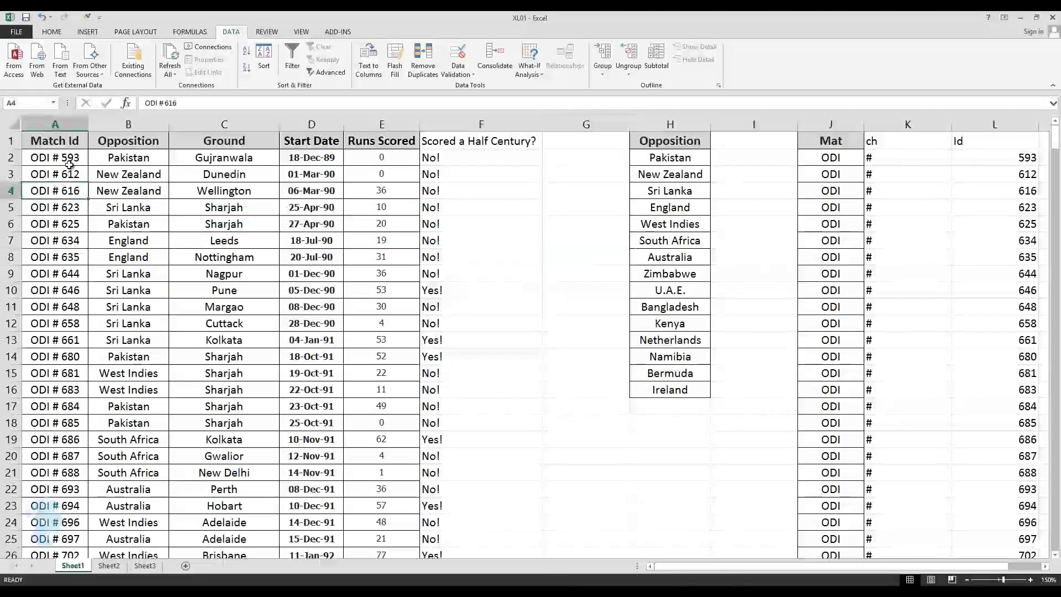
click(61, 126)
drag(61, 127, 381, 125)
click(128, 141)
click(112, 190)
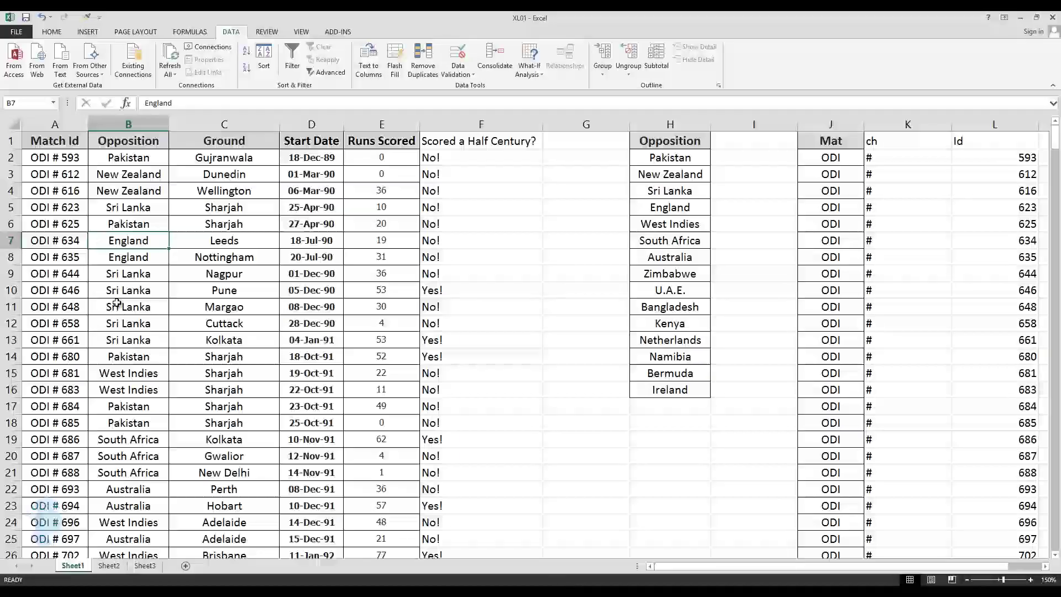
click(119, 307)
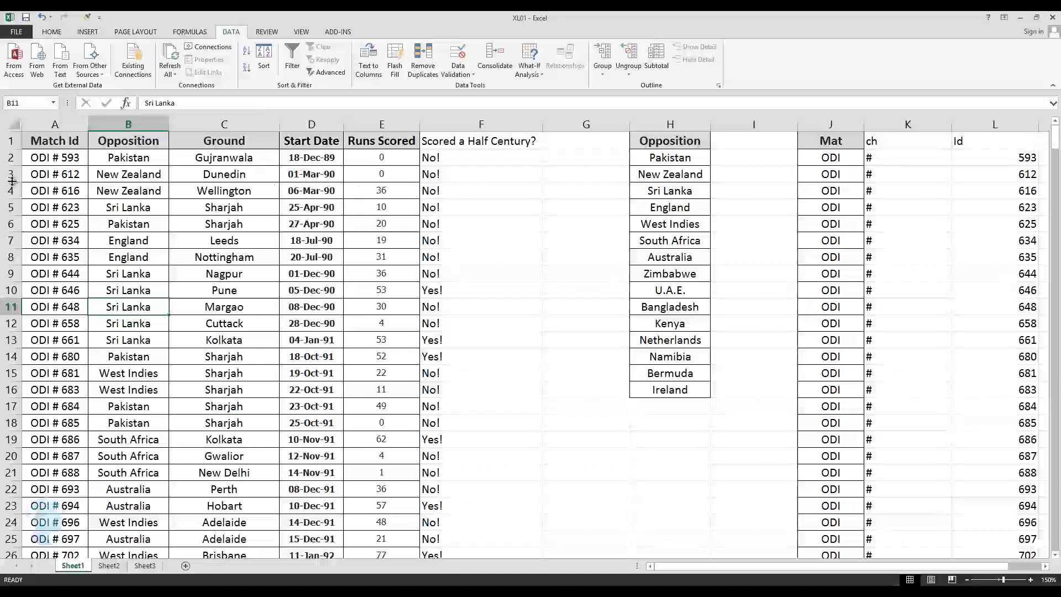
From cell A1, start an Insert PivotTable for Sheet1!$A$1:$F$432 into a new worksheet
click(55, 141)
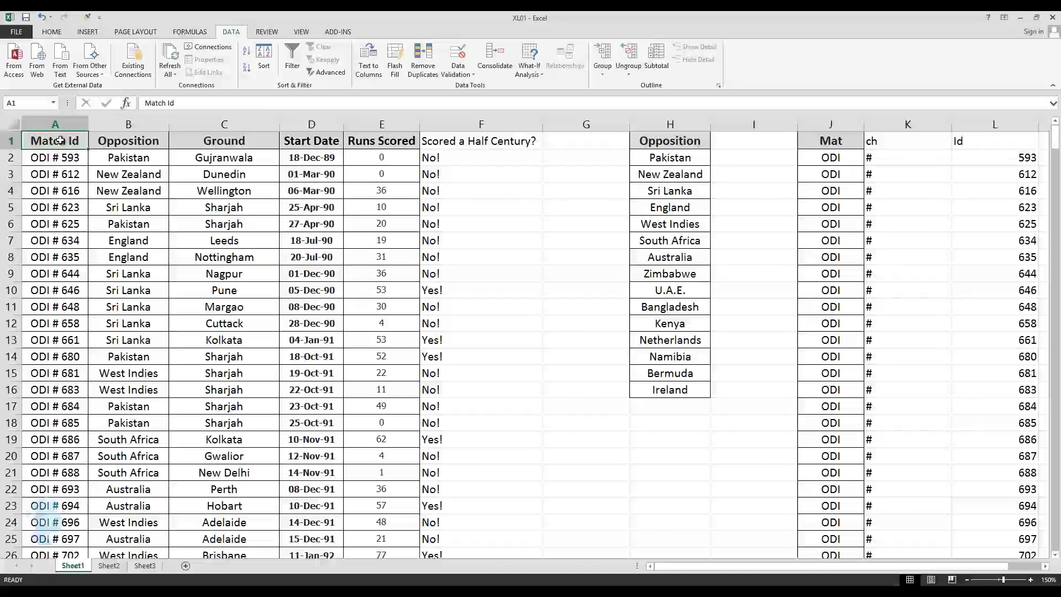
click(89, 32)
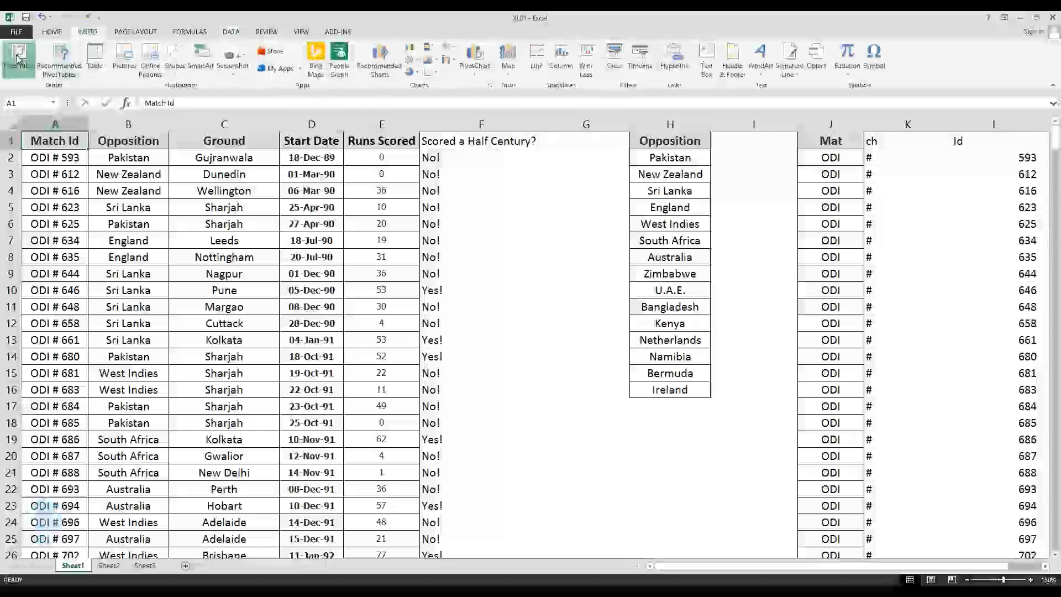
click(17, 55)
key(Escape)
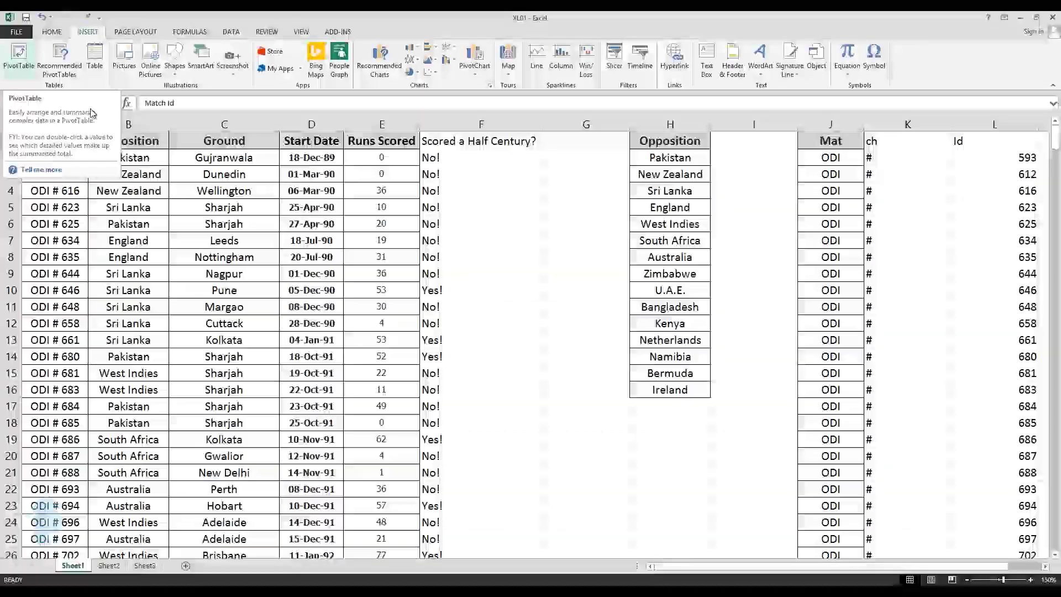
key(Right)
key(Right)
key(Down)
key(Down)
click(52, 141)
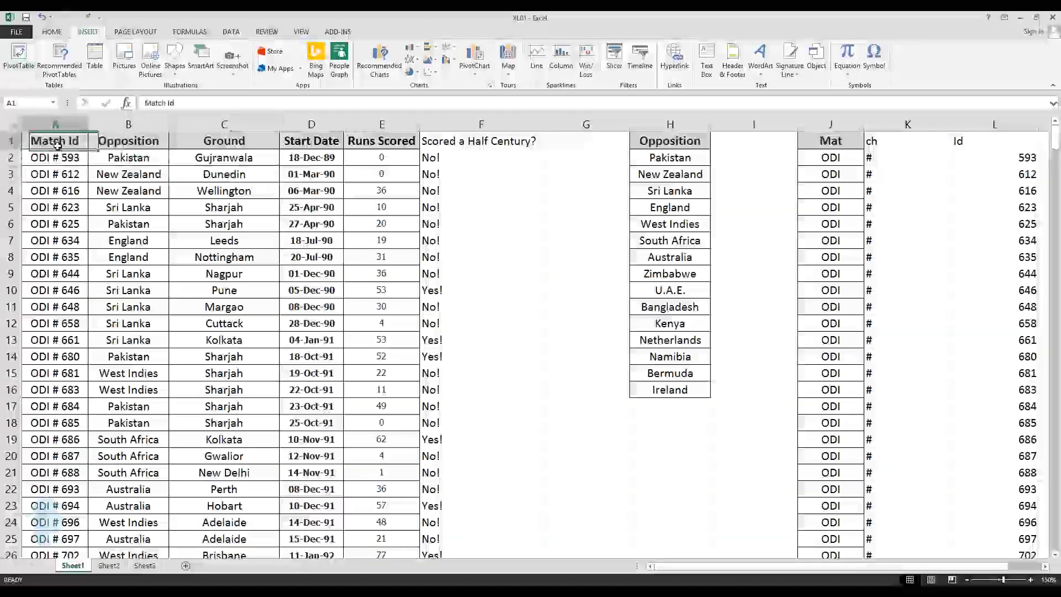
click(19, 55)
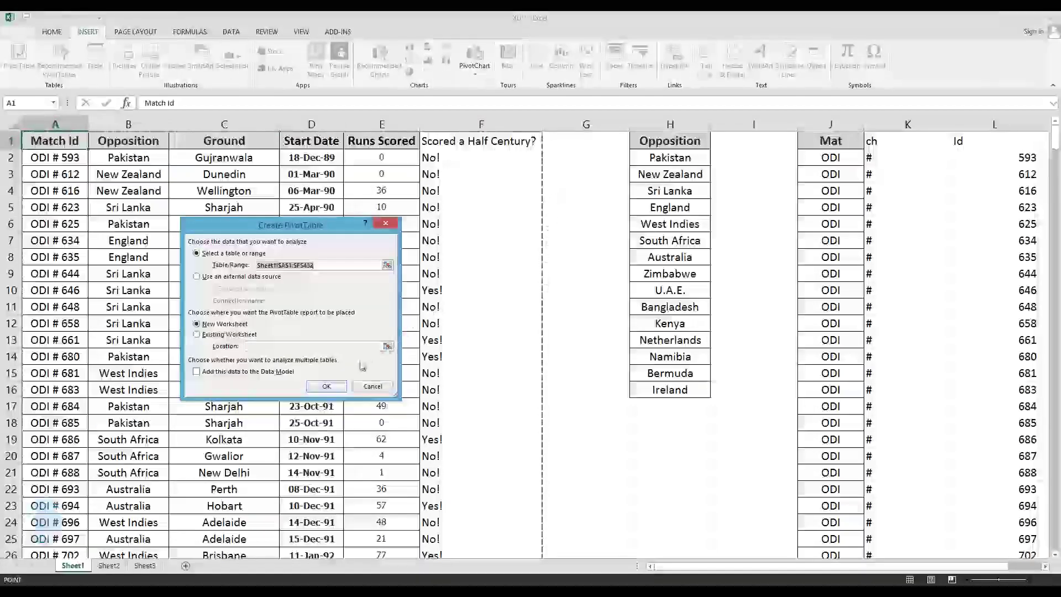
Build the PivotTable on new Sheet4 with Opposition as rows and Sum of Runs Scored as values
click(336, 387)
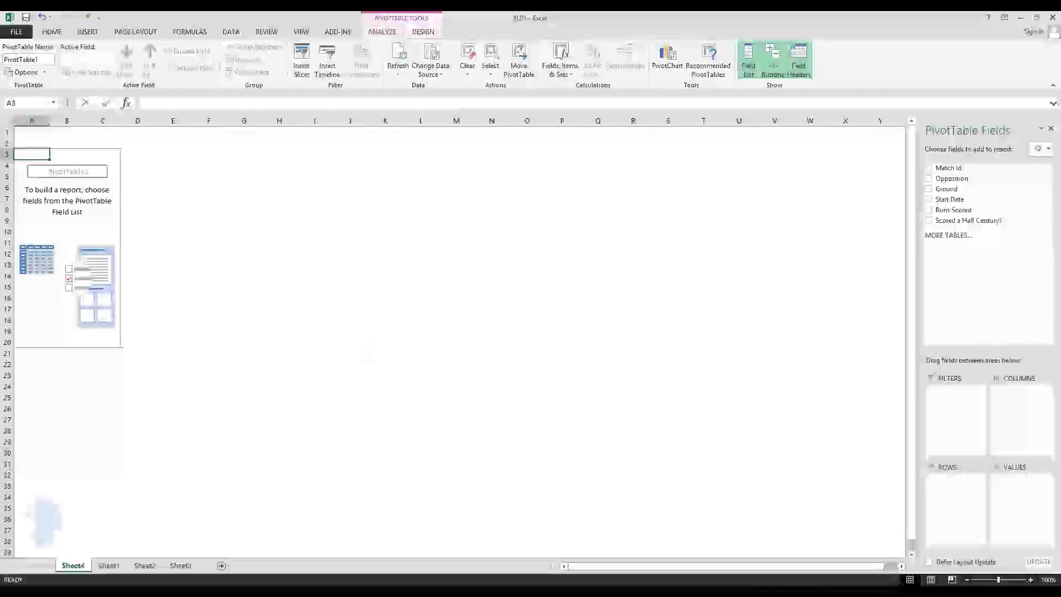
click(1031, 579)
click(1030, 579)
click(1031, 579)
click(1031, 579)
click(1030, 579)
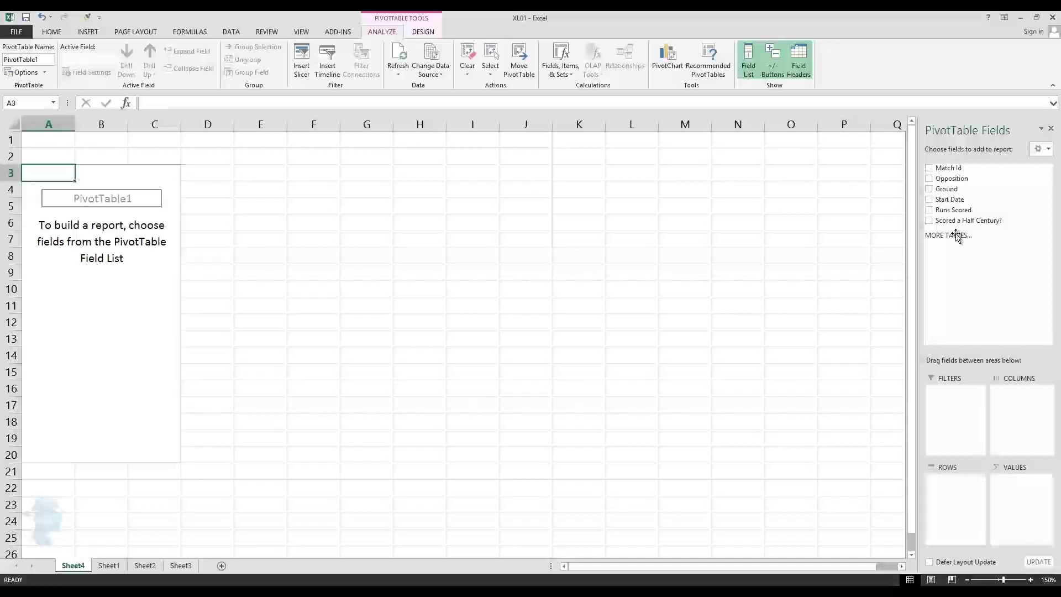
drag(945, 182, 960, 498)
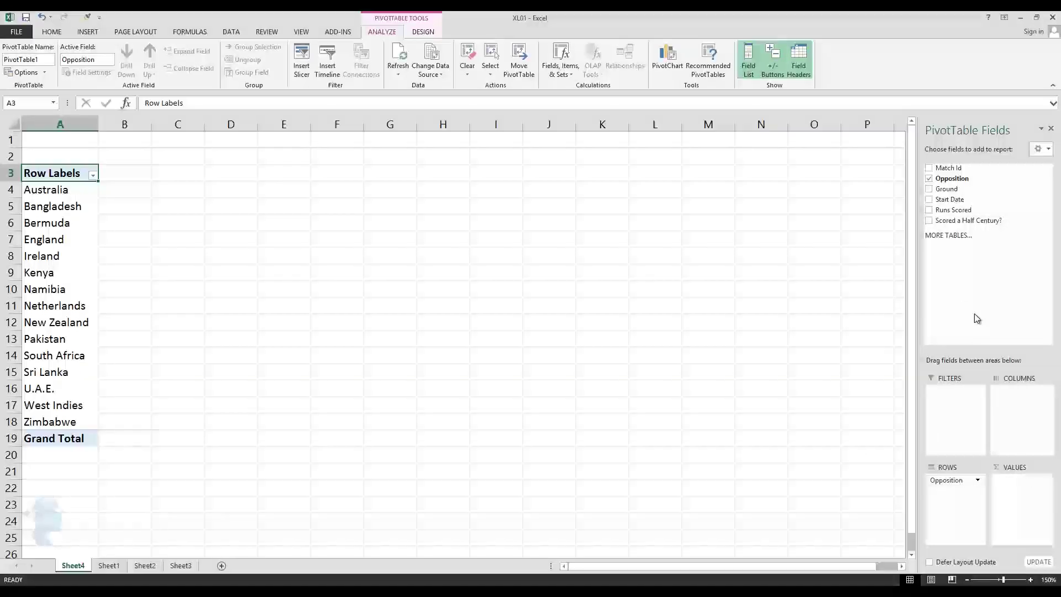
drag(951, 210, 1009, 485)
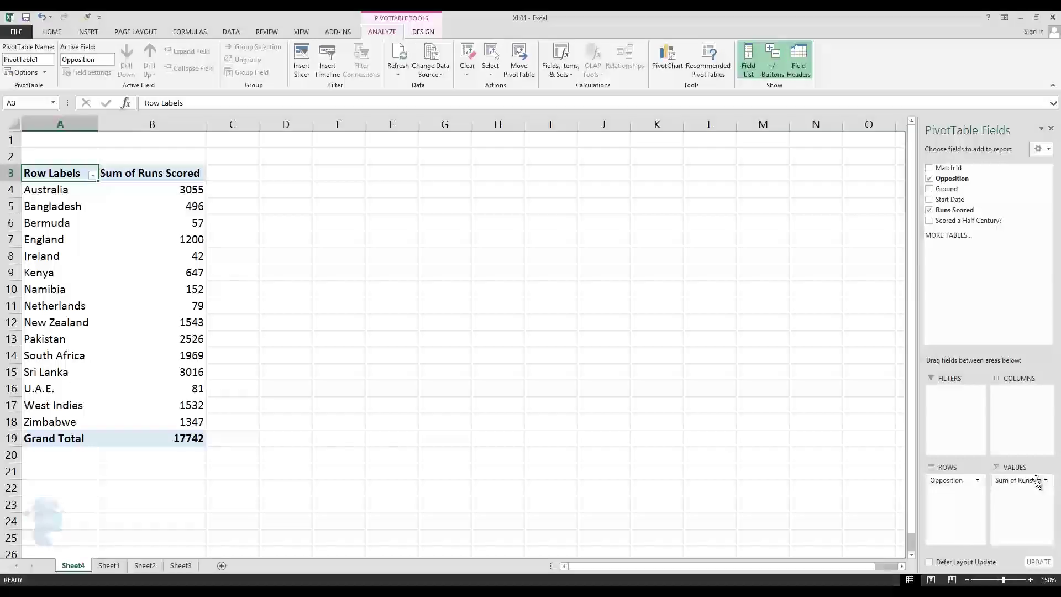
Change the Runs Scored summary from Sum to Average
click(71, 192)
click(154, 190)
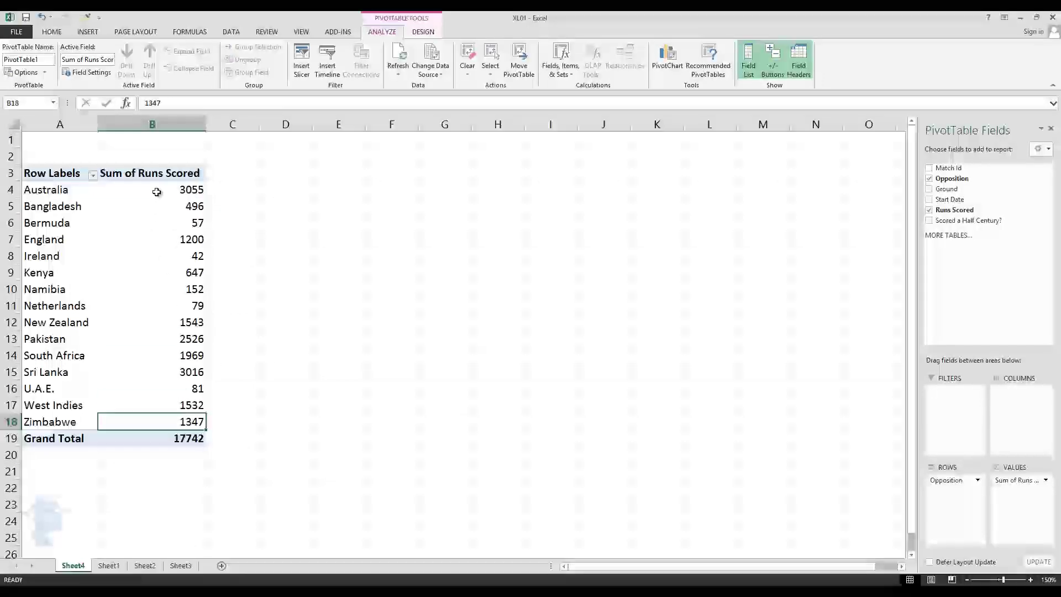
click(158, 322)
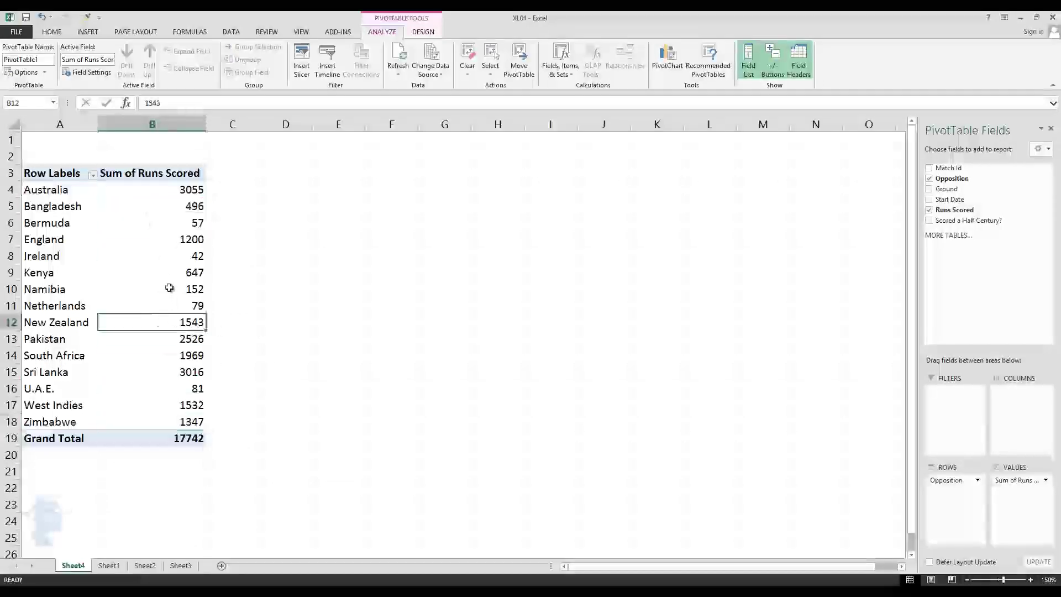
right_click(169, 261)
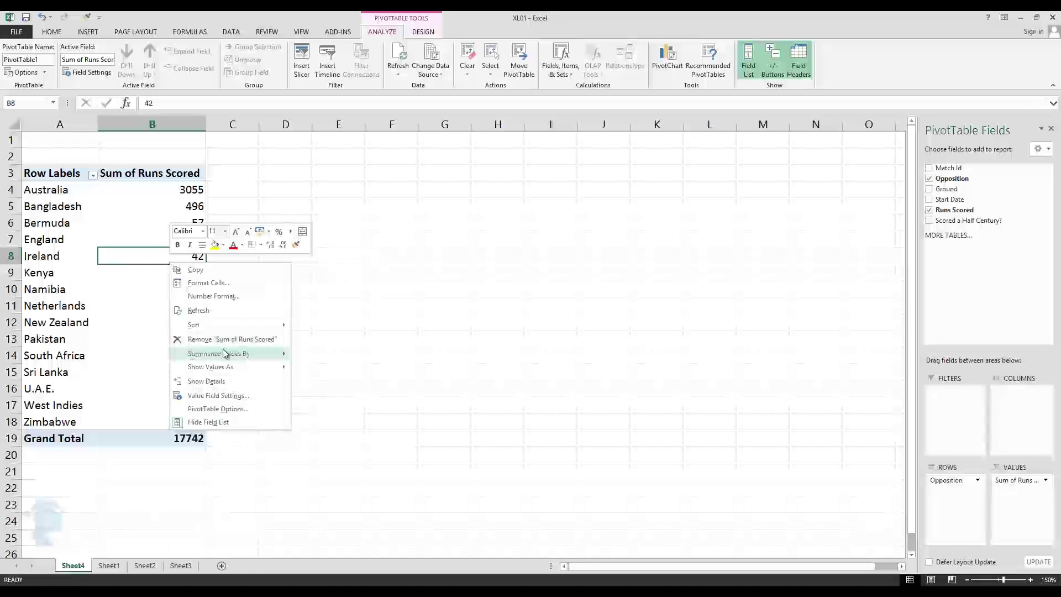
mouse_move(225, 354)
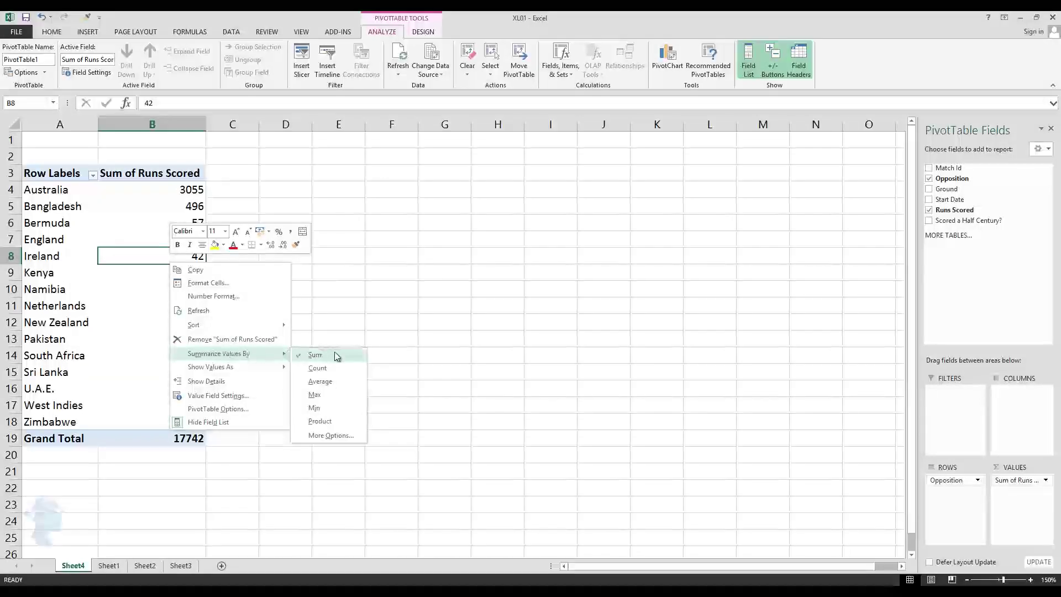
click(337, 381)
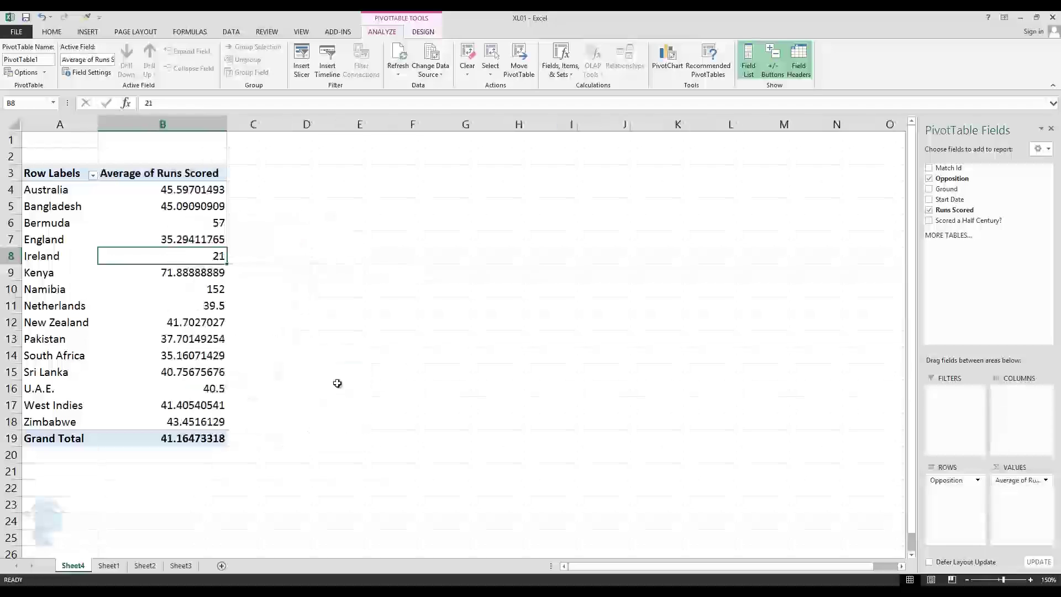
Try Max, then settle on Min runs per opposition, e.g. Namibia 152, Bermuda 57
right_click(211, 253)
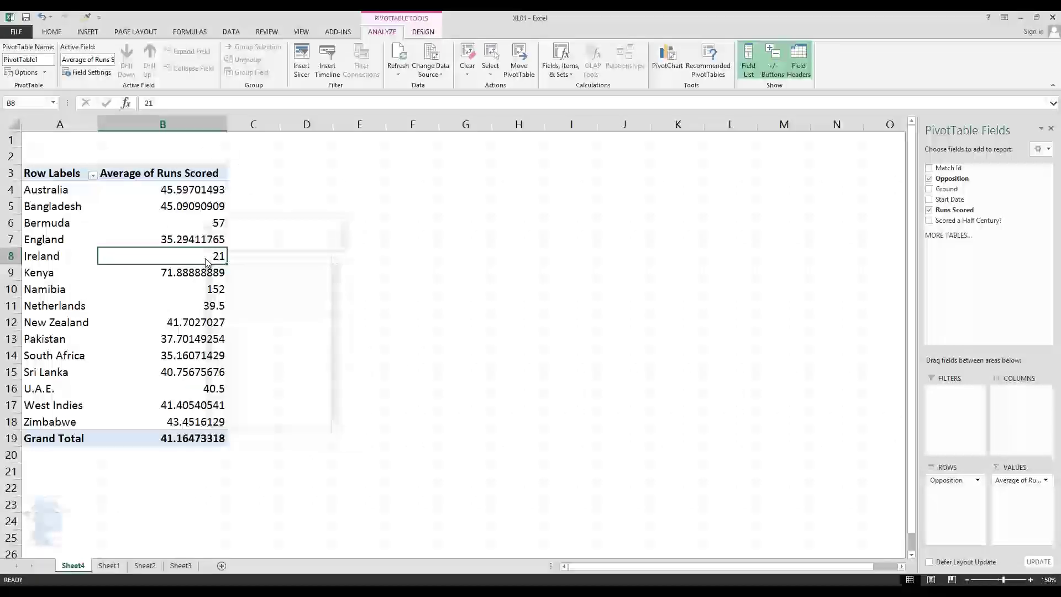
mouse_move(277, 350)
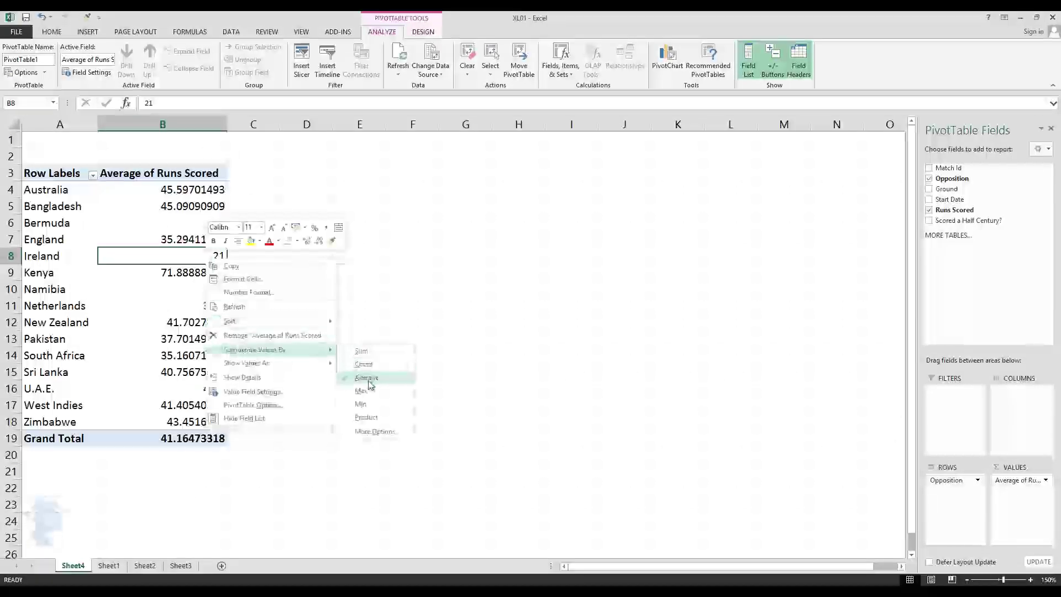
click(360, 390)
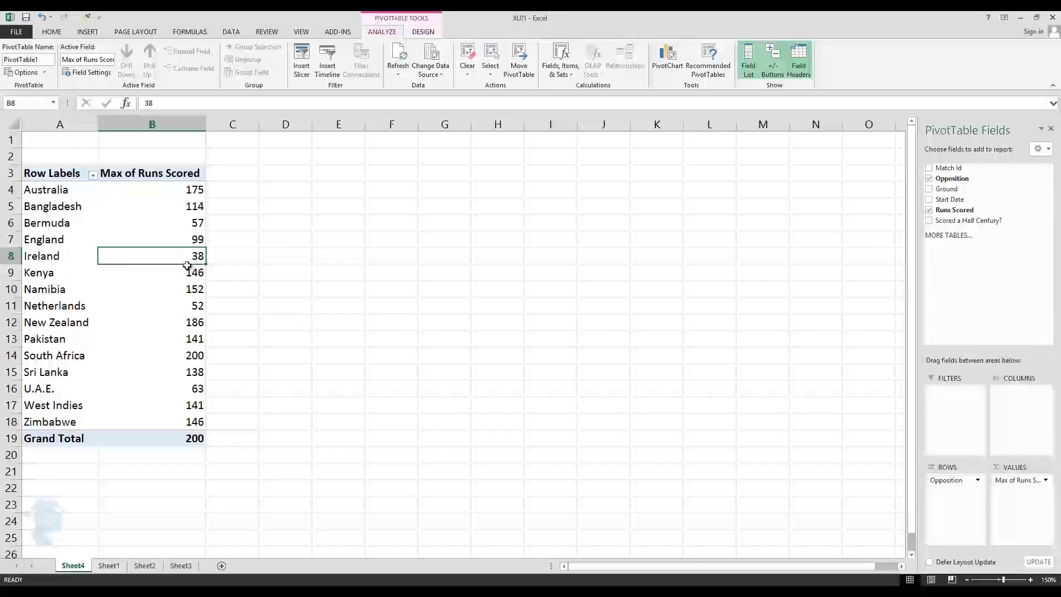
right_click(184, 320)
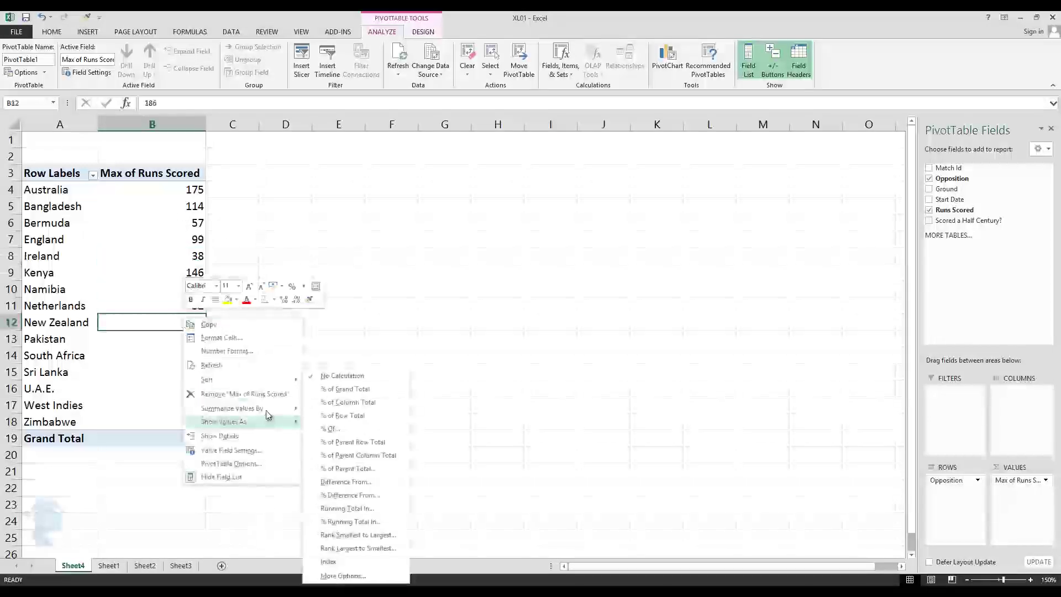
mouse_move(276, 409)
click(325, 462)
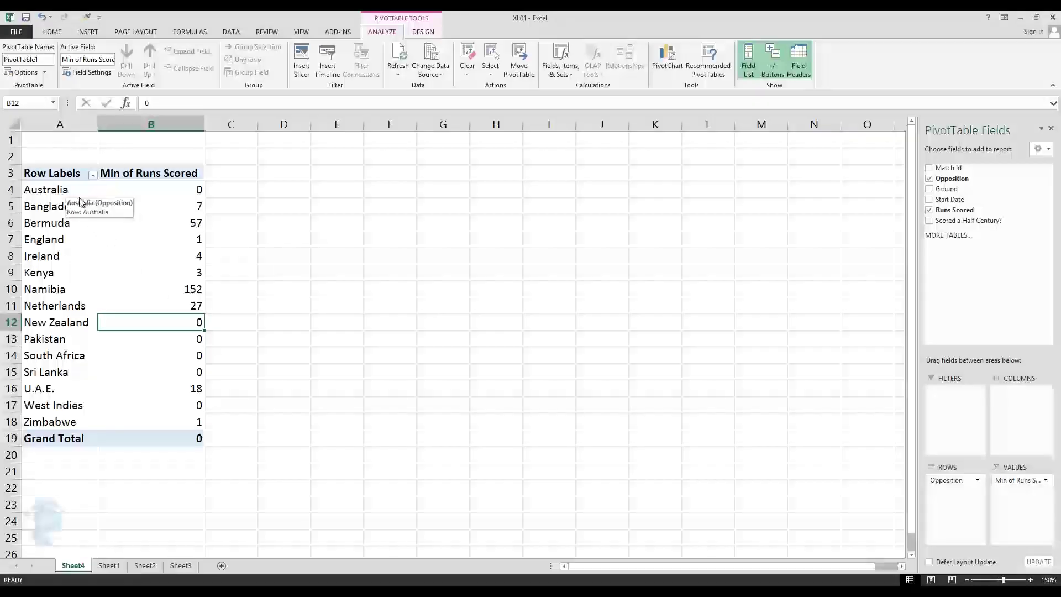
Replace Opposition with Ground as the PivotTable row field
click(929, 178)
click(930, 188)
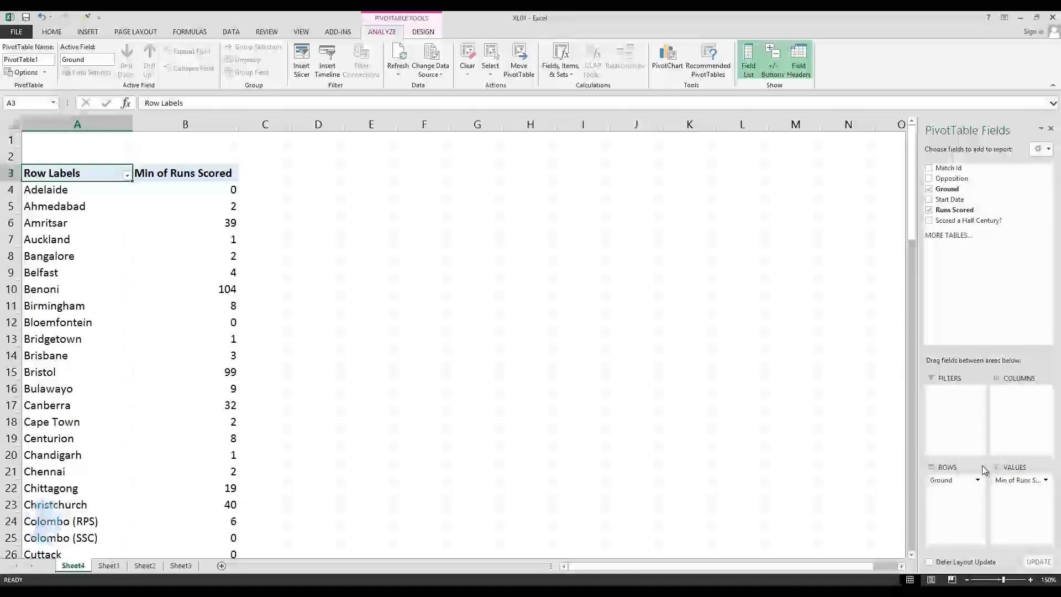
drag(949, 481, 447, 418)
scroll(61, 338, down, 12)
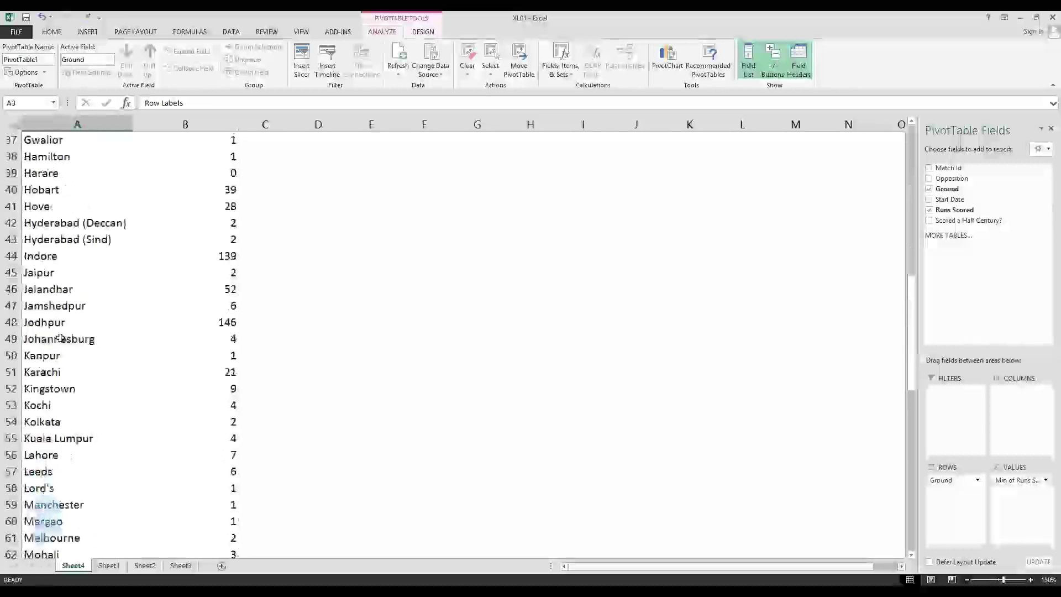
scroll(61, 338, up, 9)
scroll(61, 338, up, 3)
Switch the values back to Sum of Runs Scored and bring up sort options on Adelaide's total
click(227, 206)
right_click(228, 207)
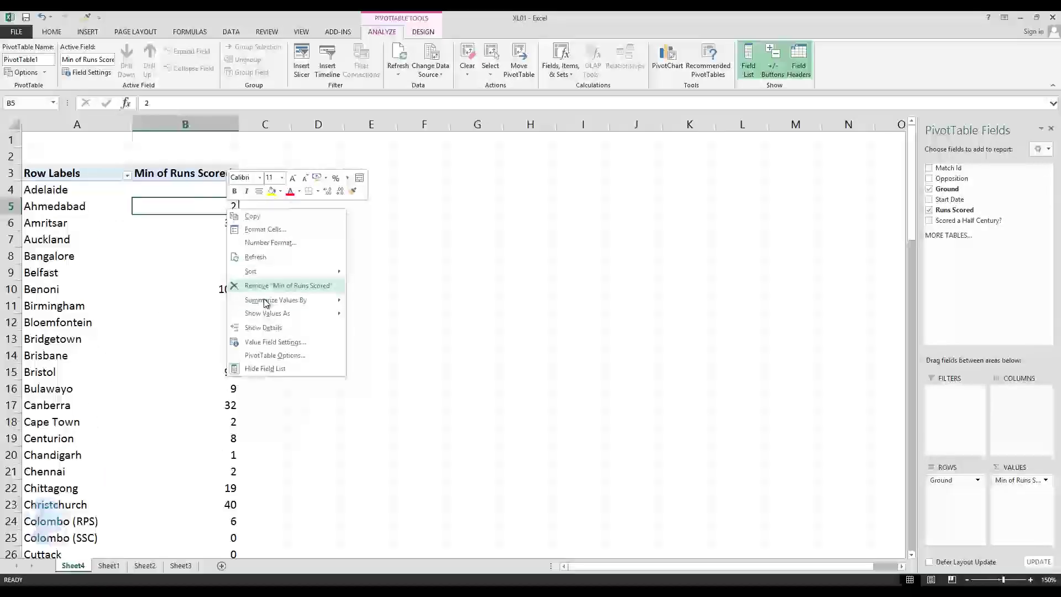
mouse_move(298, 301)
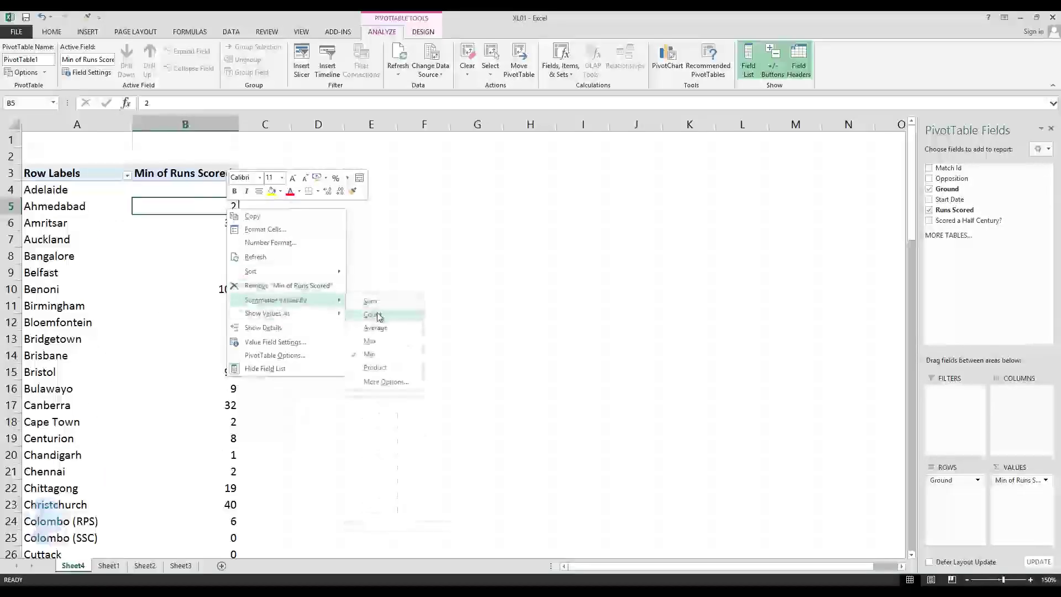
click(379, 307)
click(67, 191)
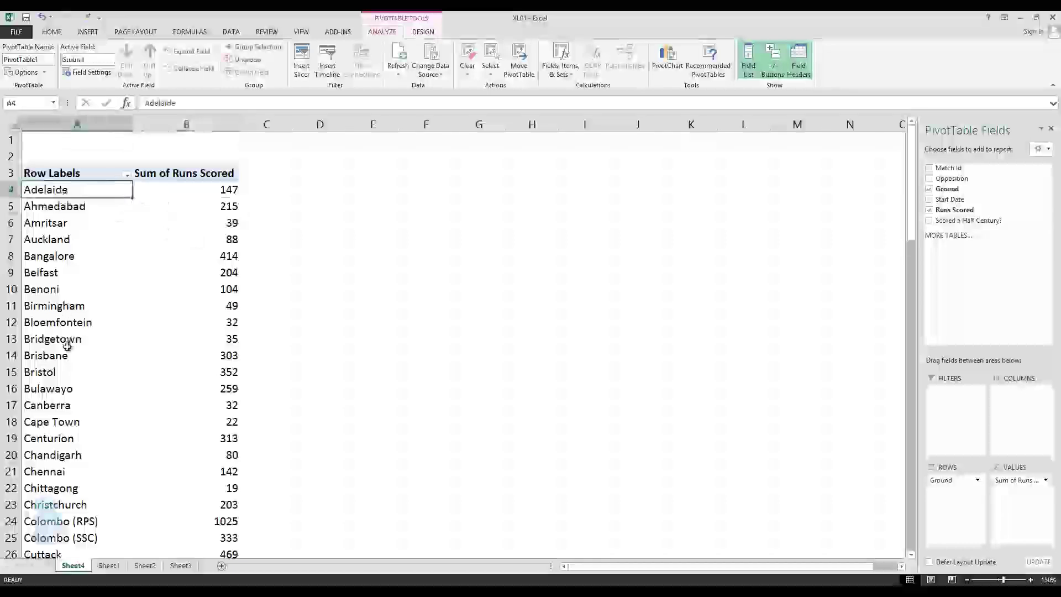
scroll(67, 347, down, 5)
scroll(67, 347, down, 19)
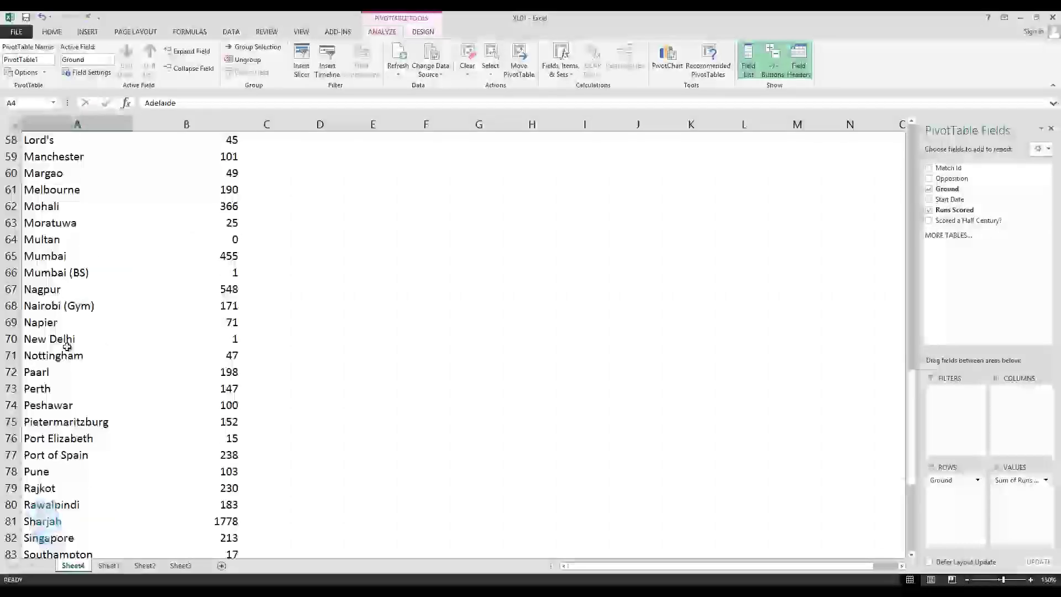
scroll(67, 347, up, 20)
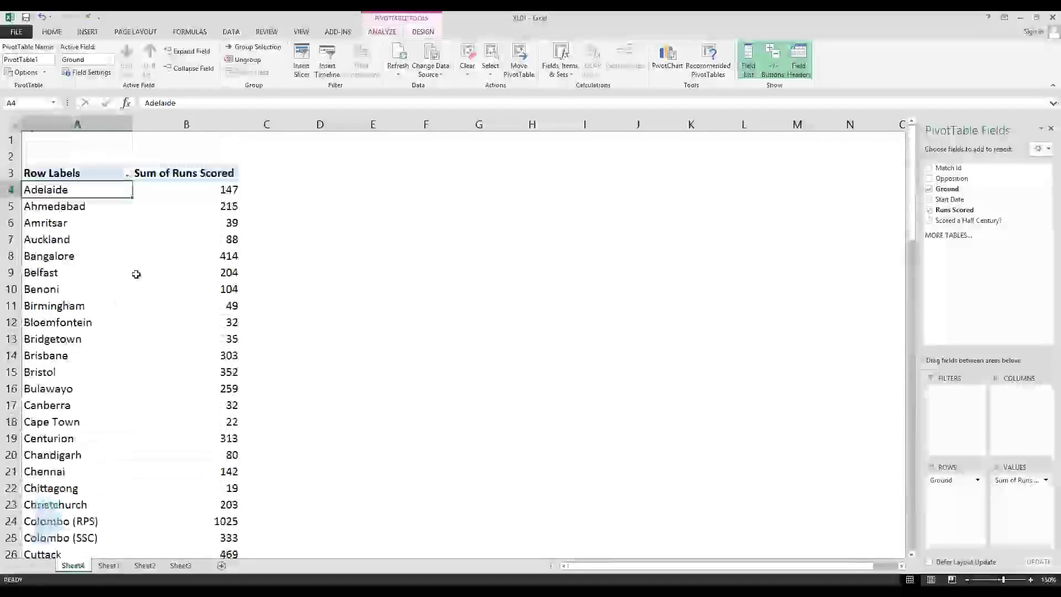
click(193, 177)
click(196, 191)
right_click(196, 191)
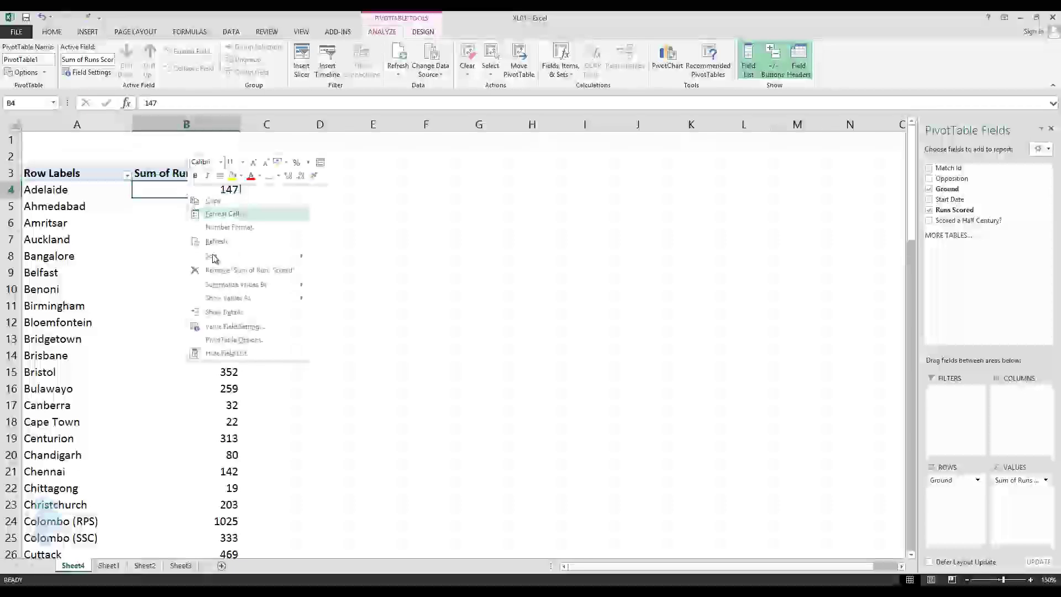
Sort grounds by runs largest to smallest, putting Sharjah first at 1778
mouse_move(271, 257)
click(339, 269)
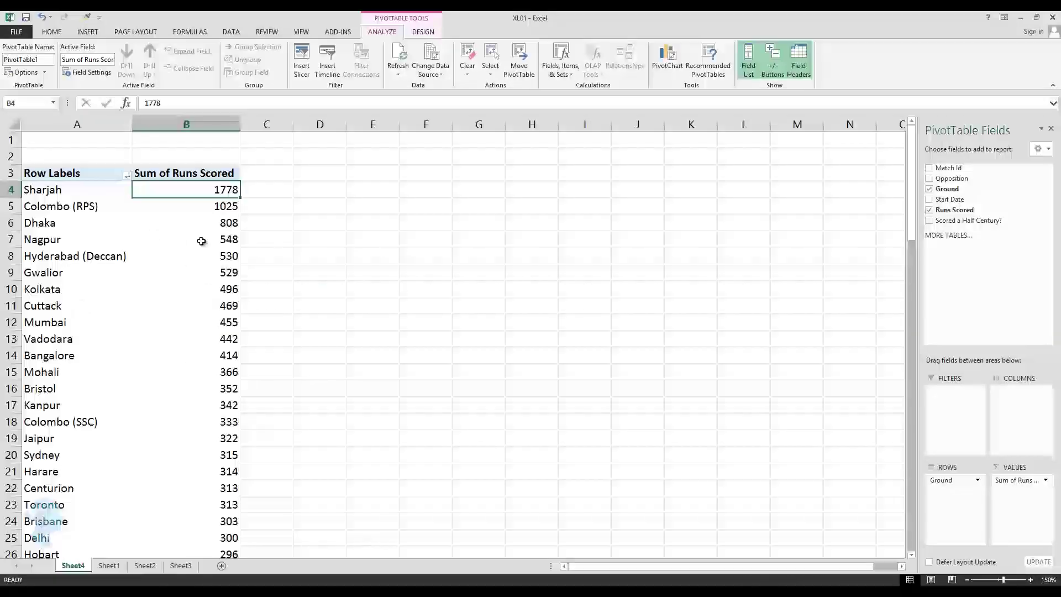
drag(72, 192, 146, 194)
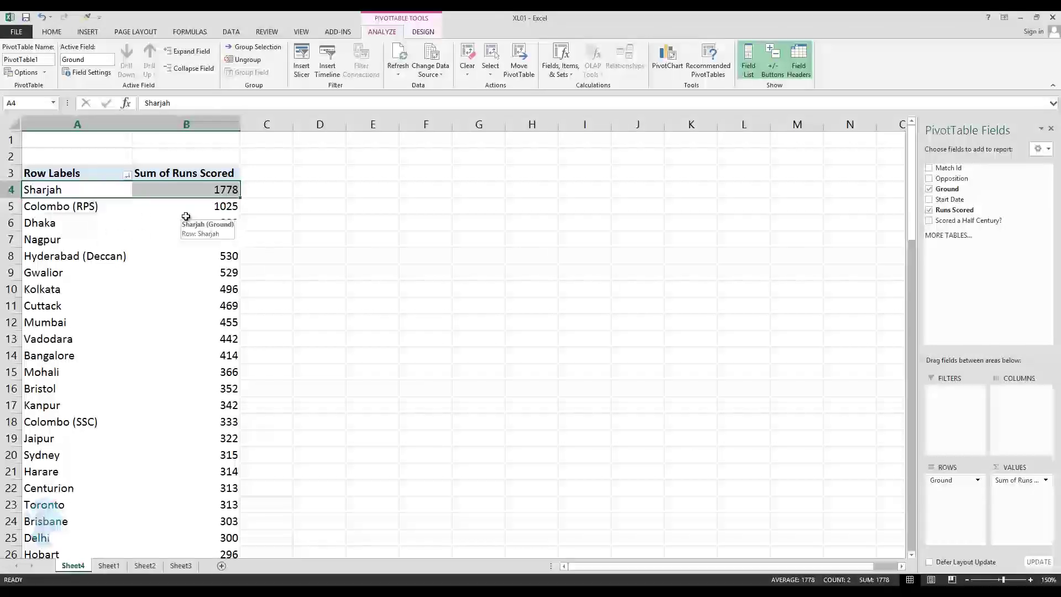
Add Start Date as a report filter set to 16-Nov-93, leaving Ahmedabad with 2 runs
drag(952, 207, 953, 407)
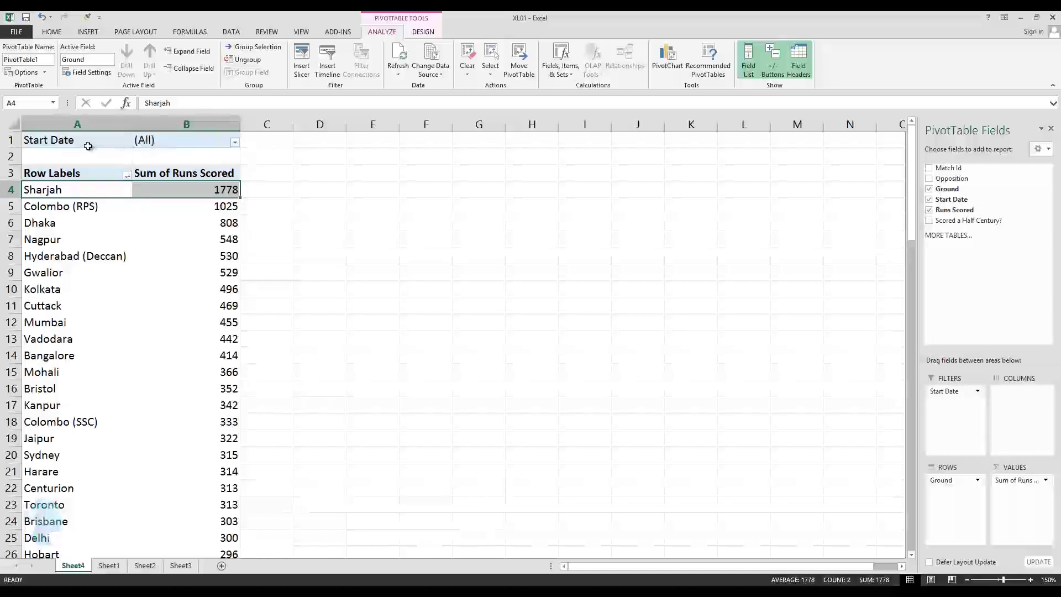
click(188, 140)
click(235, 142)
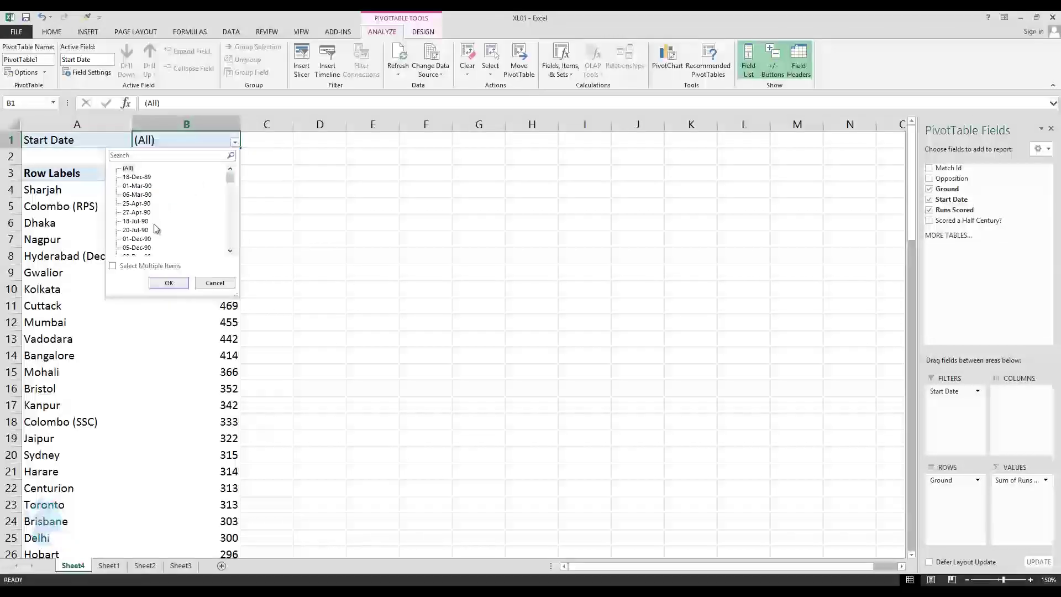
scroll(234, 232, down, 10)
scroll(234, 232, down, 3)
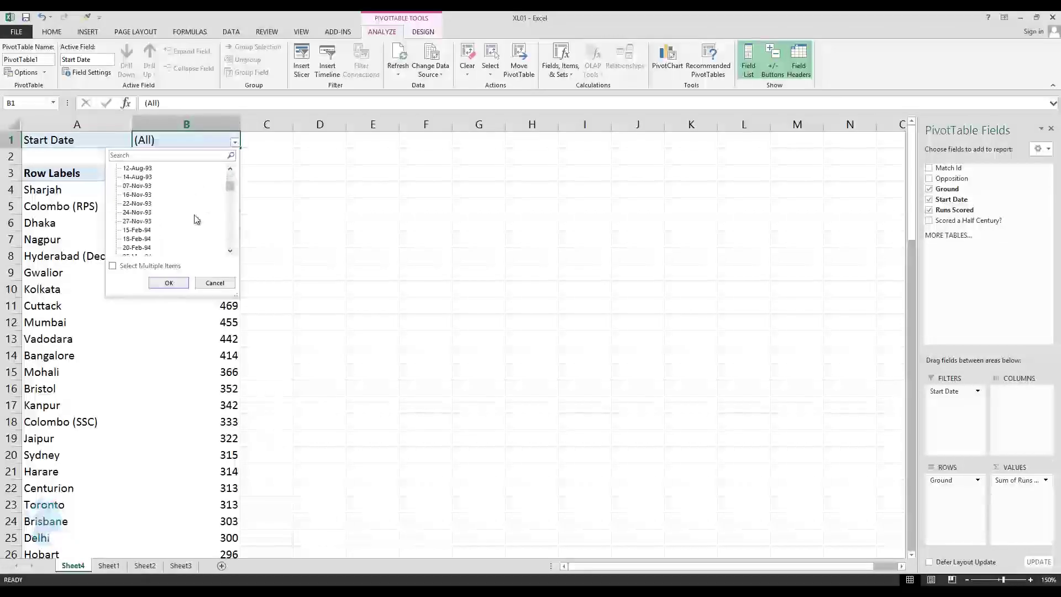
click(137, 203)
click(169, 282)
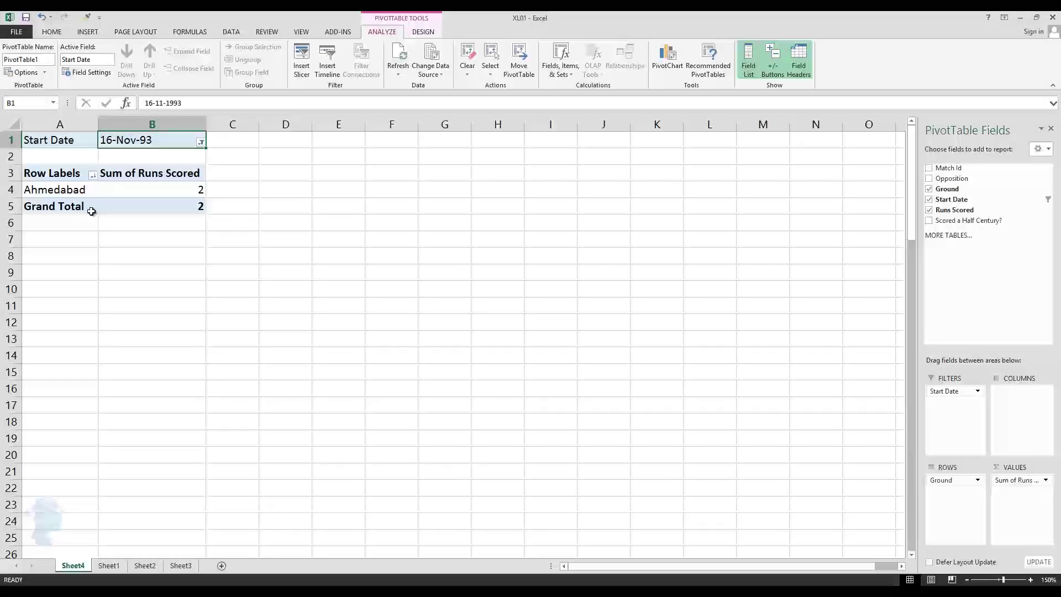
Reset the Start Date filter to (All), restoring every ground with Sharjah first at 1778
click(199, 142)
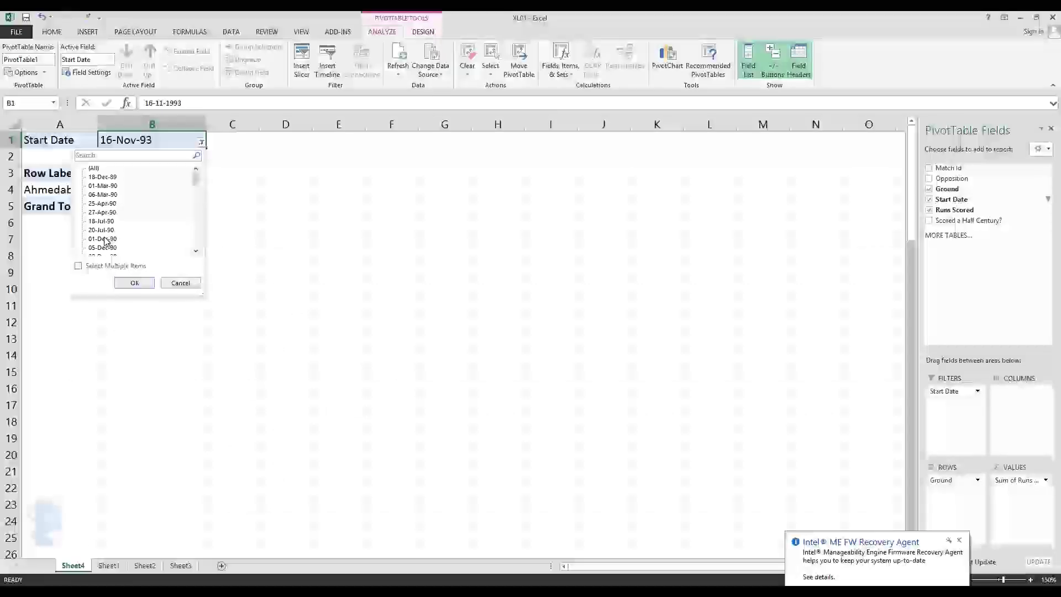
click(91, 168)
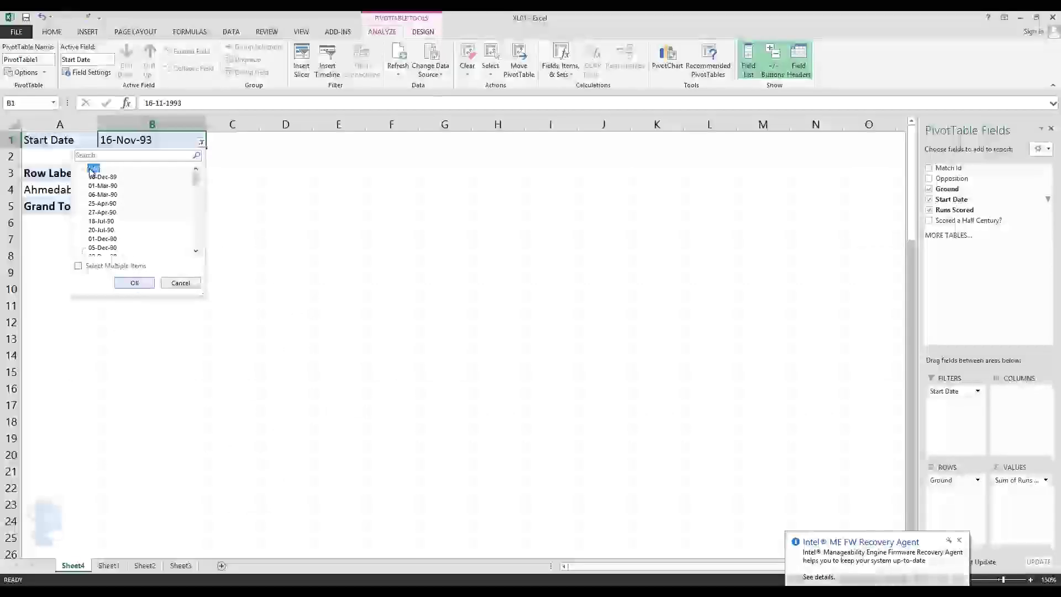
click(132, 282)
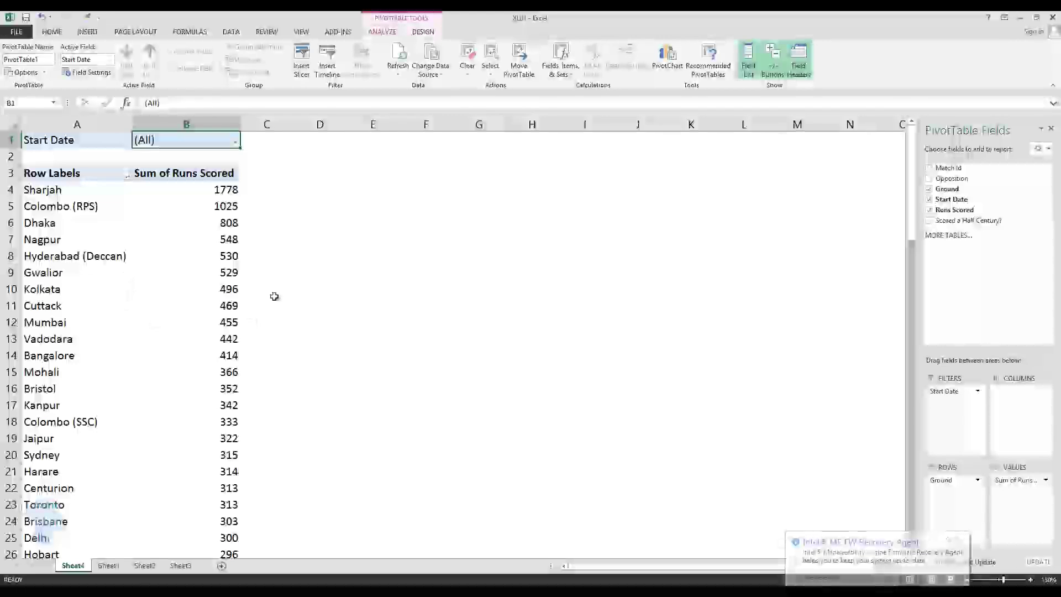
scroll(196, 371, down, 1)
scroll(196, 371, down, 6)
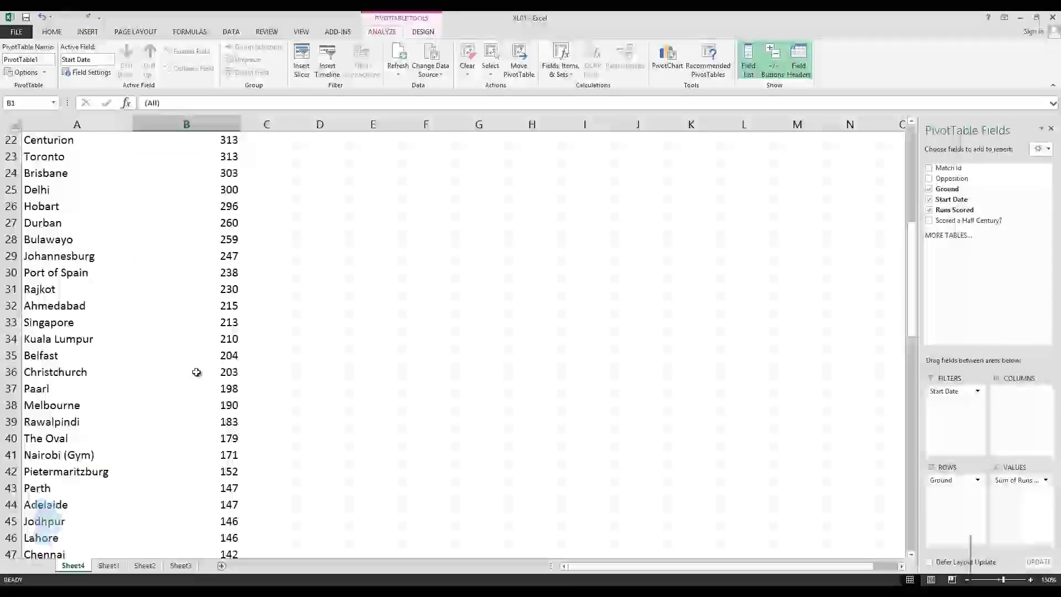
scroll(197, 374, up, 7)
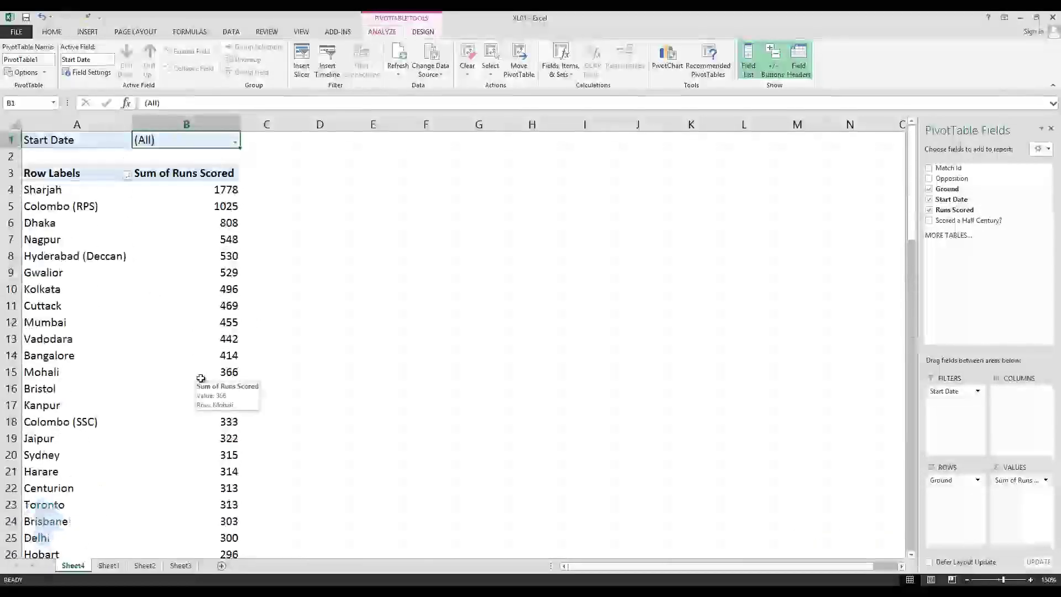
Go to Sheet1 to view the original batting table with the split Match Id columns
click(109, 565)
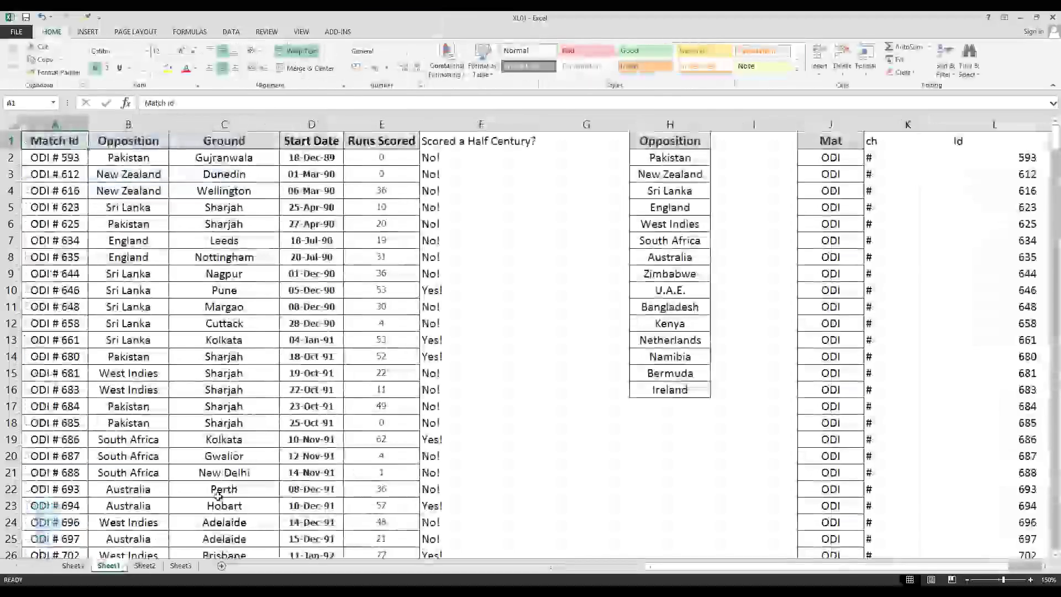